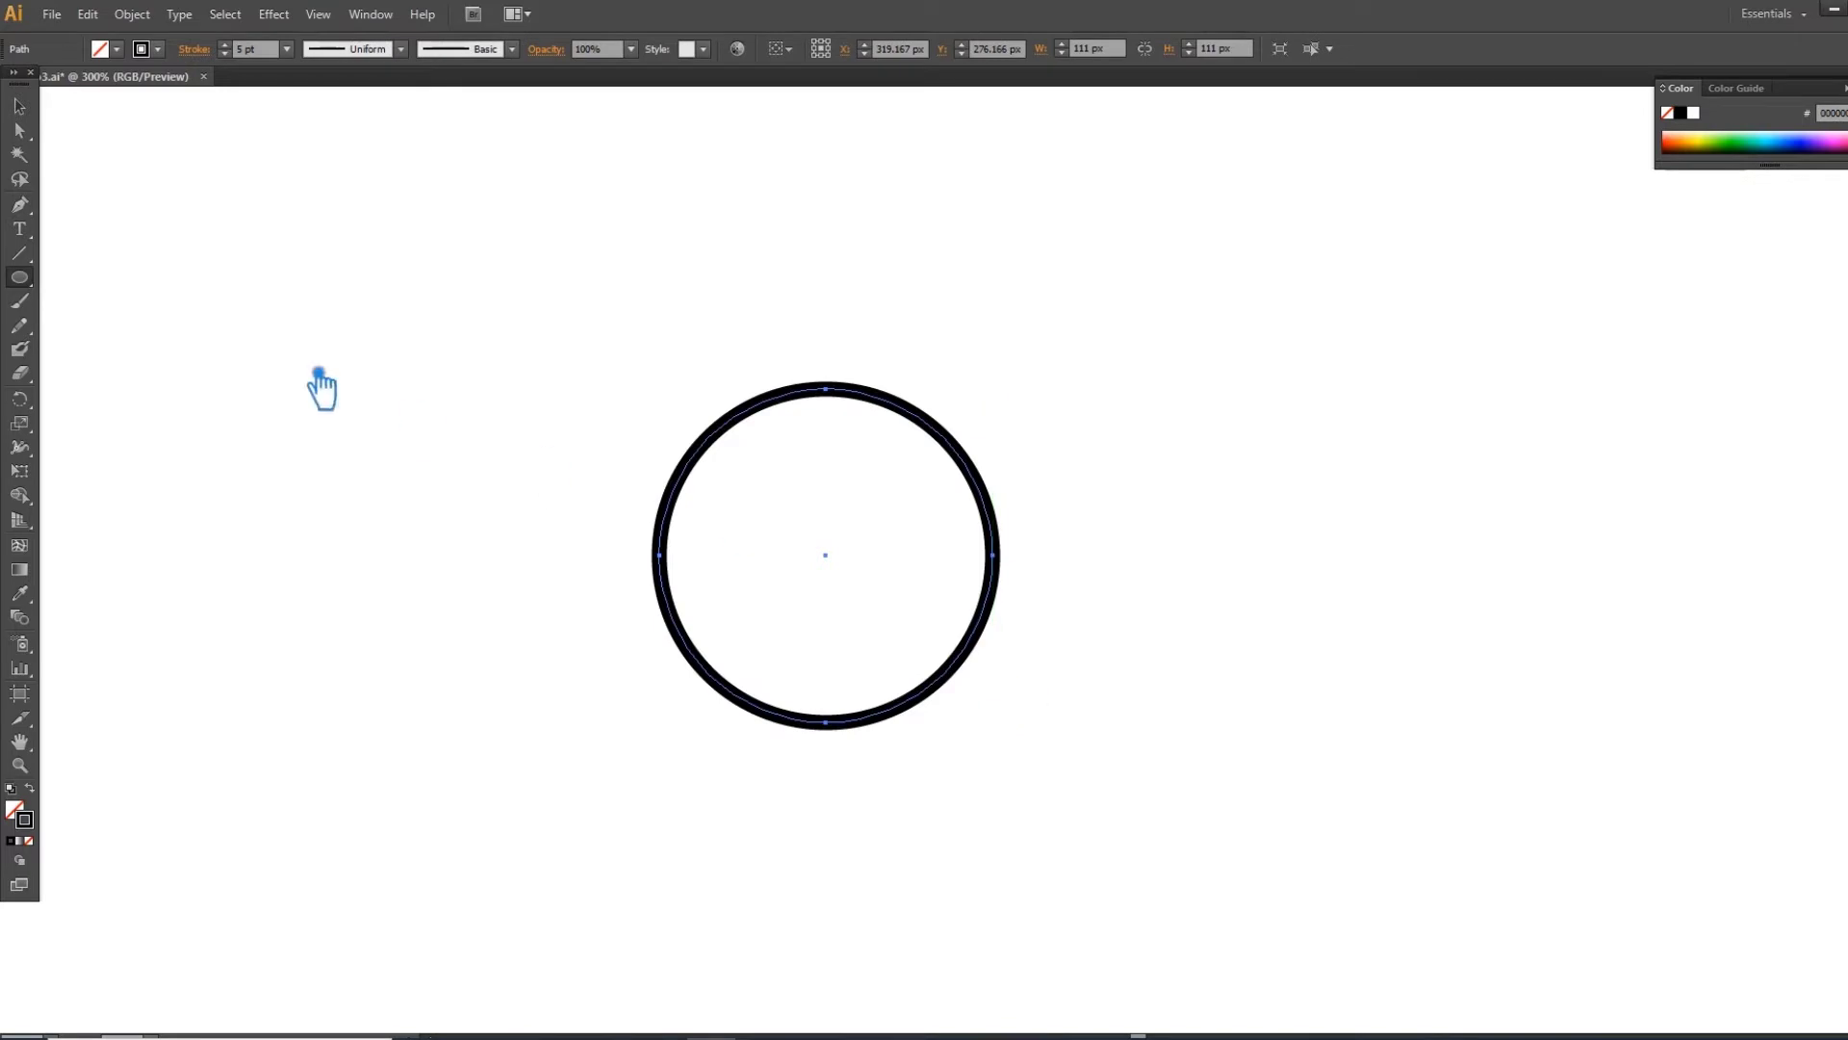
- Move the circle up to about X 315.6 px, Y 228.2 px and set its stroke weight to 14 pt
left_click(19, 106)
left_click_drag(978, 465, 968, 327)
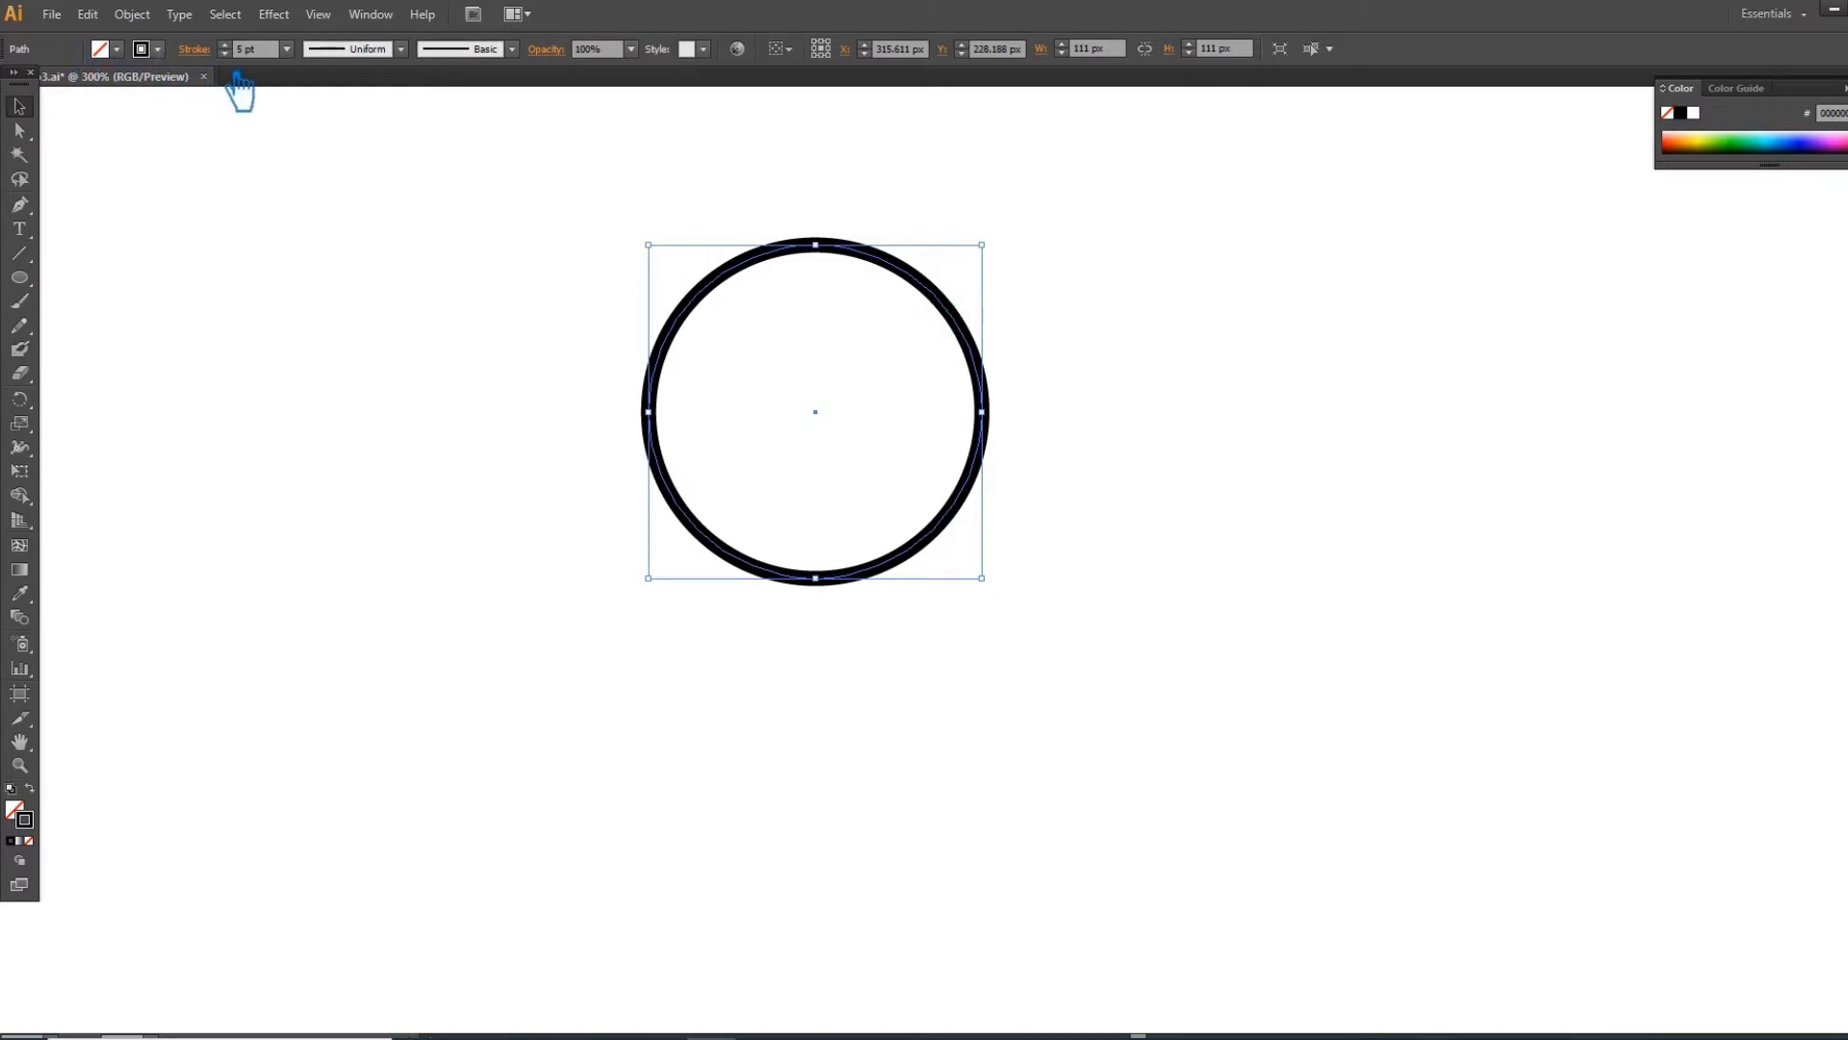
scroll(244, 56, "up", 9)
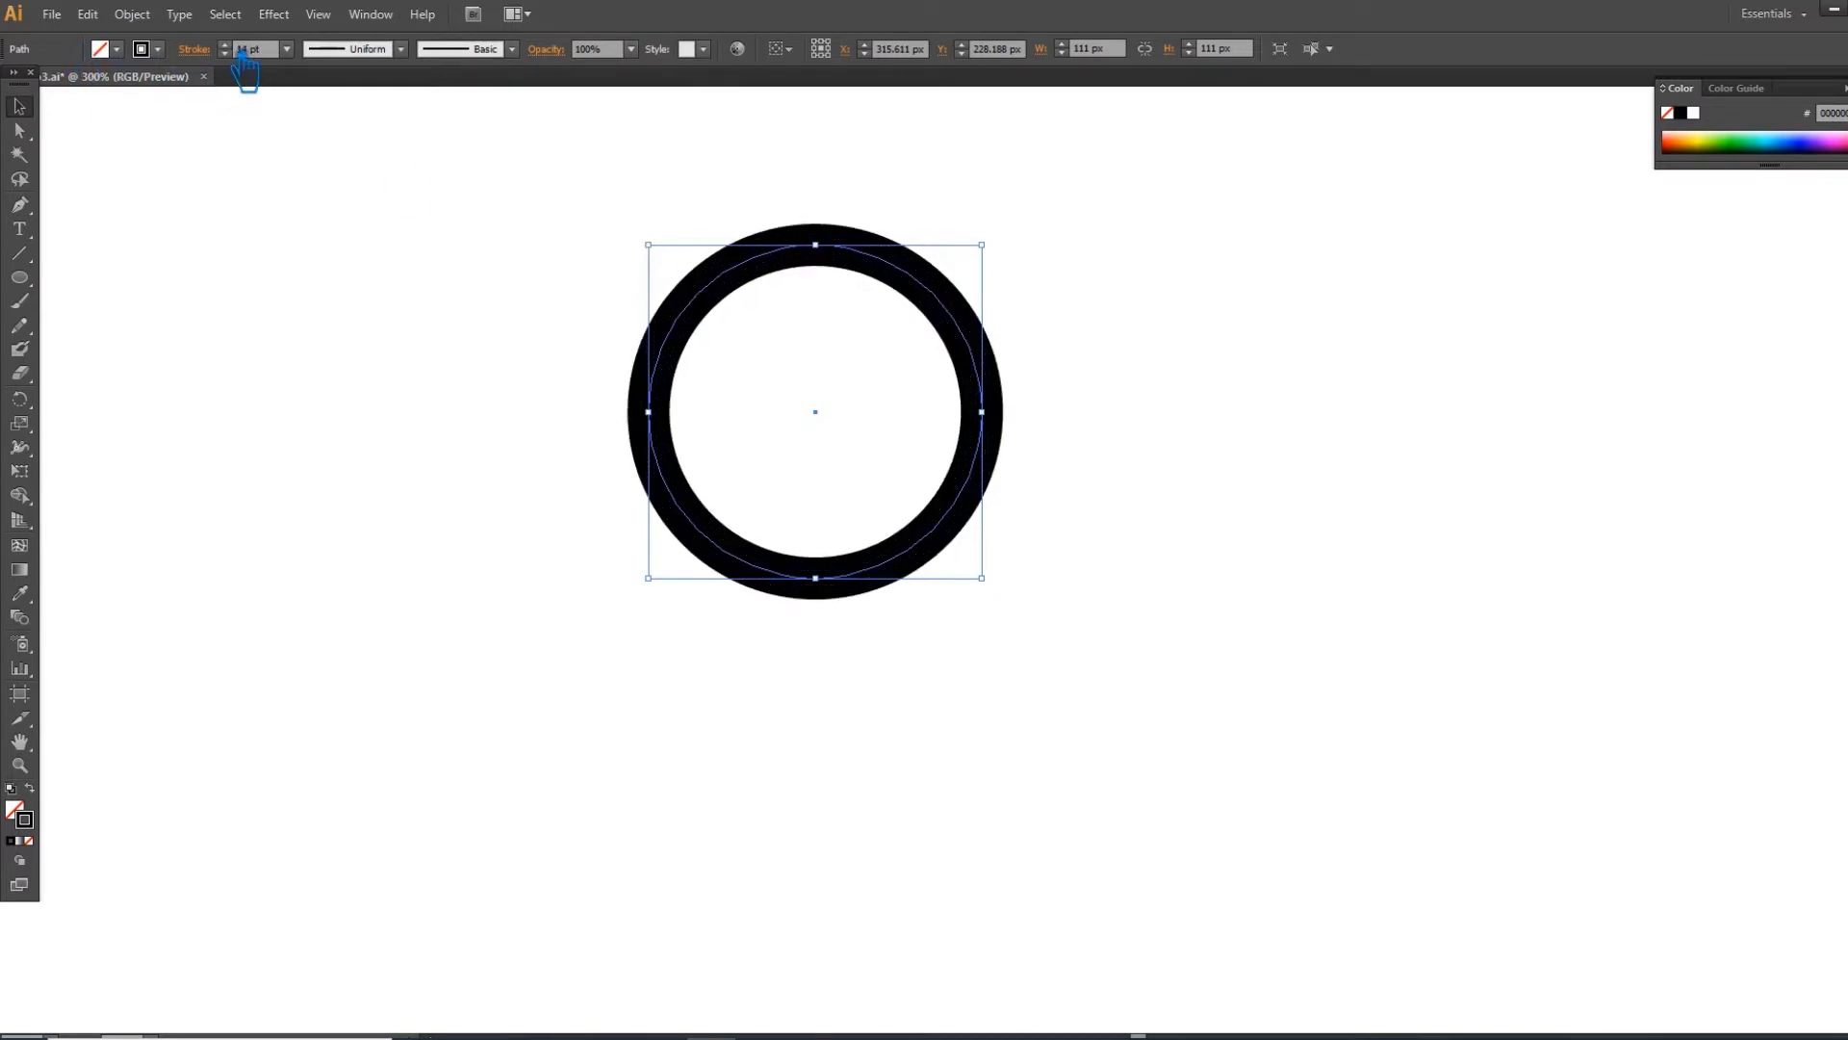
key("ctrl+shift+b")
left_click(1254, 429)
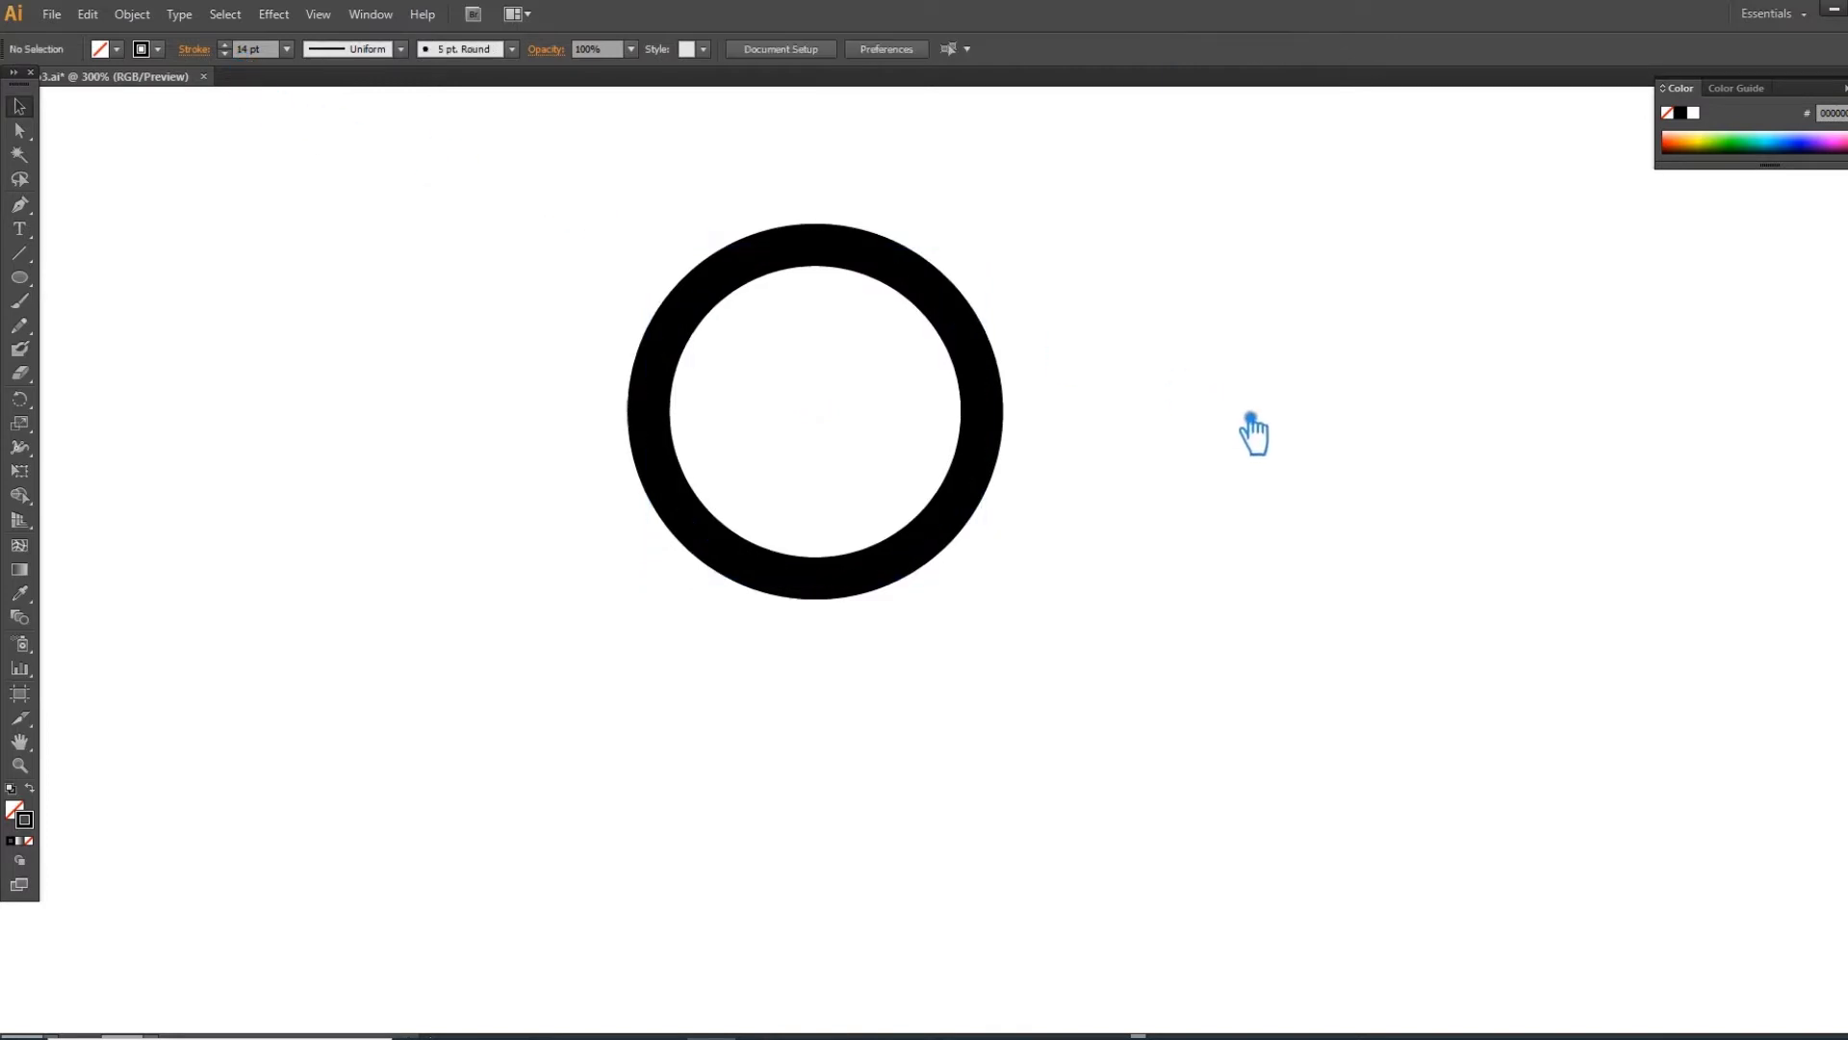
- Duplicate the circle straight down so the copy's top edge meets the original's bottom edge, and group both circles
left_click_drag(851, 274, 848, 610)
left_click(1145, 575)
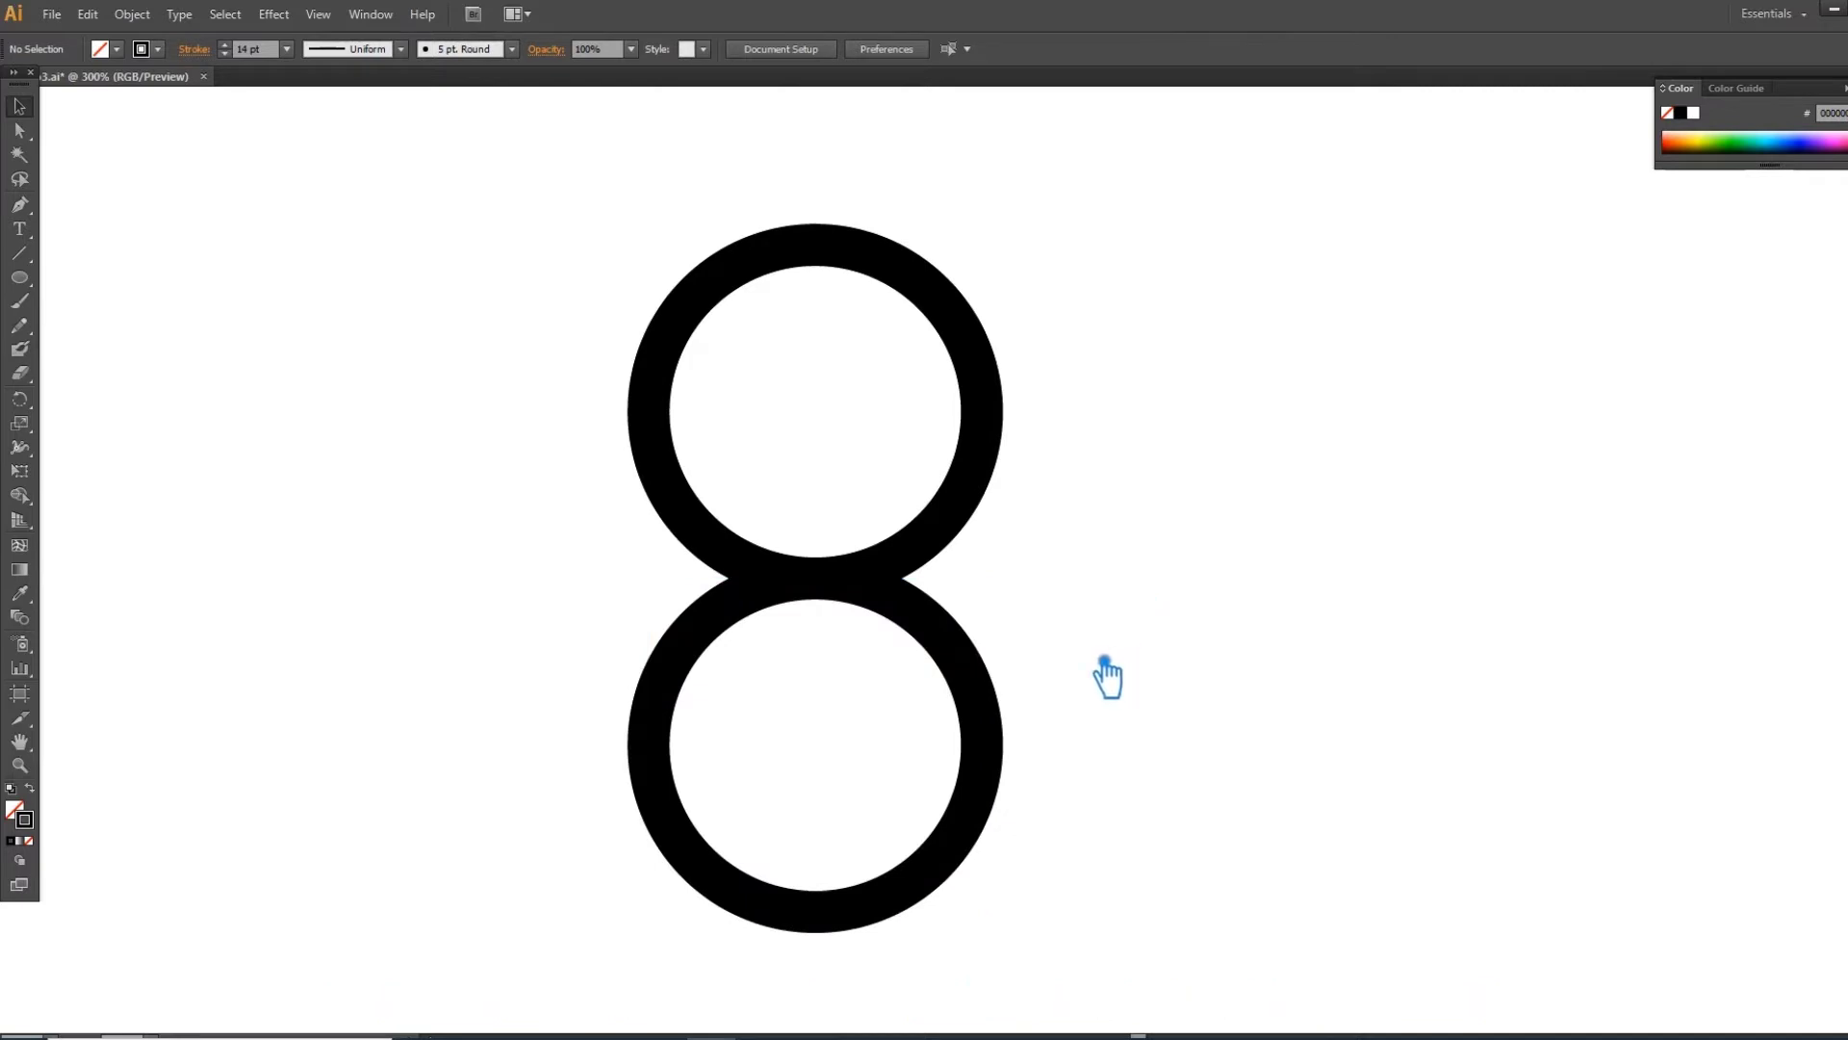
left_click_drag(1159, 863, 530, 274)
left_click(197, 364)
left_click_drag(1217, 618, 689, 404)
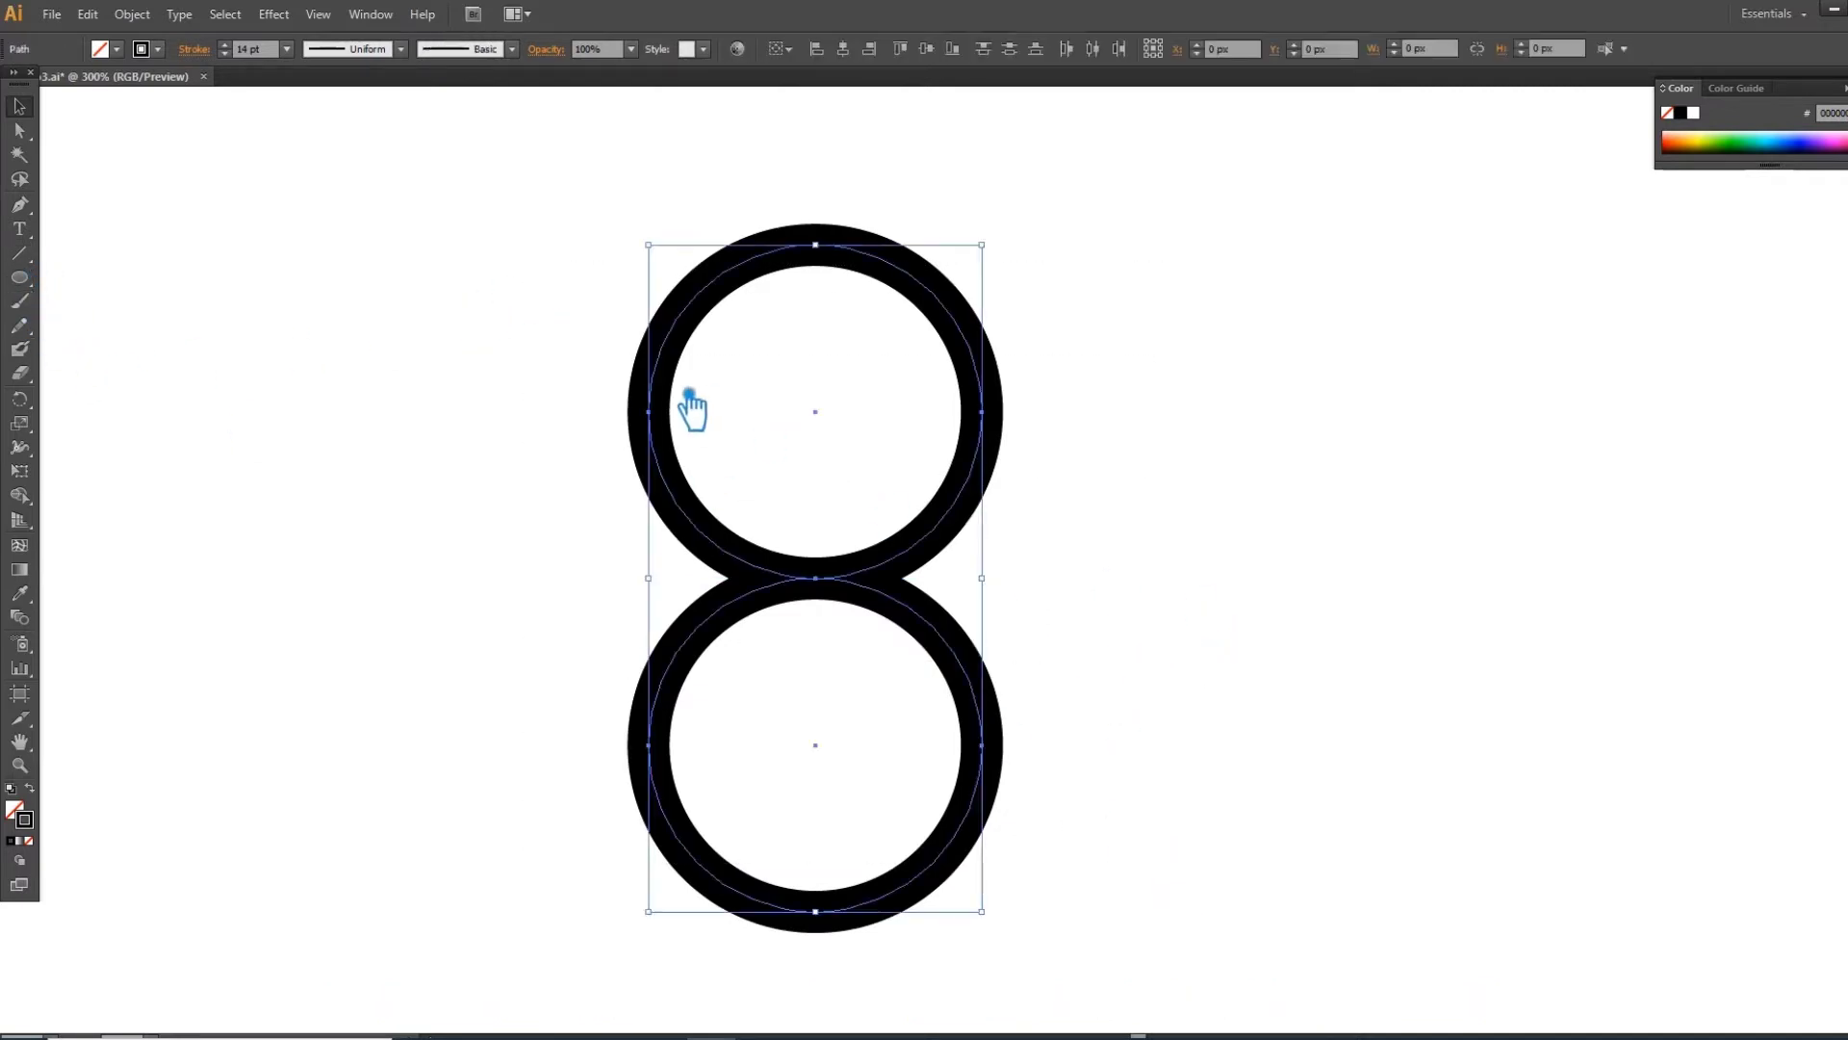
key("ctrl+g")
- Draw a vertical line about 255 px long through the centres of both circles, extending past their outer edges
left_click(21, 208)
left_click(23, 255)
left_click_drag(833, 208, 828, 969)
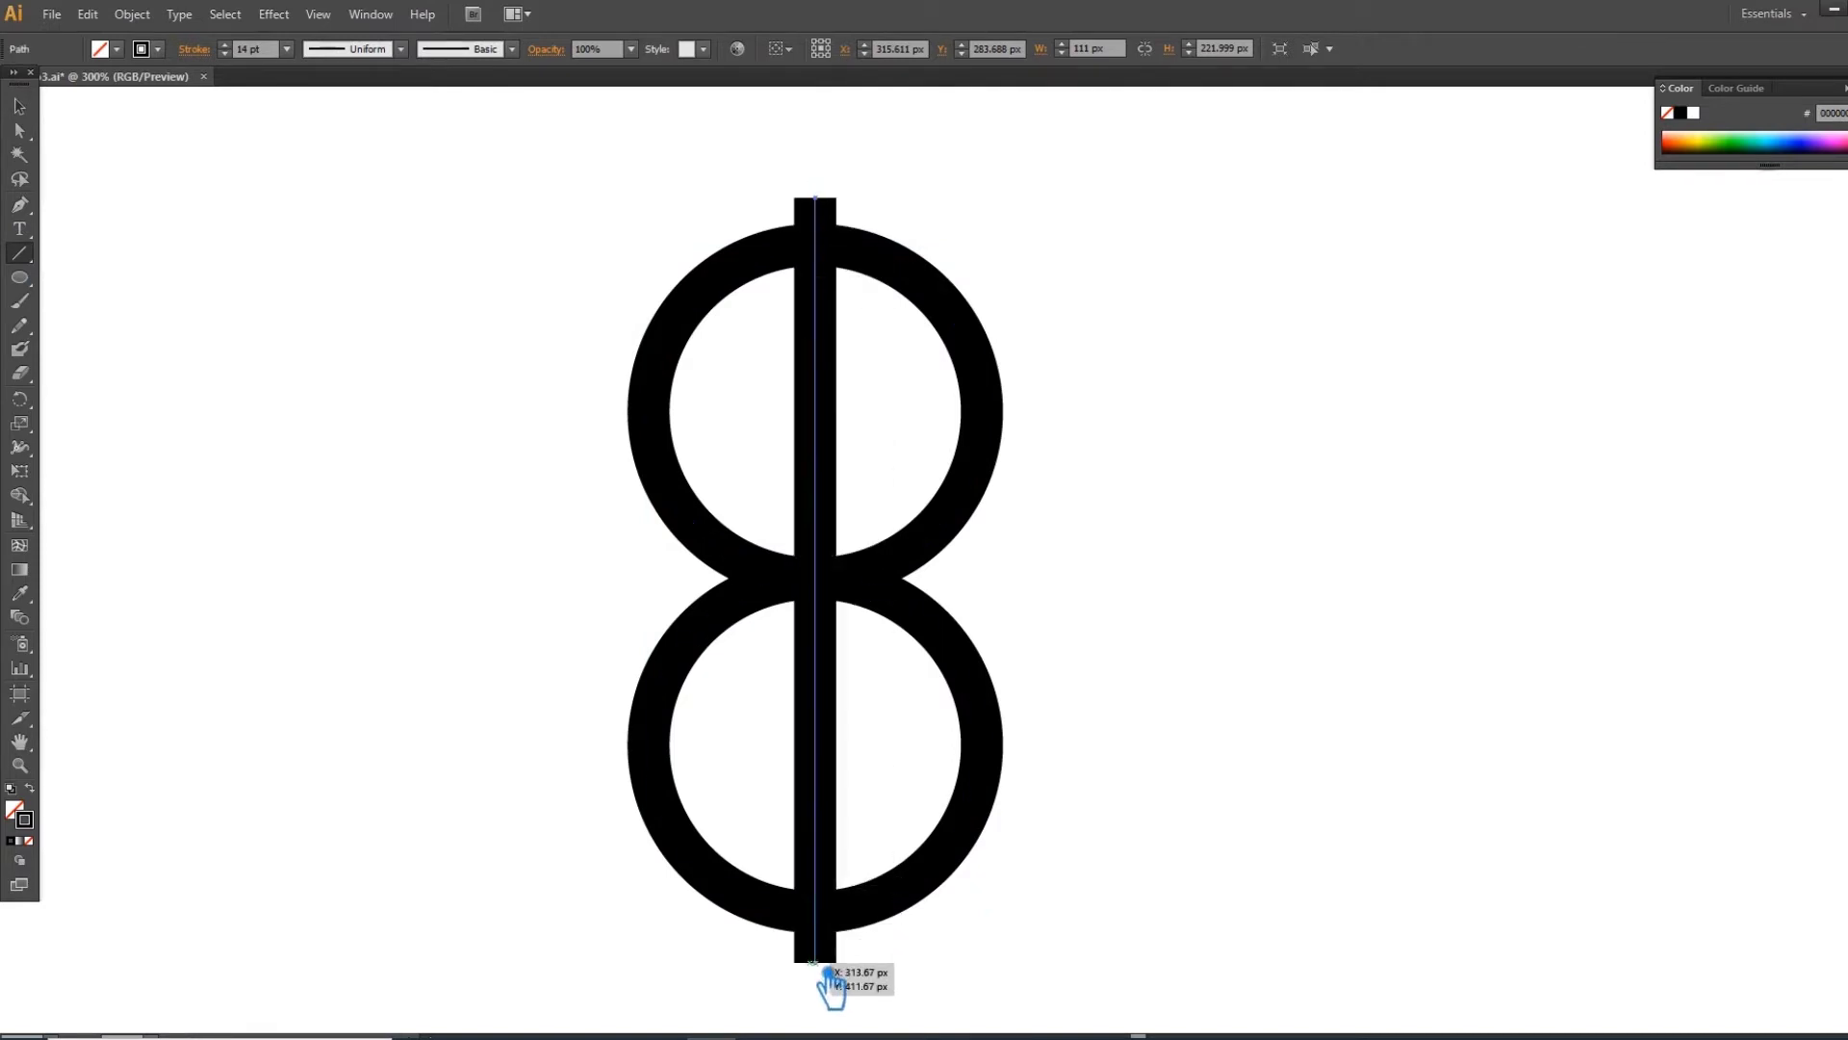
left_click(19, 106)
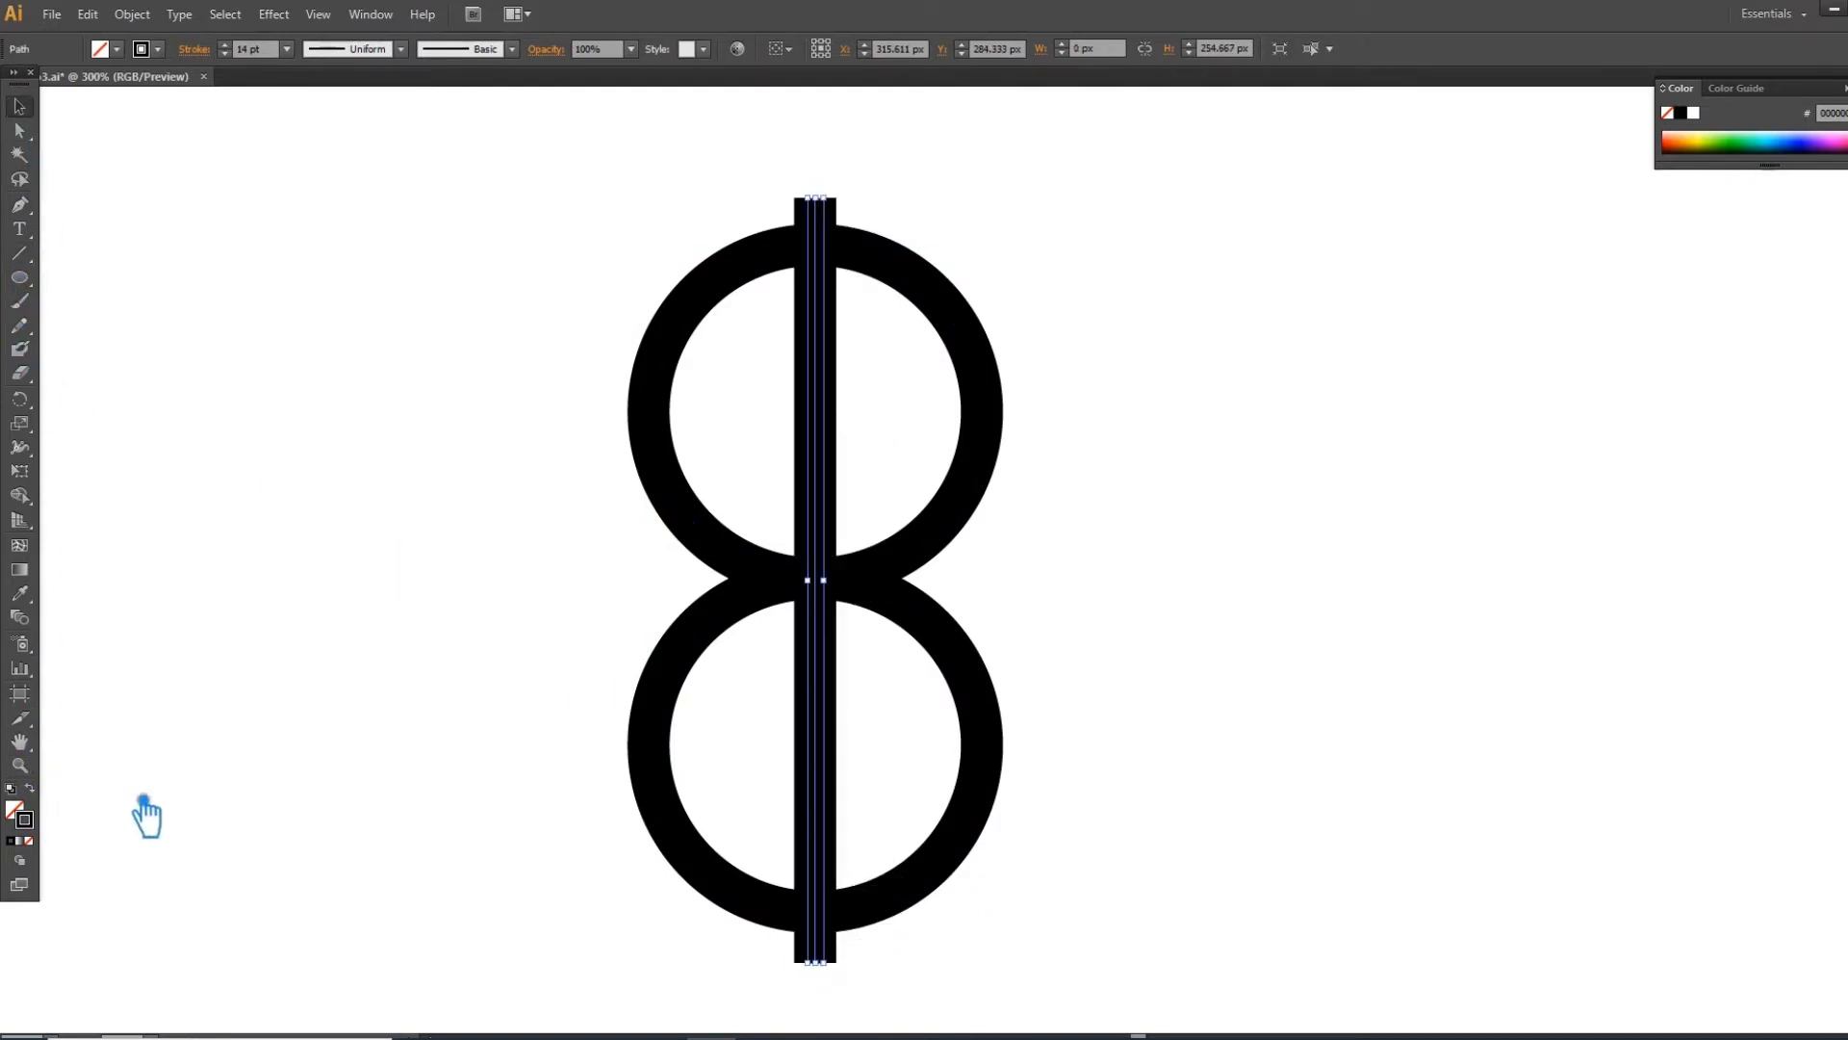
- Divide the two circles along the vertical line with the Pathfinder Divide operation
left_click_drag(1241, 900, 409, 183)
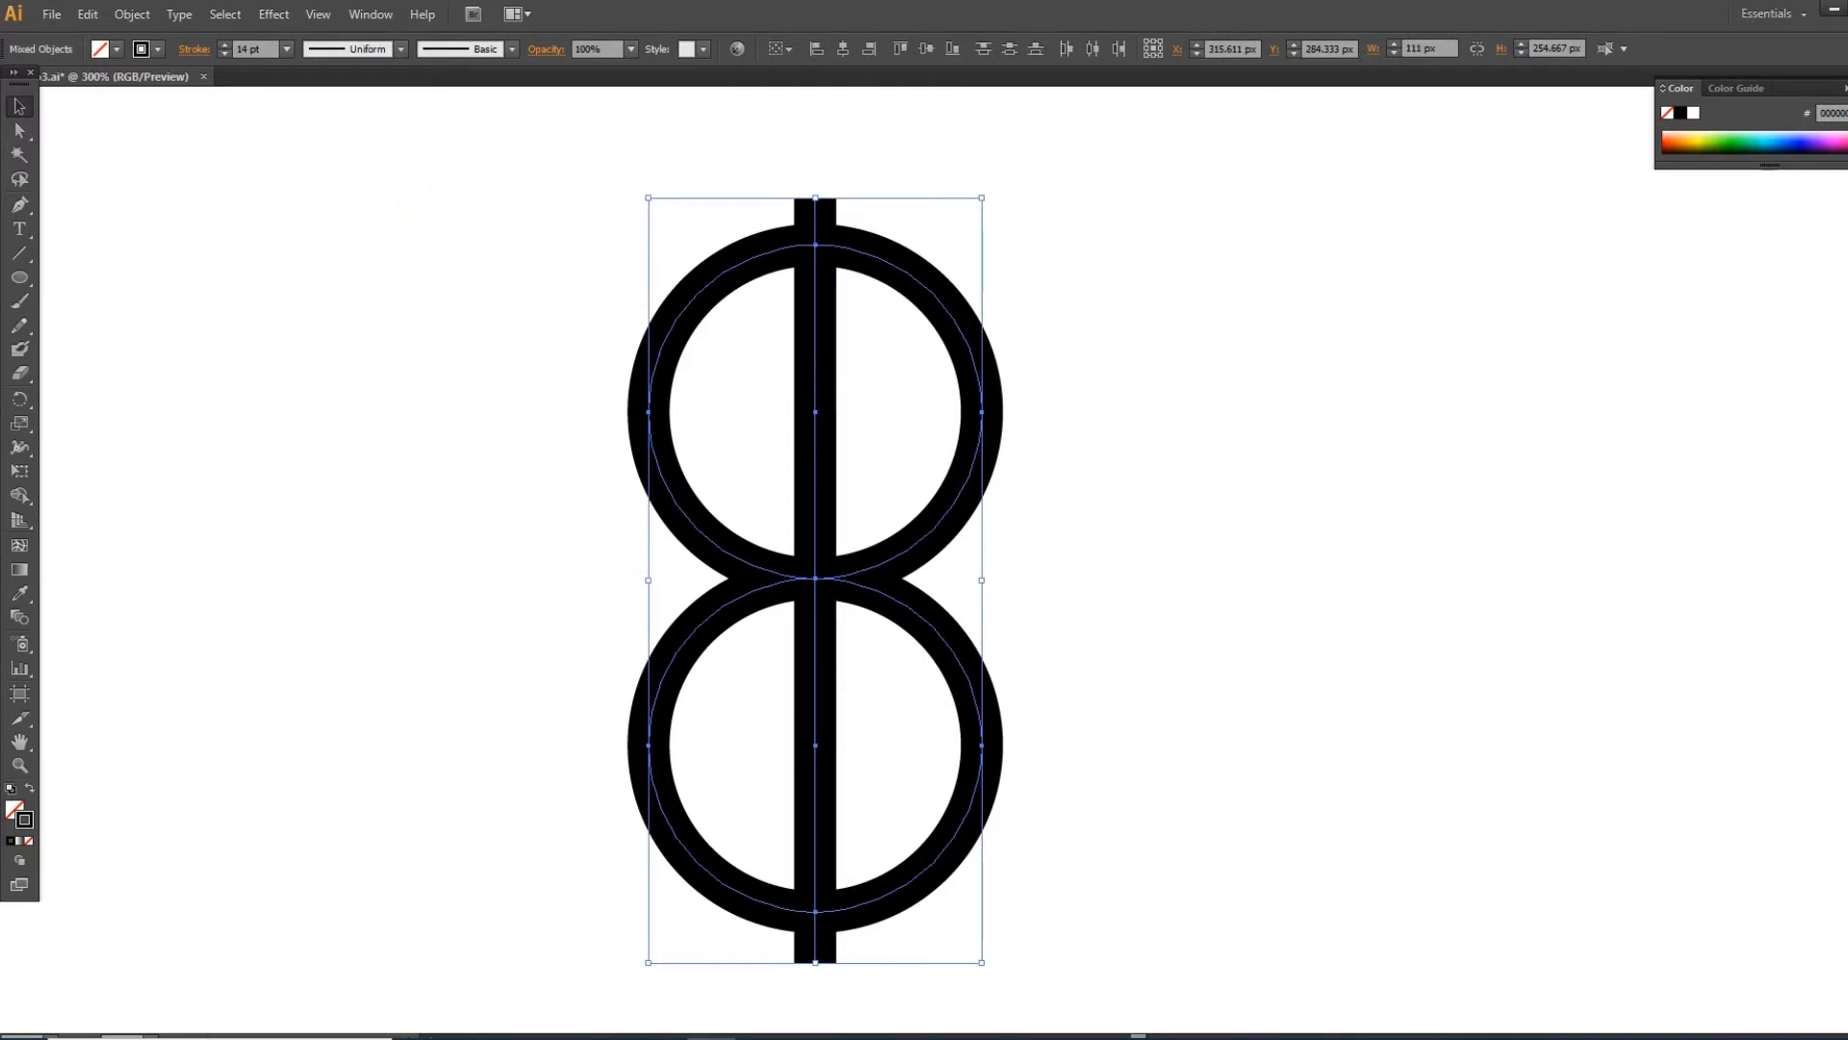
key("shift+ctrl+F9")
left_click(1677, 655)
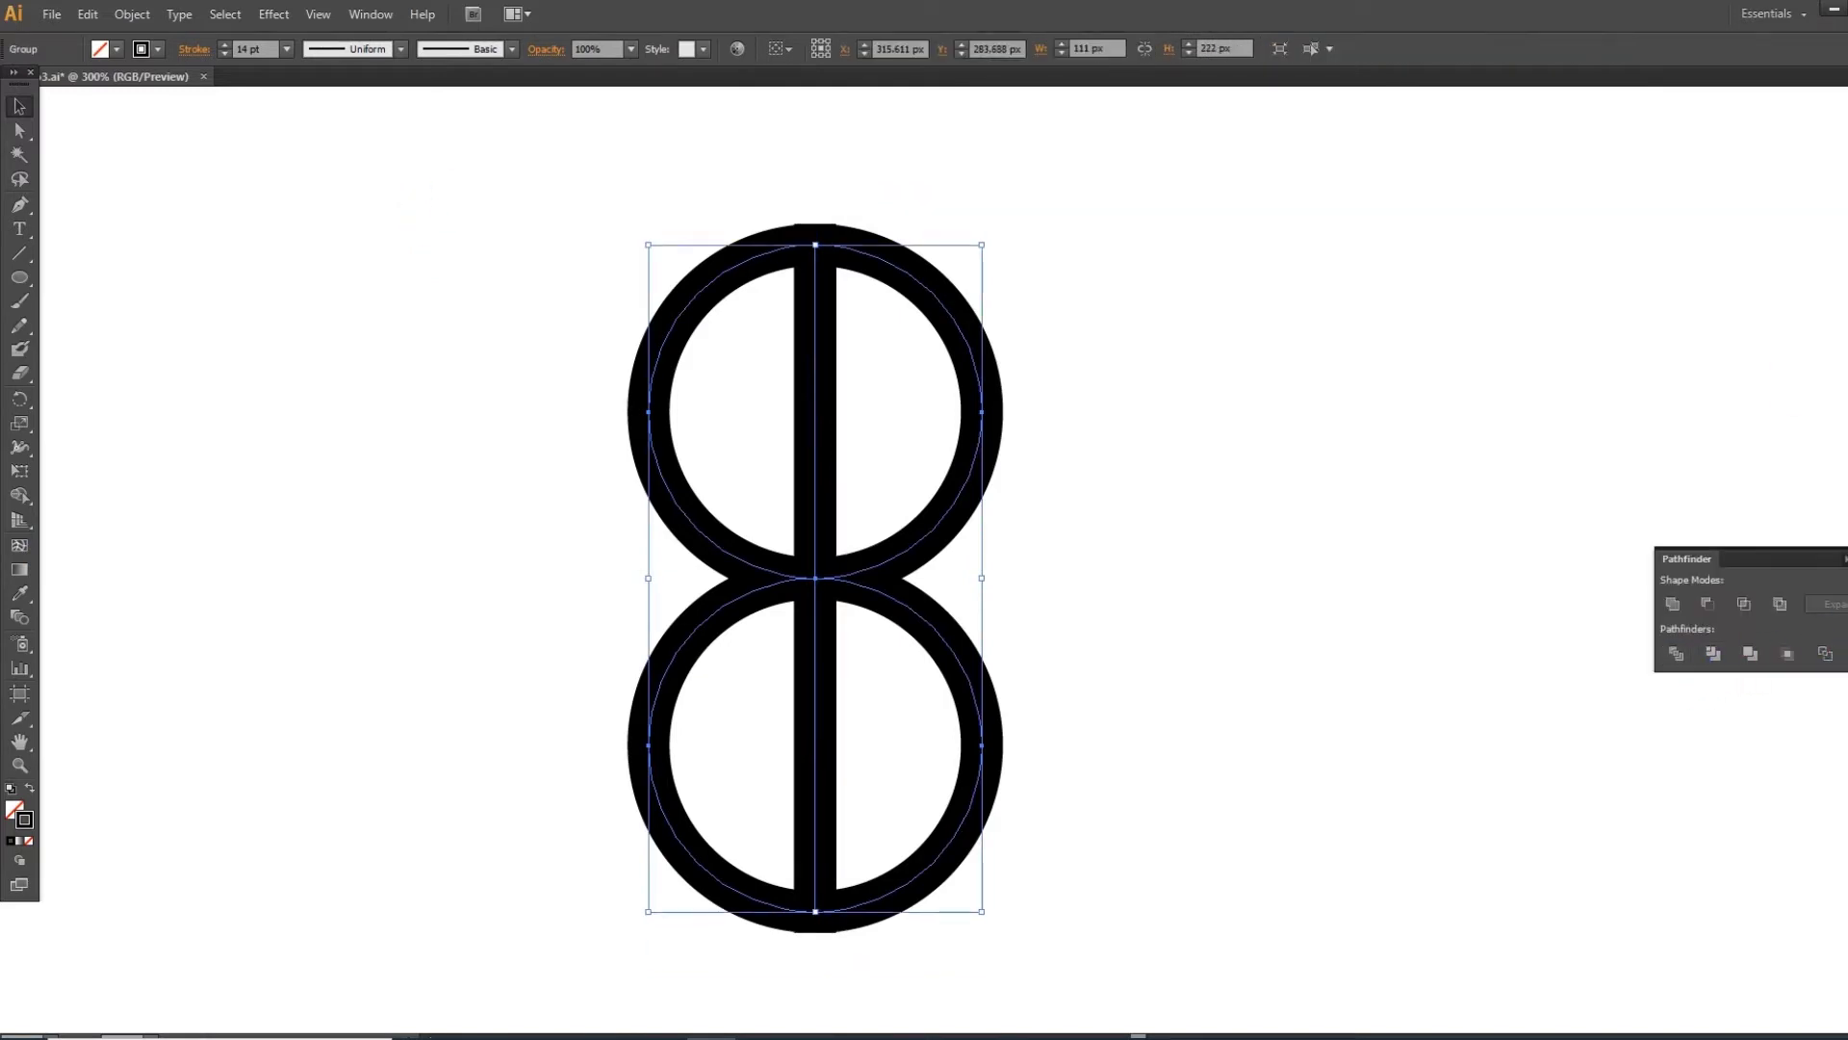
- Ungroup the divided circle pieces so each half can be selected separately
left_click(1058, 520)
right_click(954, 525)
left_click(970, 512)
right_click(963, 495)
left_click(1017, 612)
left_click(1088, 559)
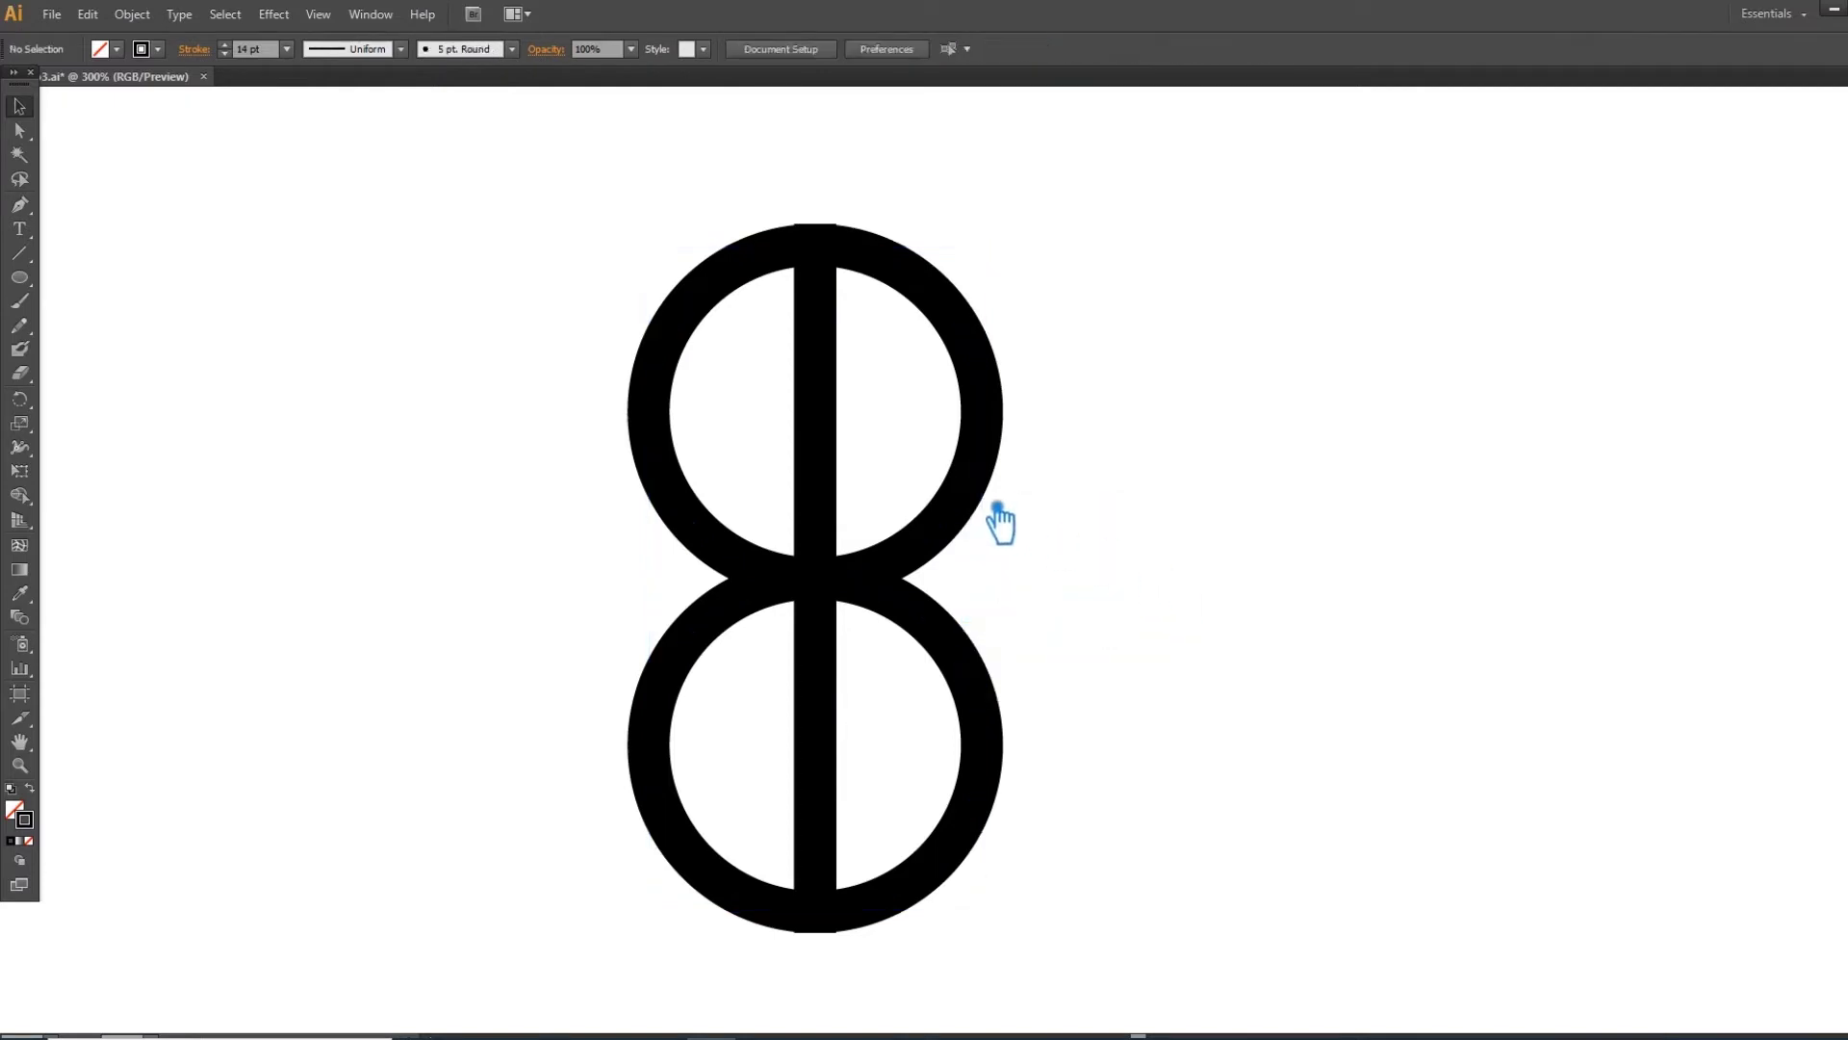
- Delete the right half of the upper circle and the left half of the lower circle
left_click(838, 440)
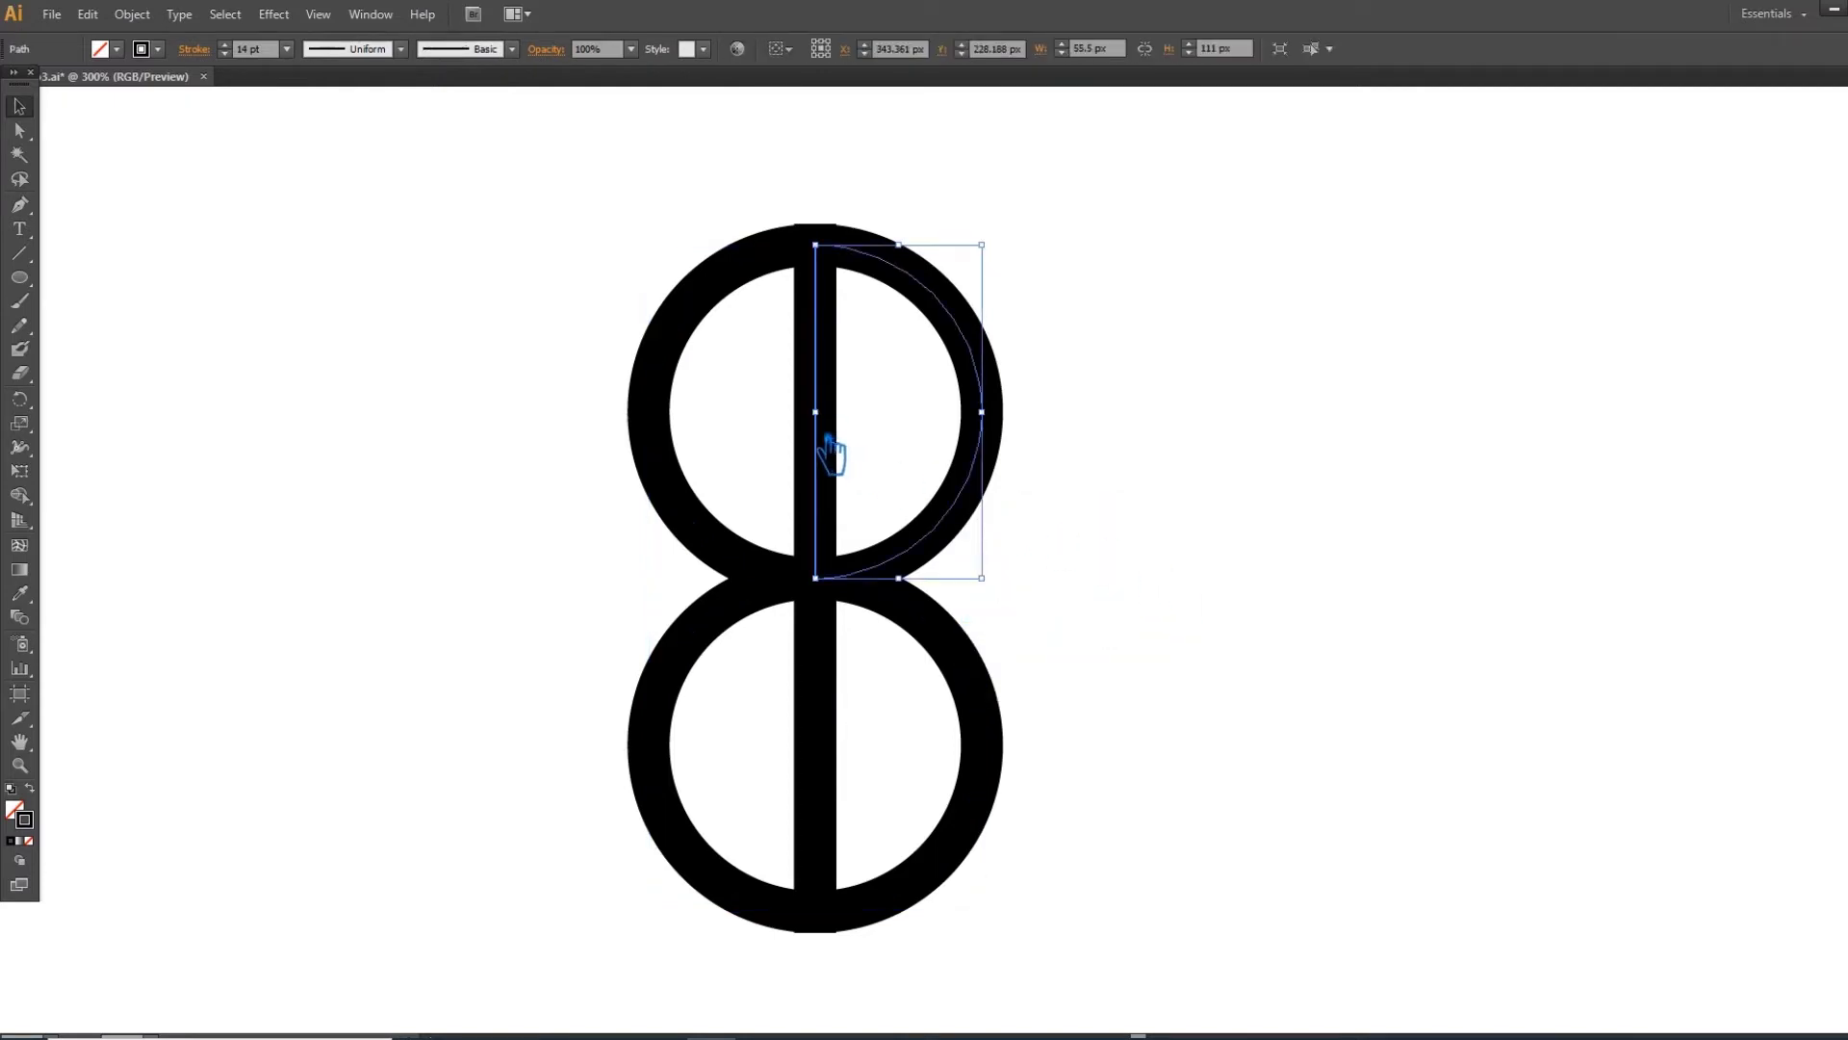
key("Delete")
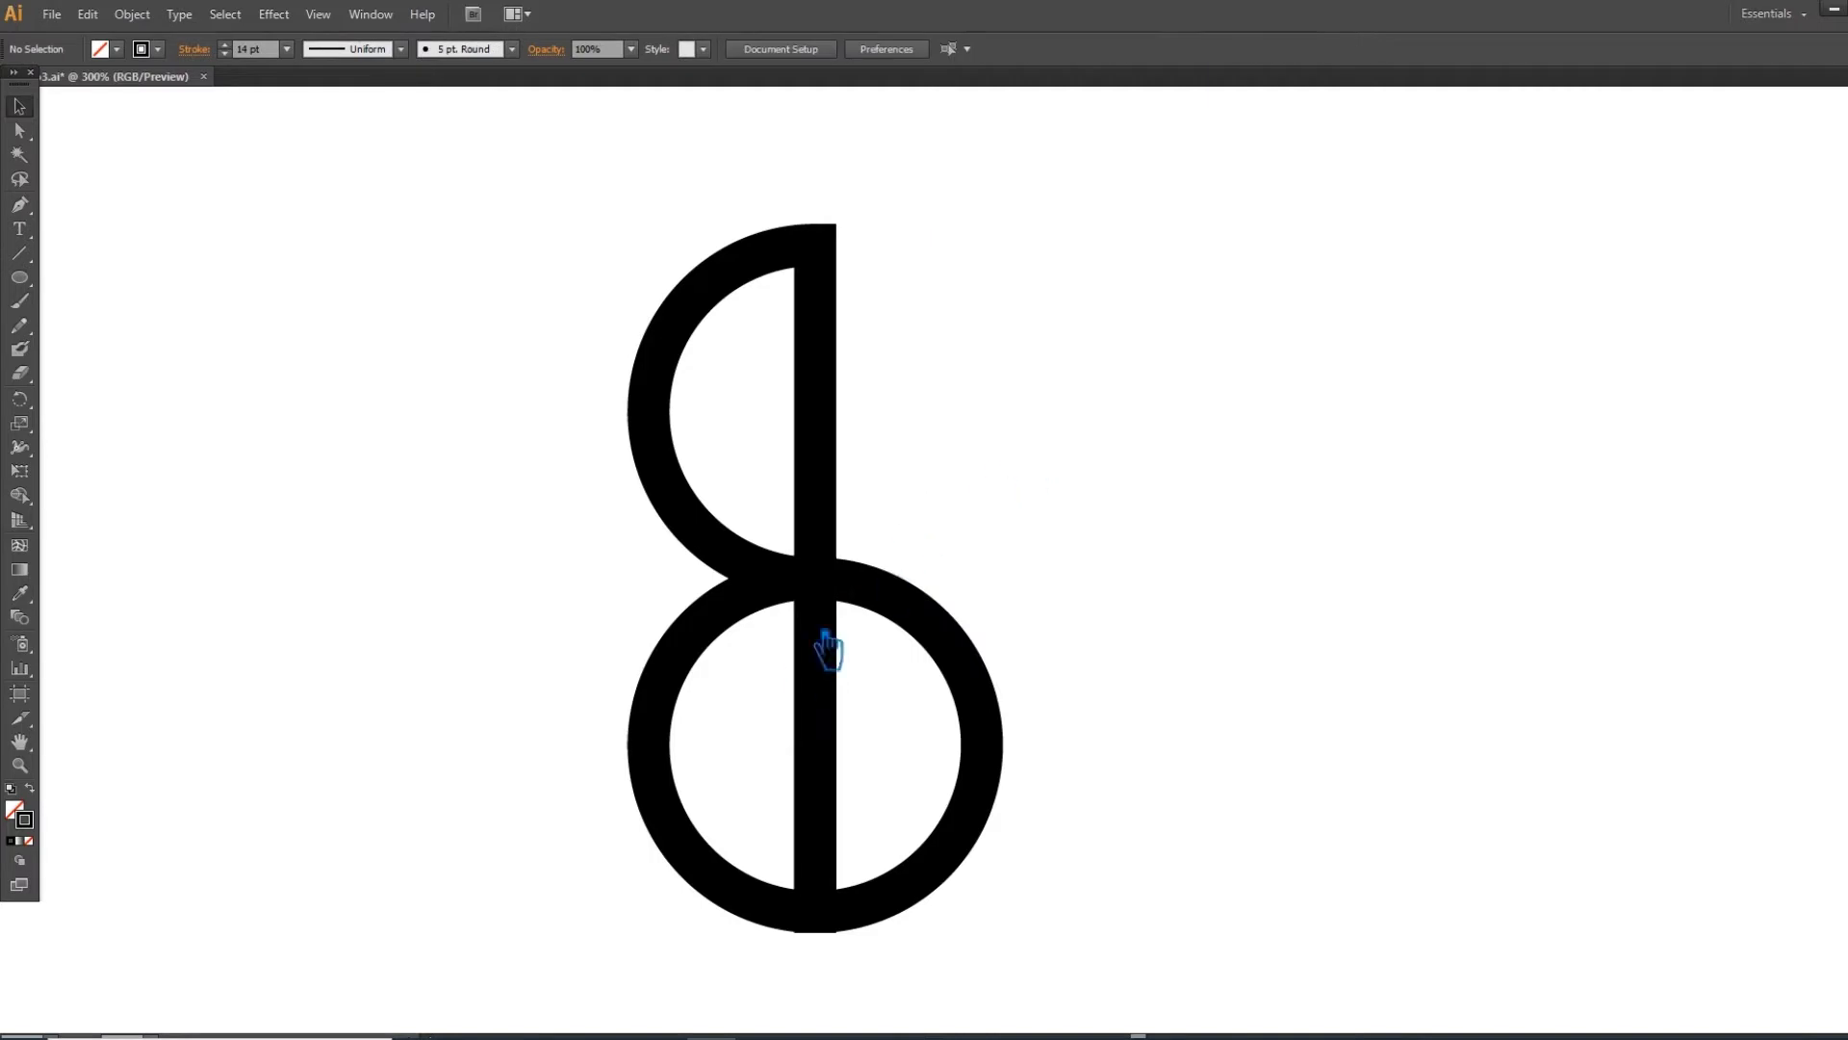
left_click(704, 692)
key("Delete")
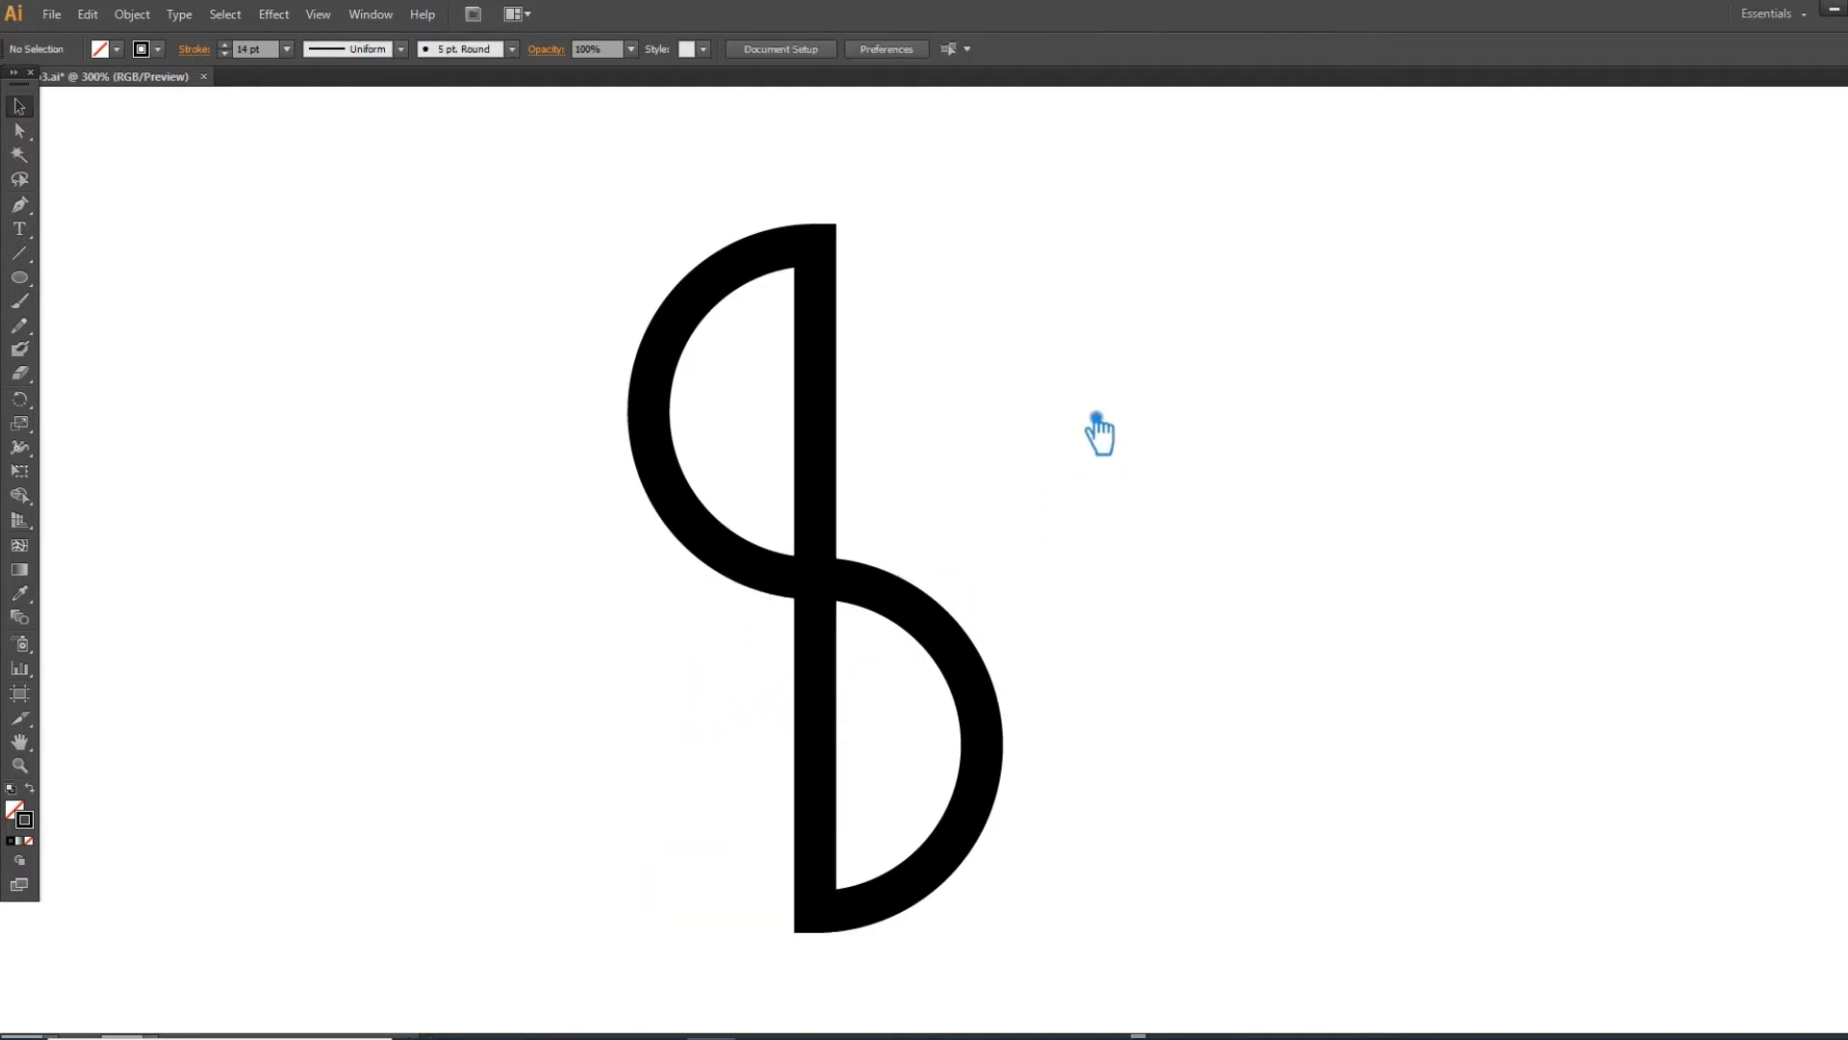
- Add an anchor point on the upper half circle's straight edge and delete it to leave an open arc
left_click(19, 204)
left_click(832, 433, "ctrl")
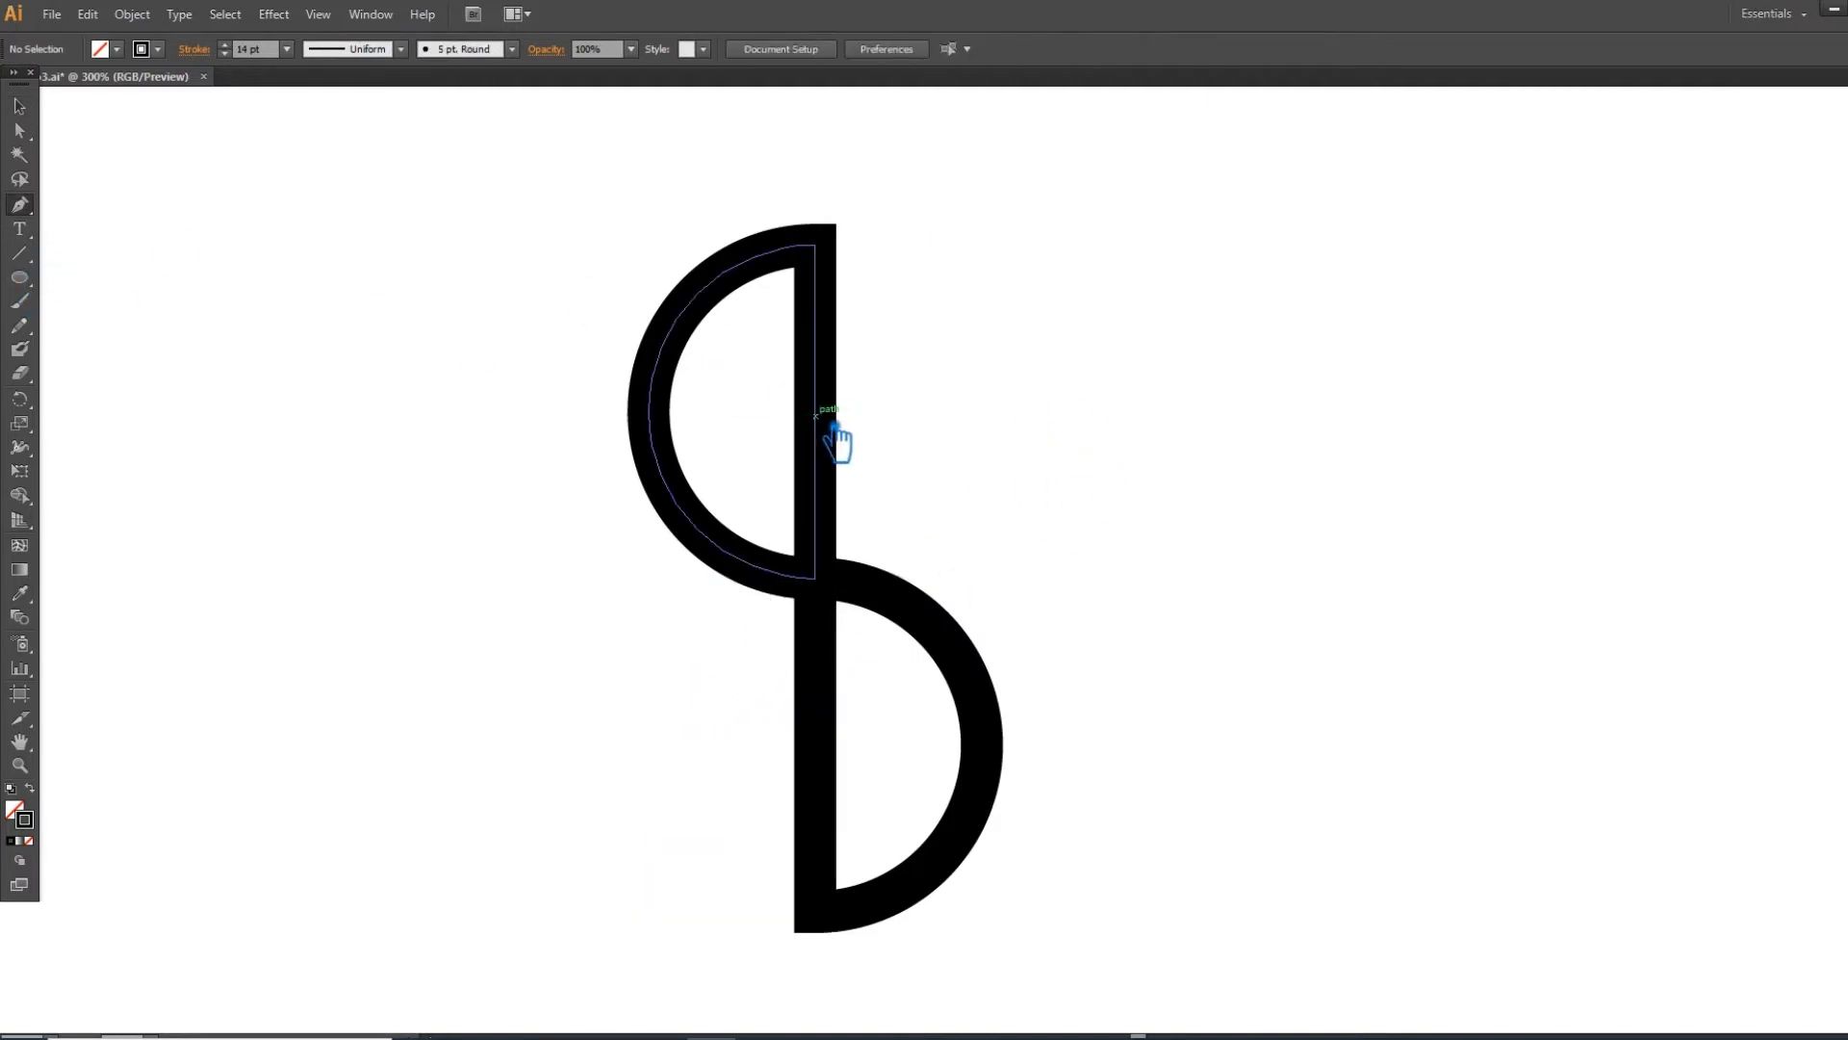
key("ctrl+z")
key("a")
left_click(833, 431)
left_click(833, 415)
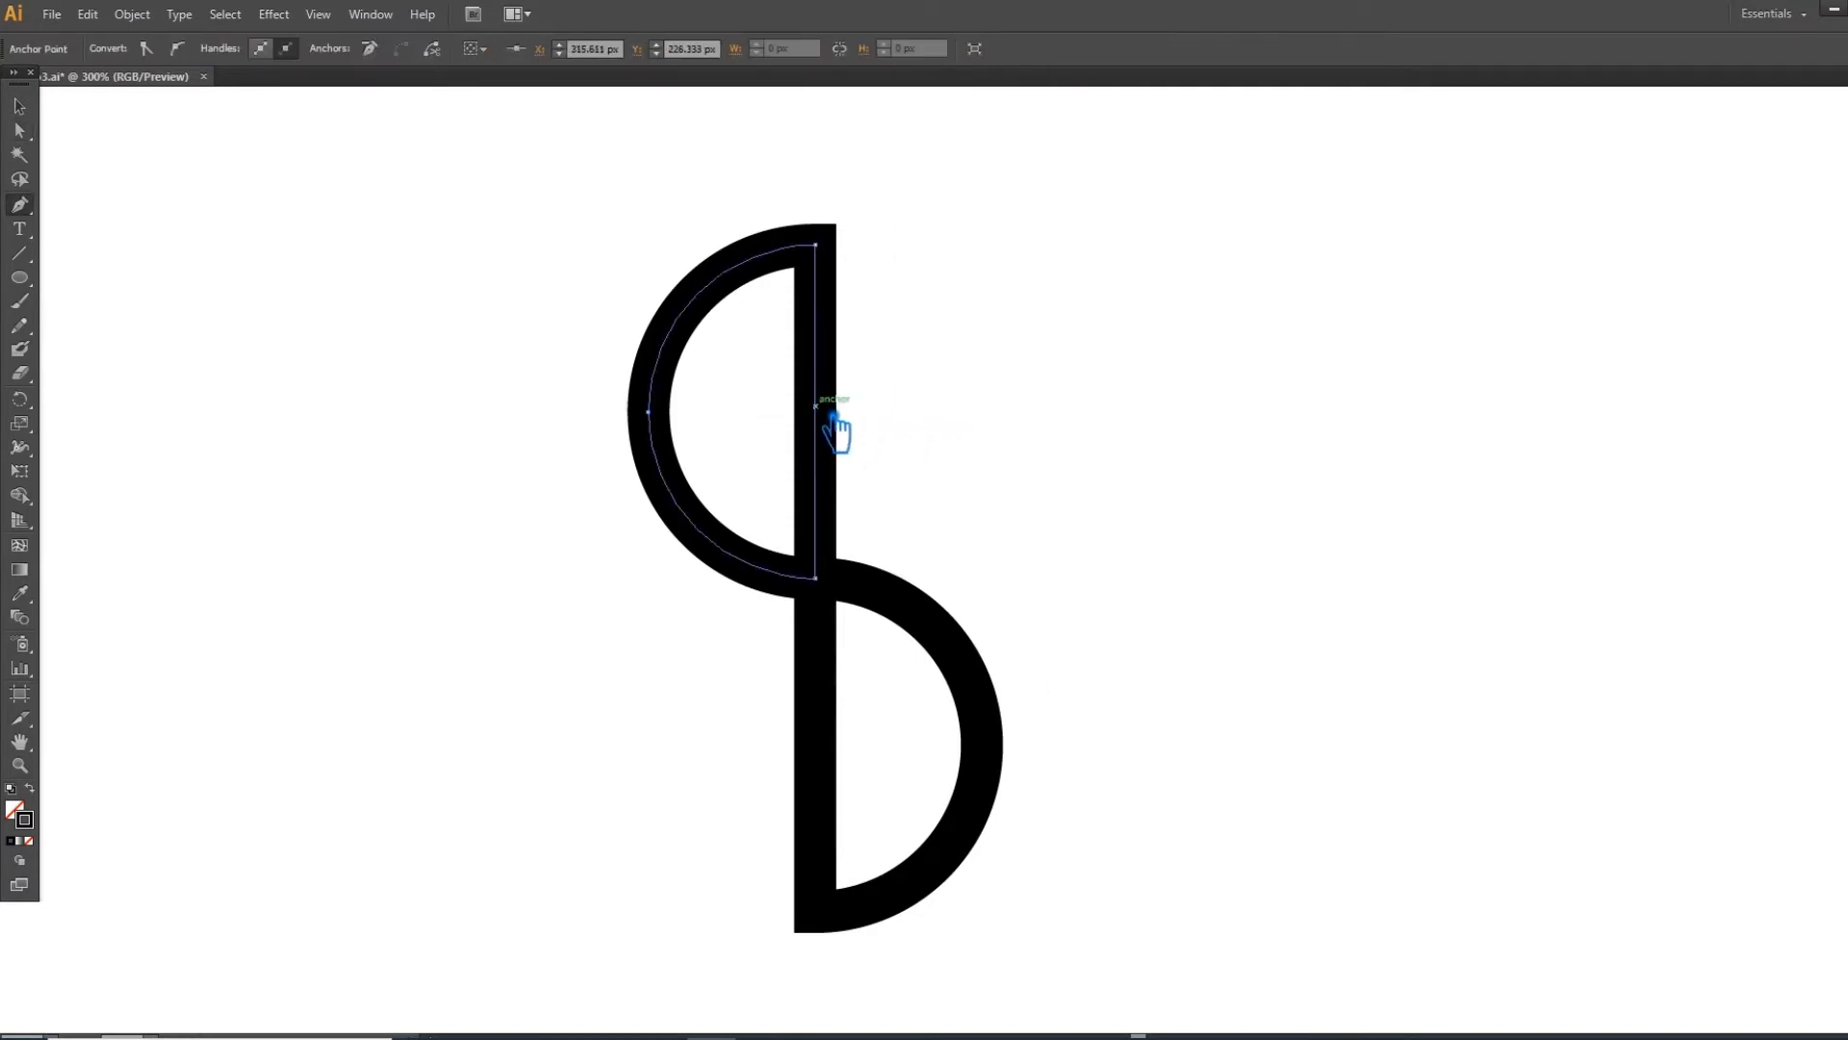
key("Delete")
left_click(19, 105)
left_click(545, 502)
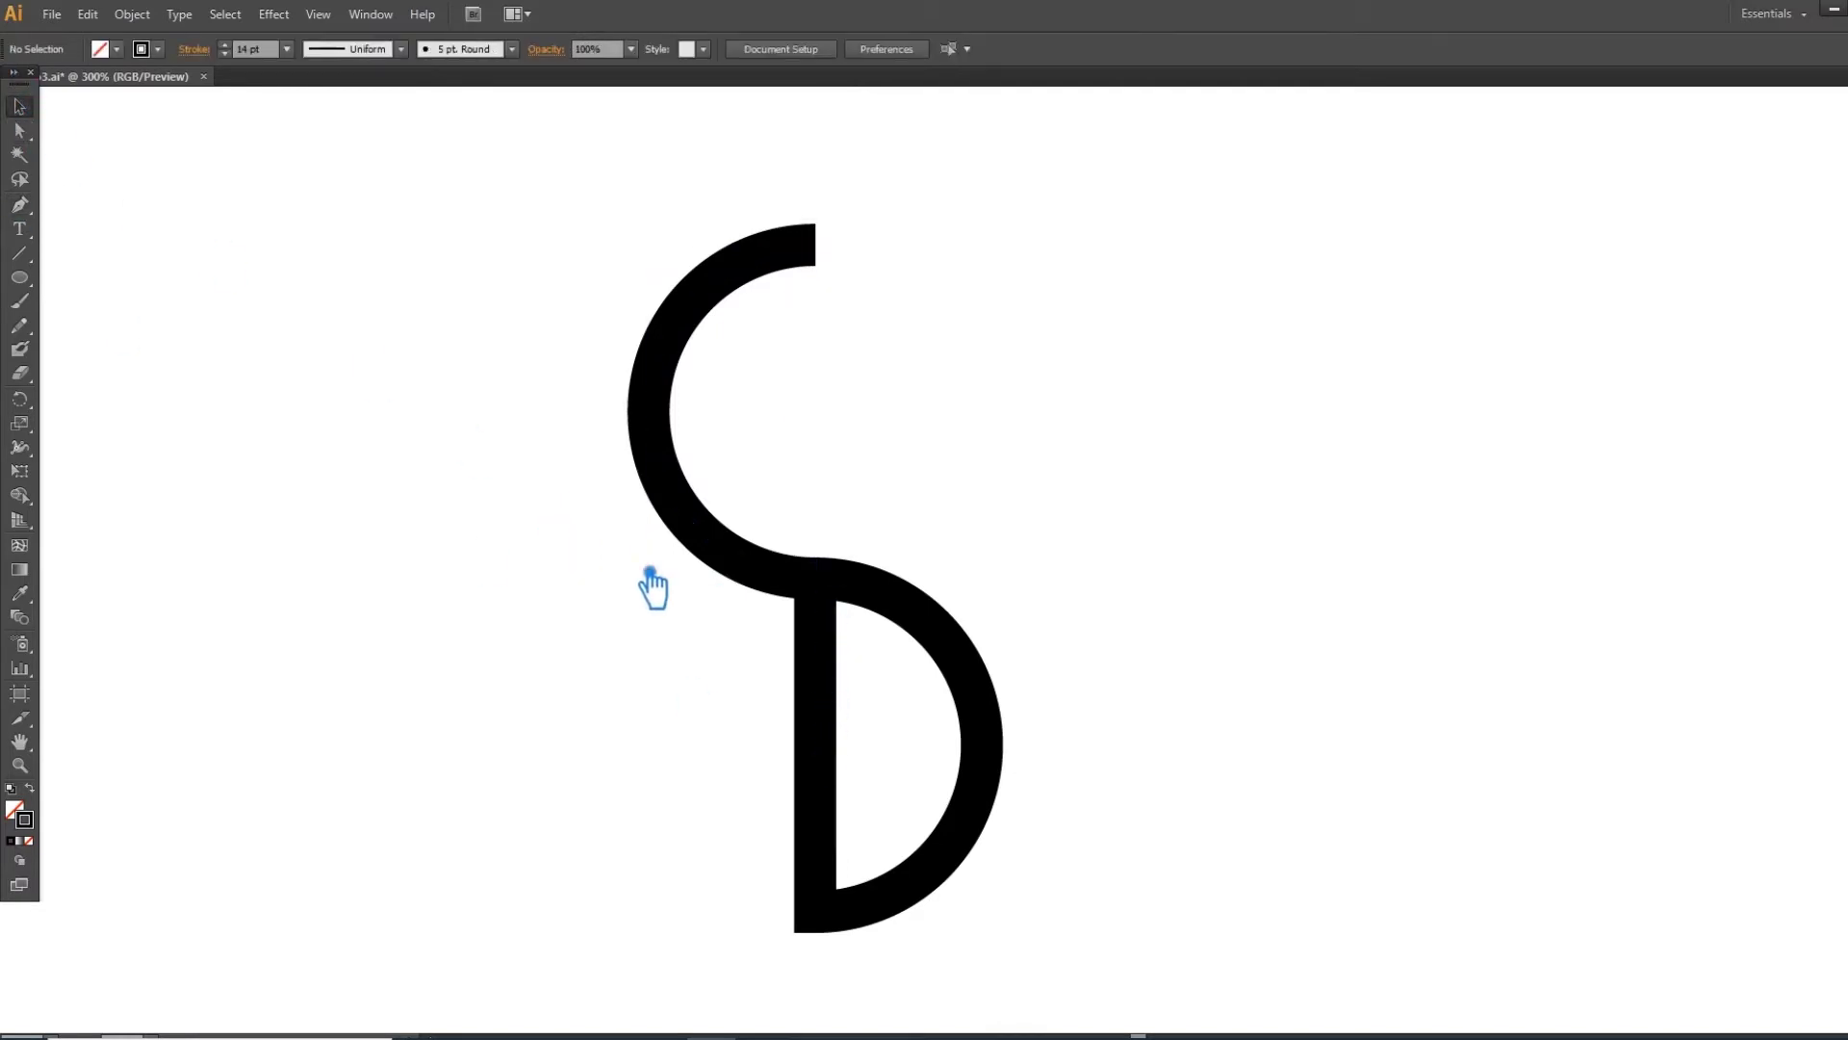
- Add an anchor point on the lower half circle's straight edge and delete it to leave an open arc
left_click(836, 744)
key("p")
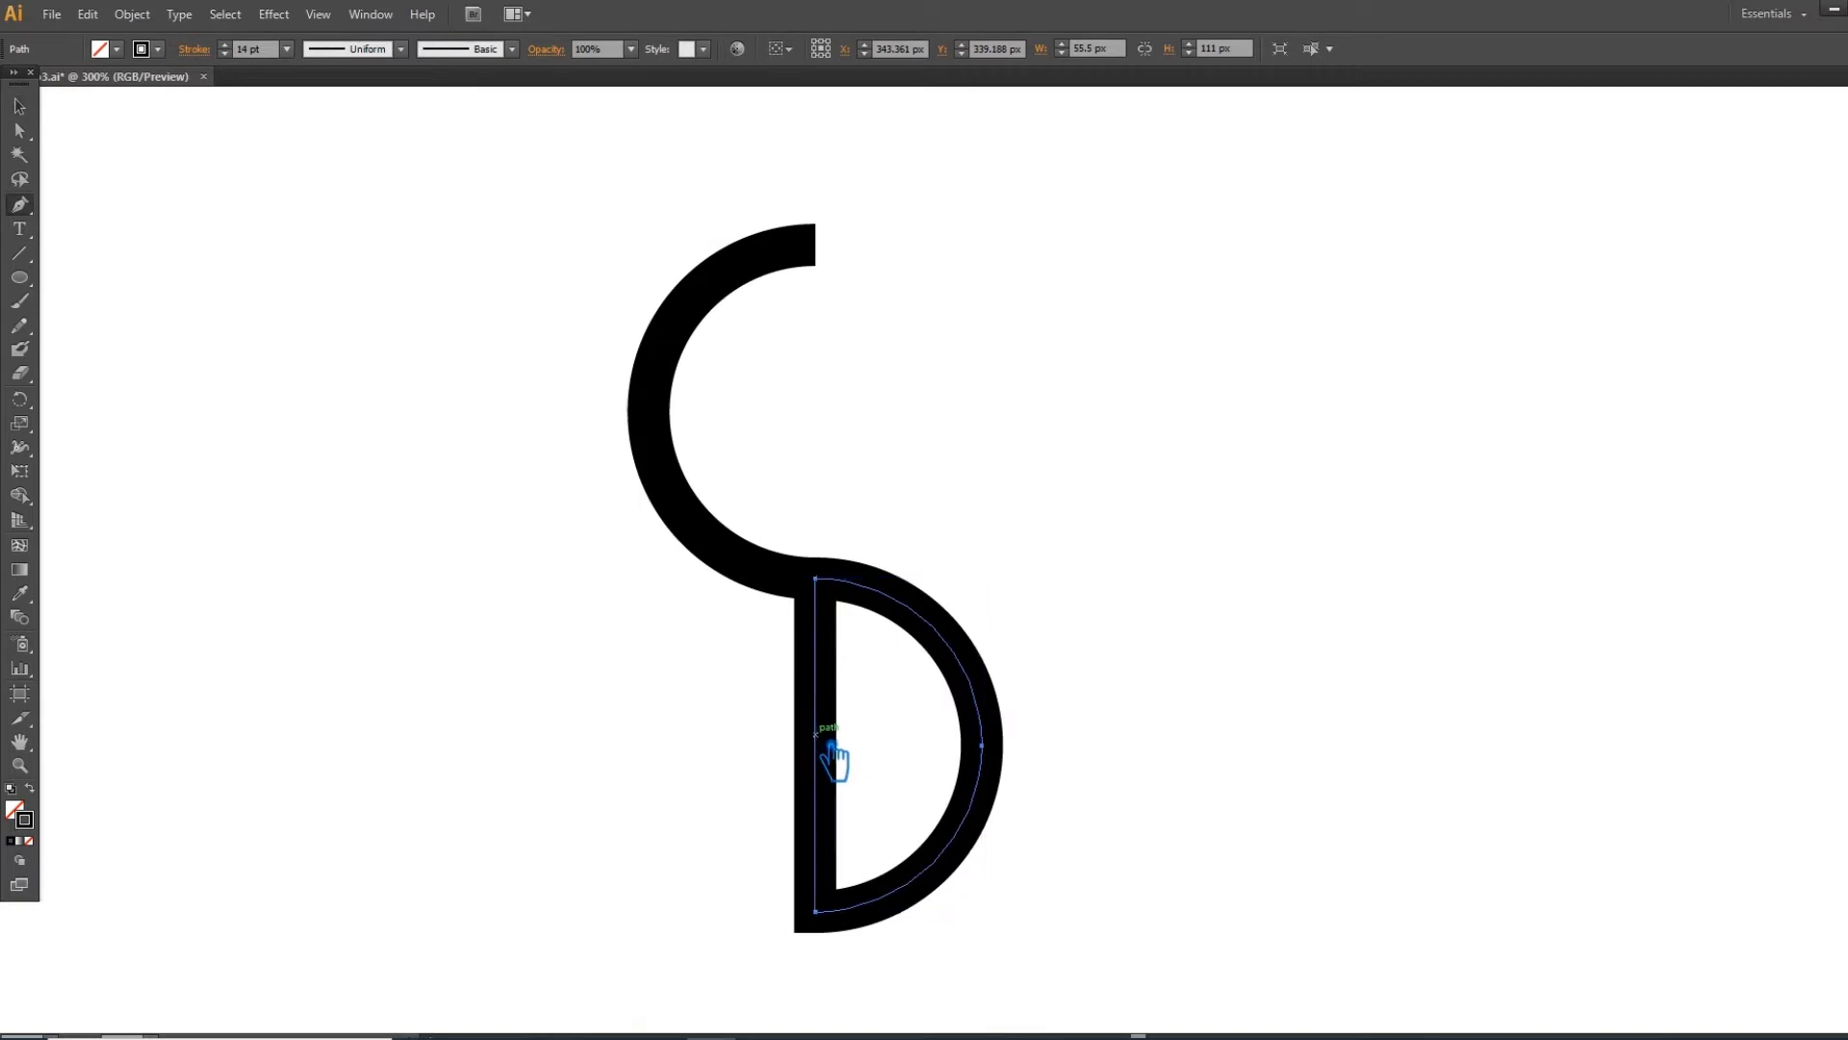
left_click(832, 743, "ctrl")
key("Delete")
left_click(20, 105)
left_click(256, 289)
- Join the upper and lower arcs into a single continuous S path
left_click(702, 528)
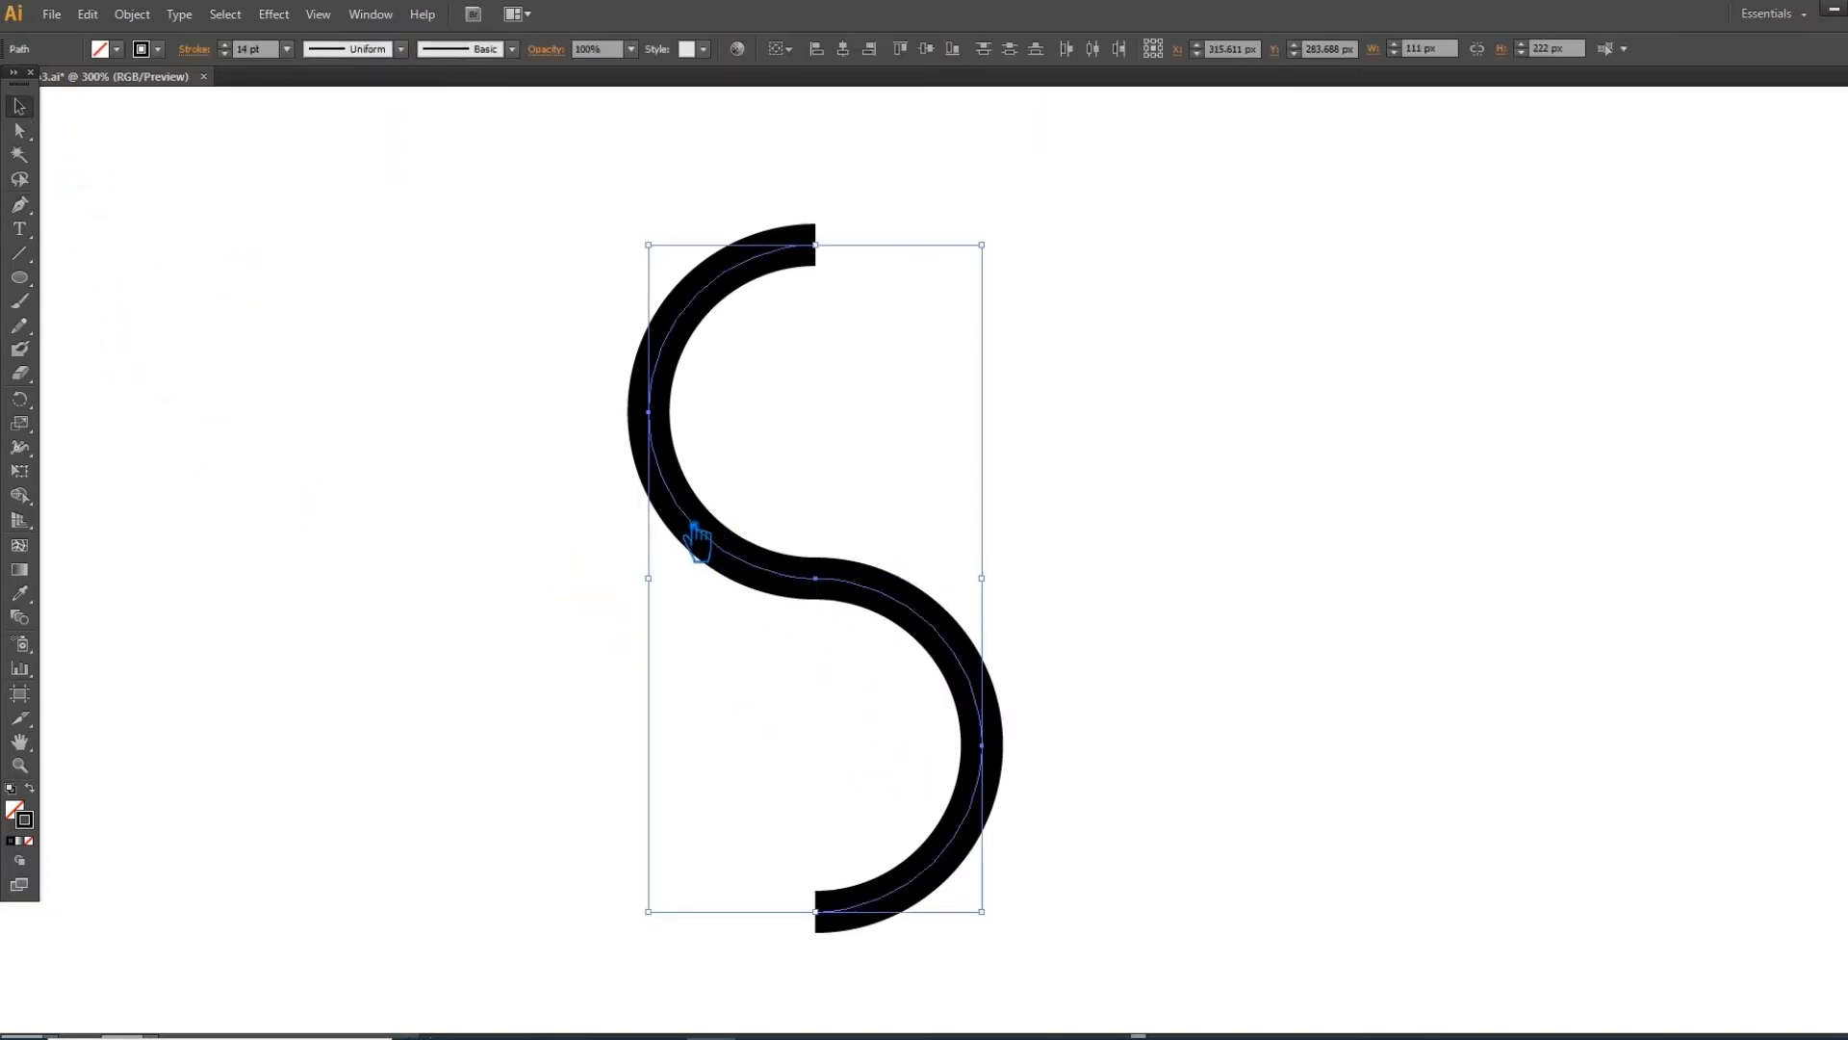
left_click(128, 13)
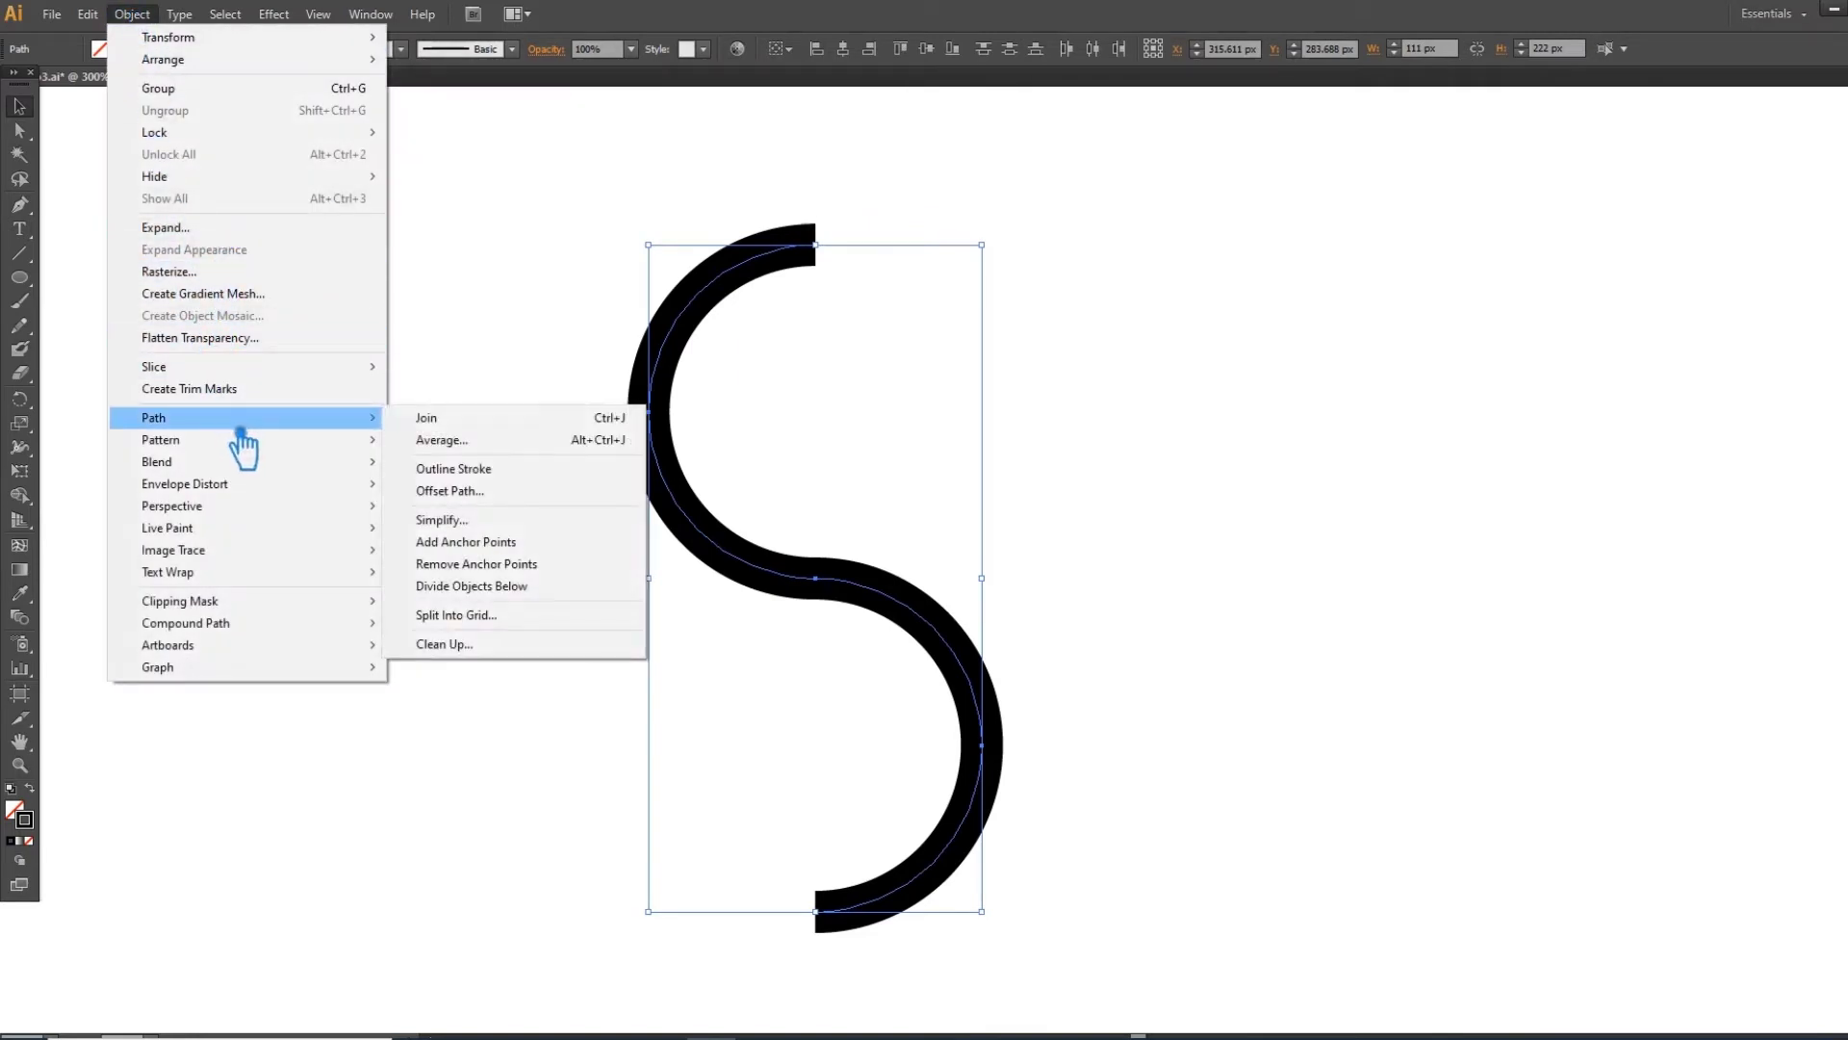
left_click(466, 419)
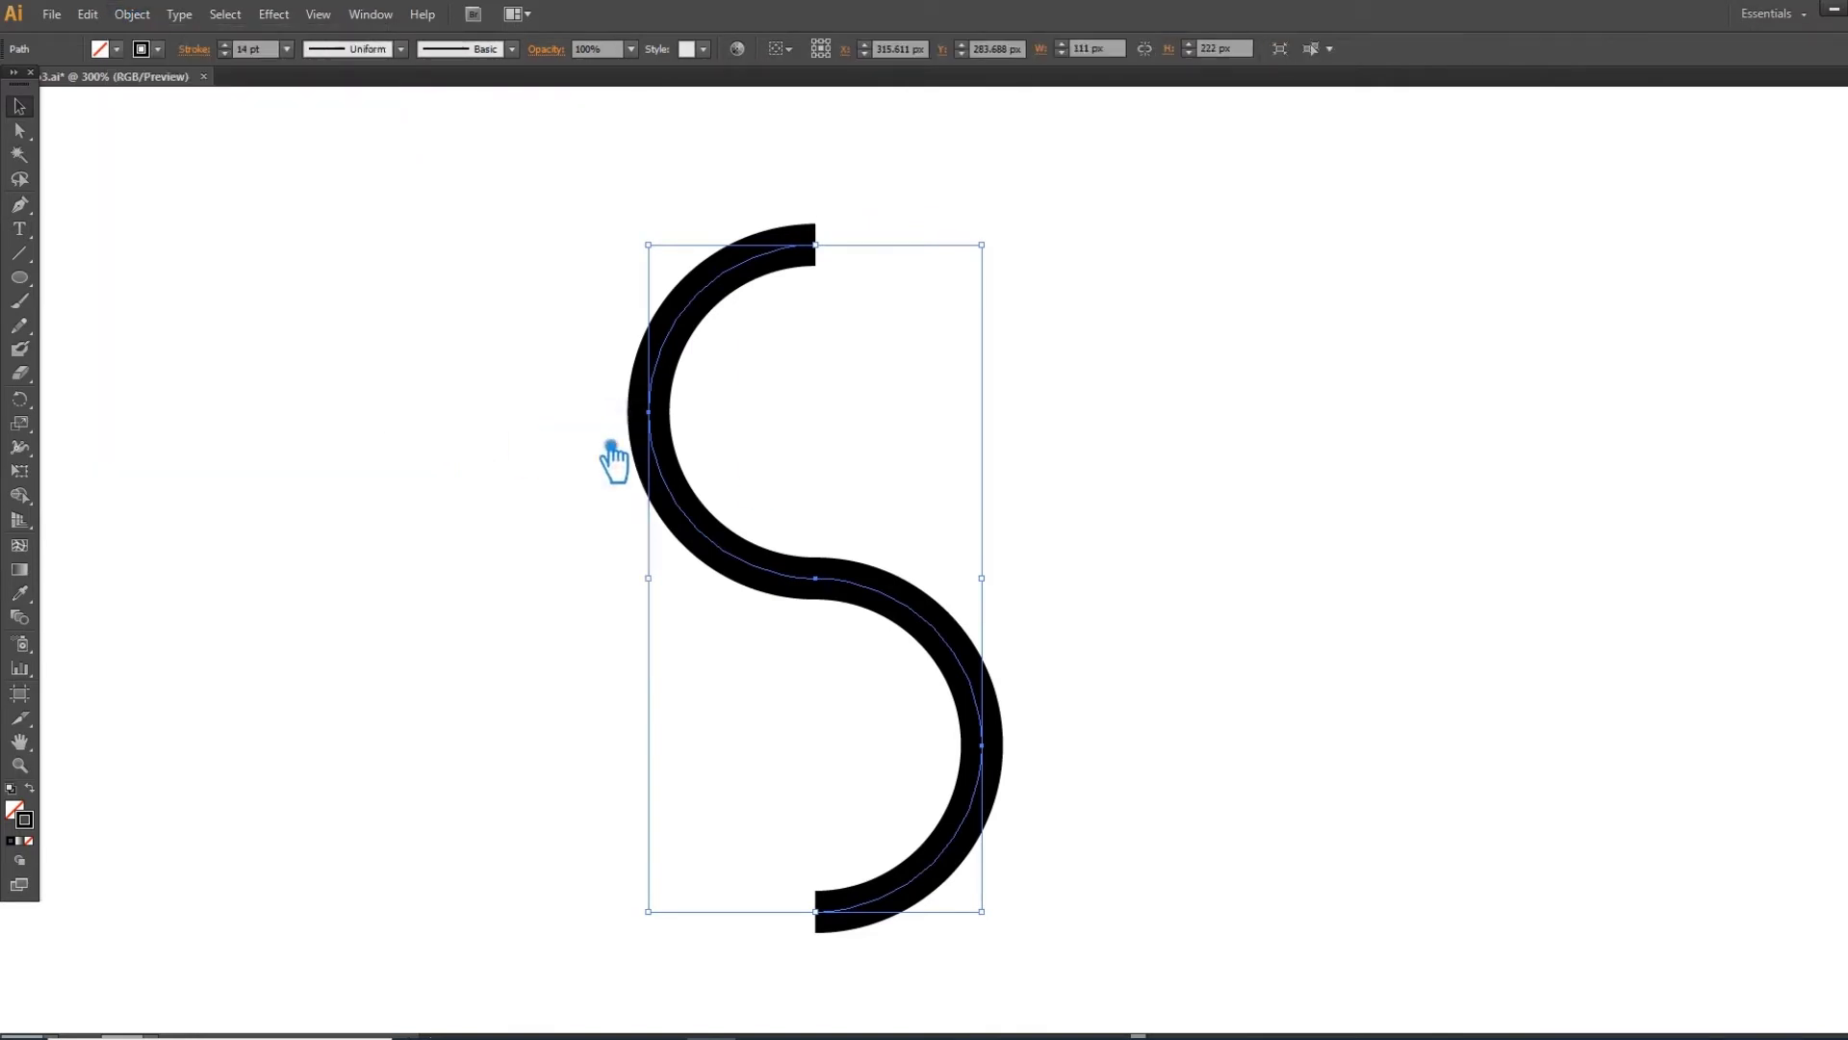
left_click(1132, 564)
- Lengthen and tilt both direction handles of the S path's centre anchor to reshape the middle curve
key("a")
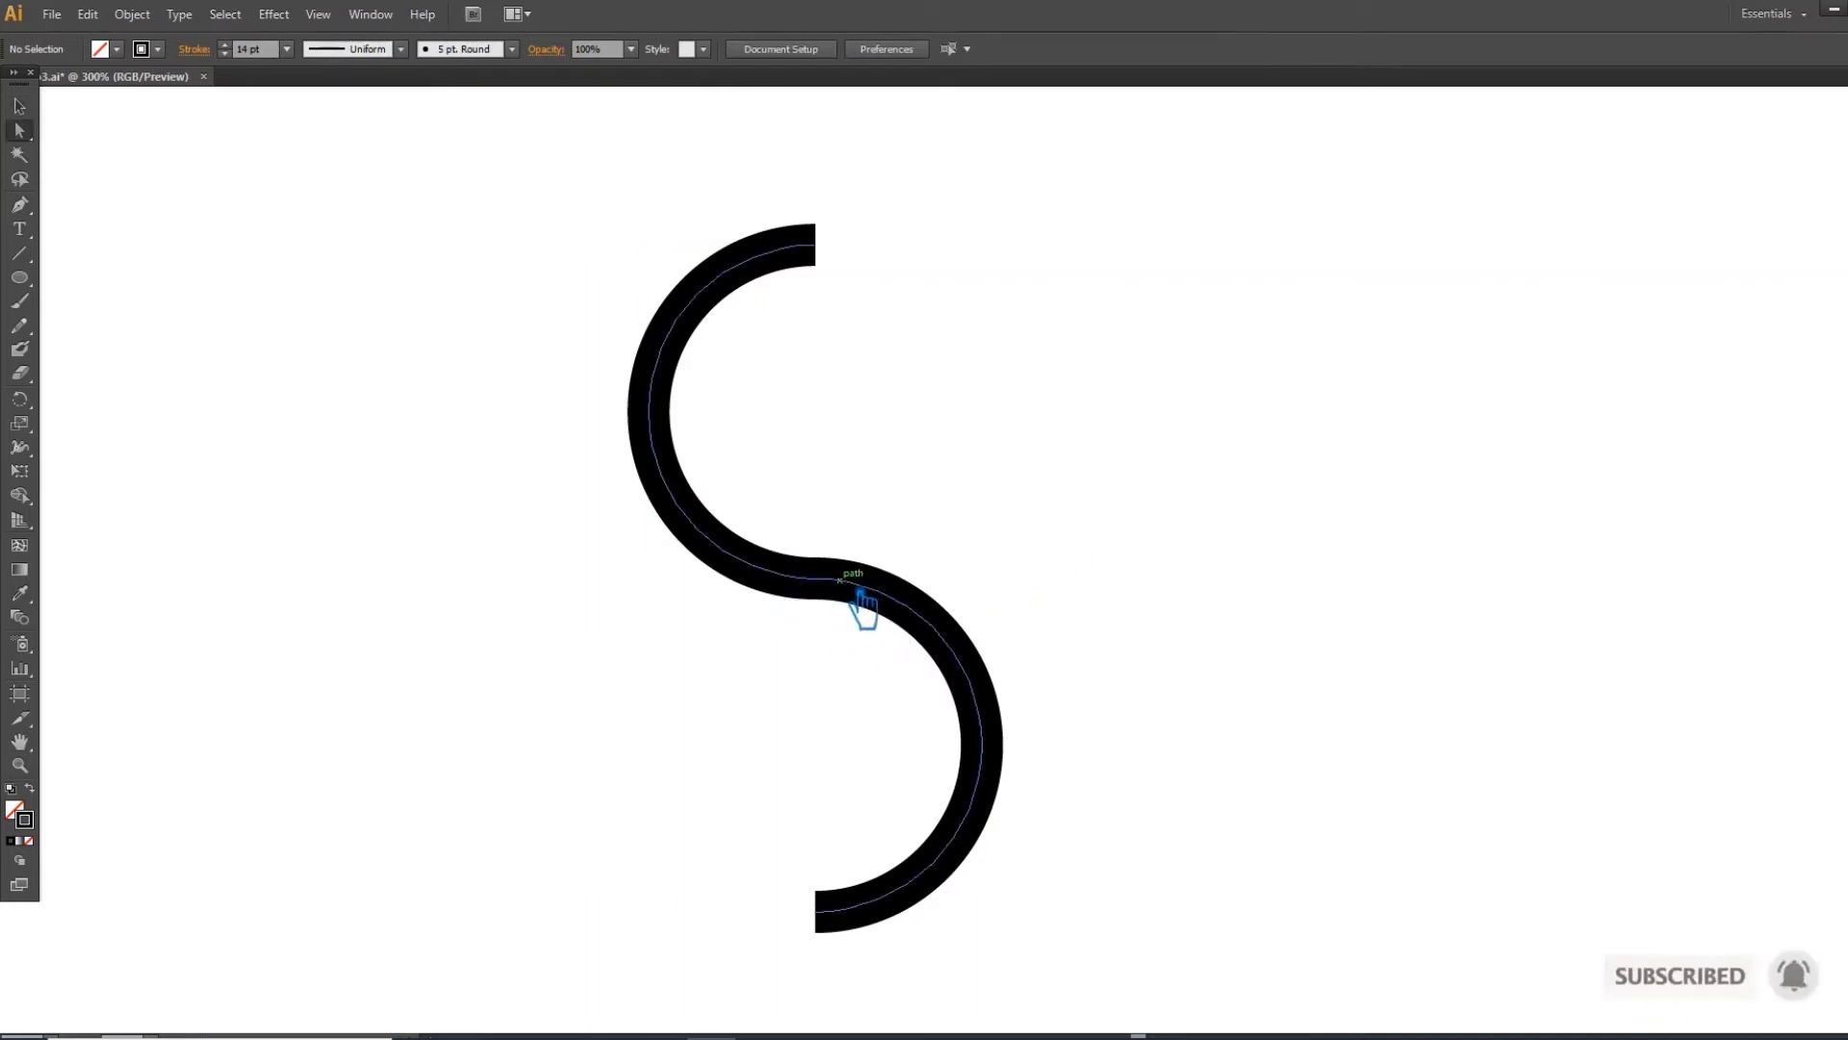
left_click(862, 603)
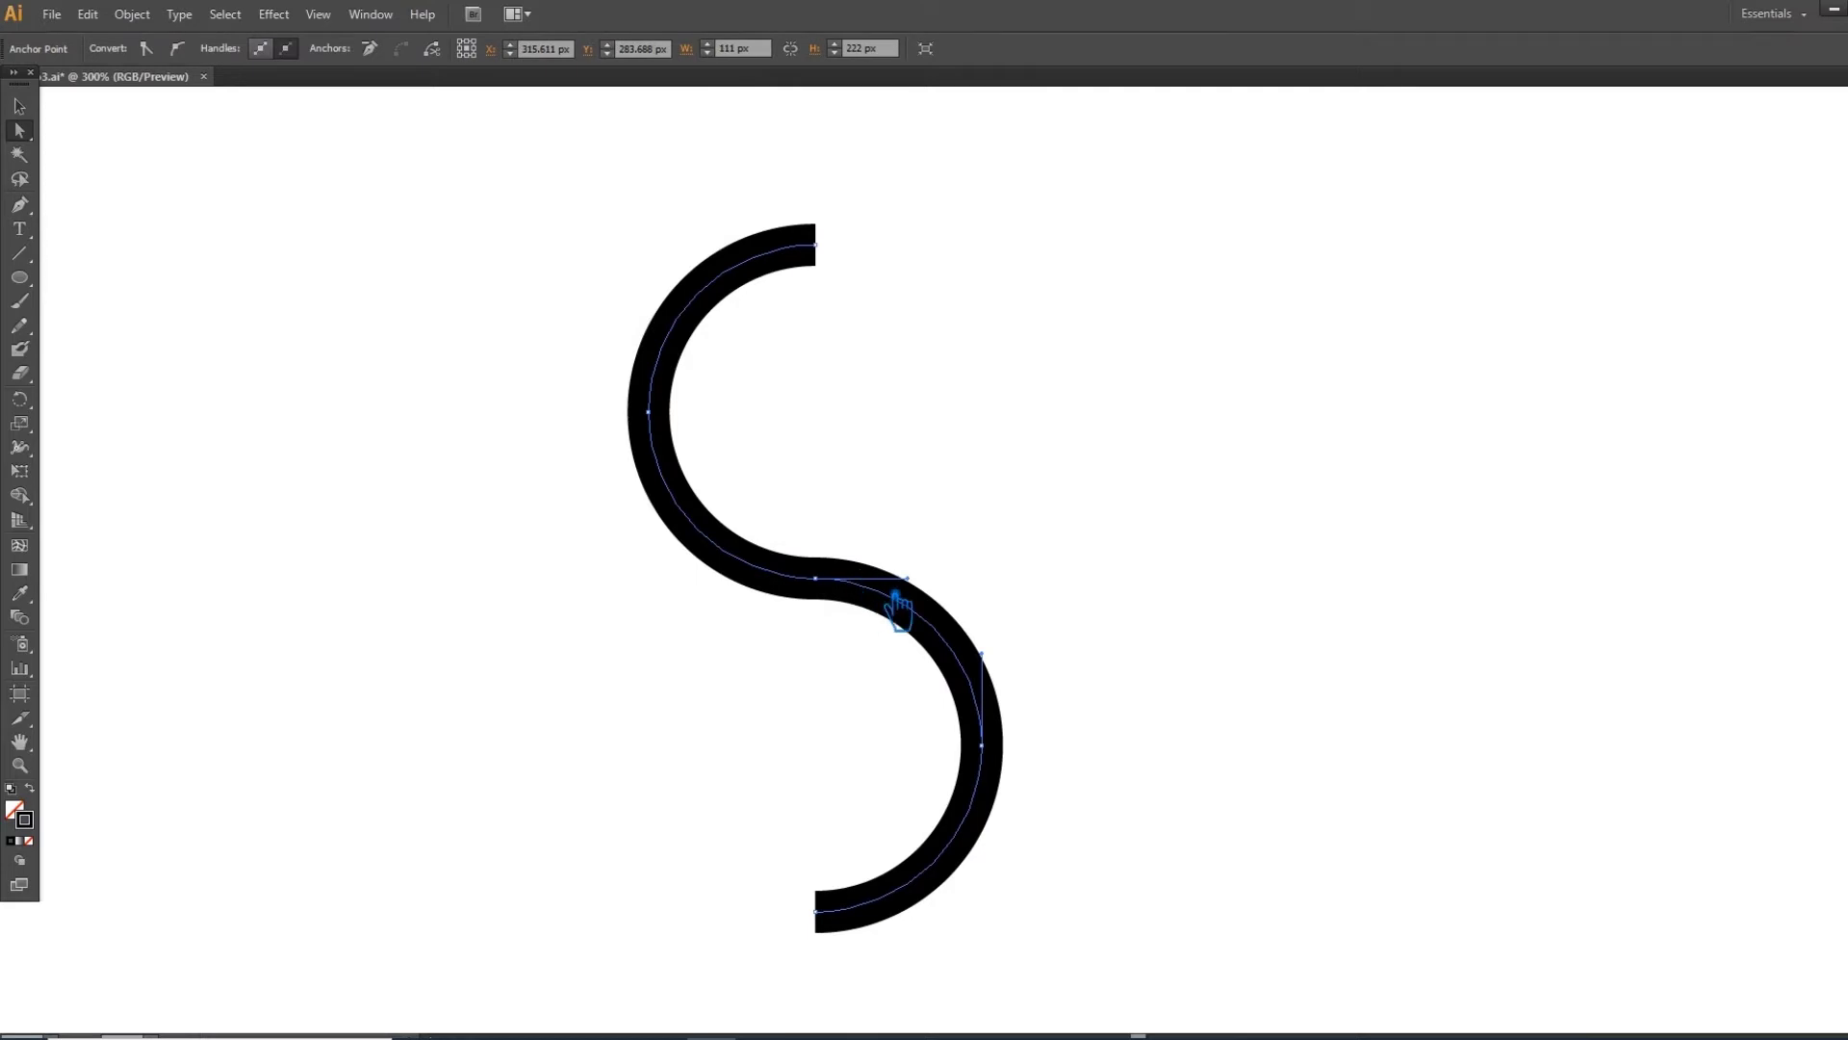
left_click(816, 579)
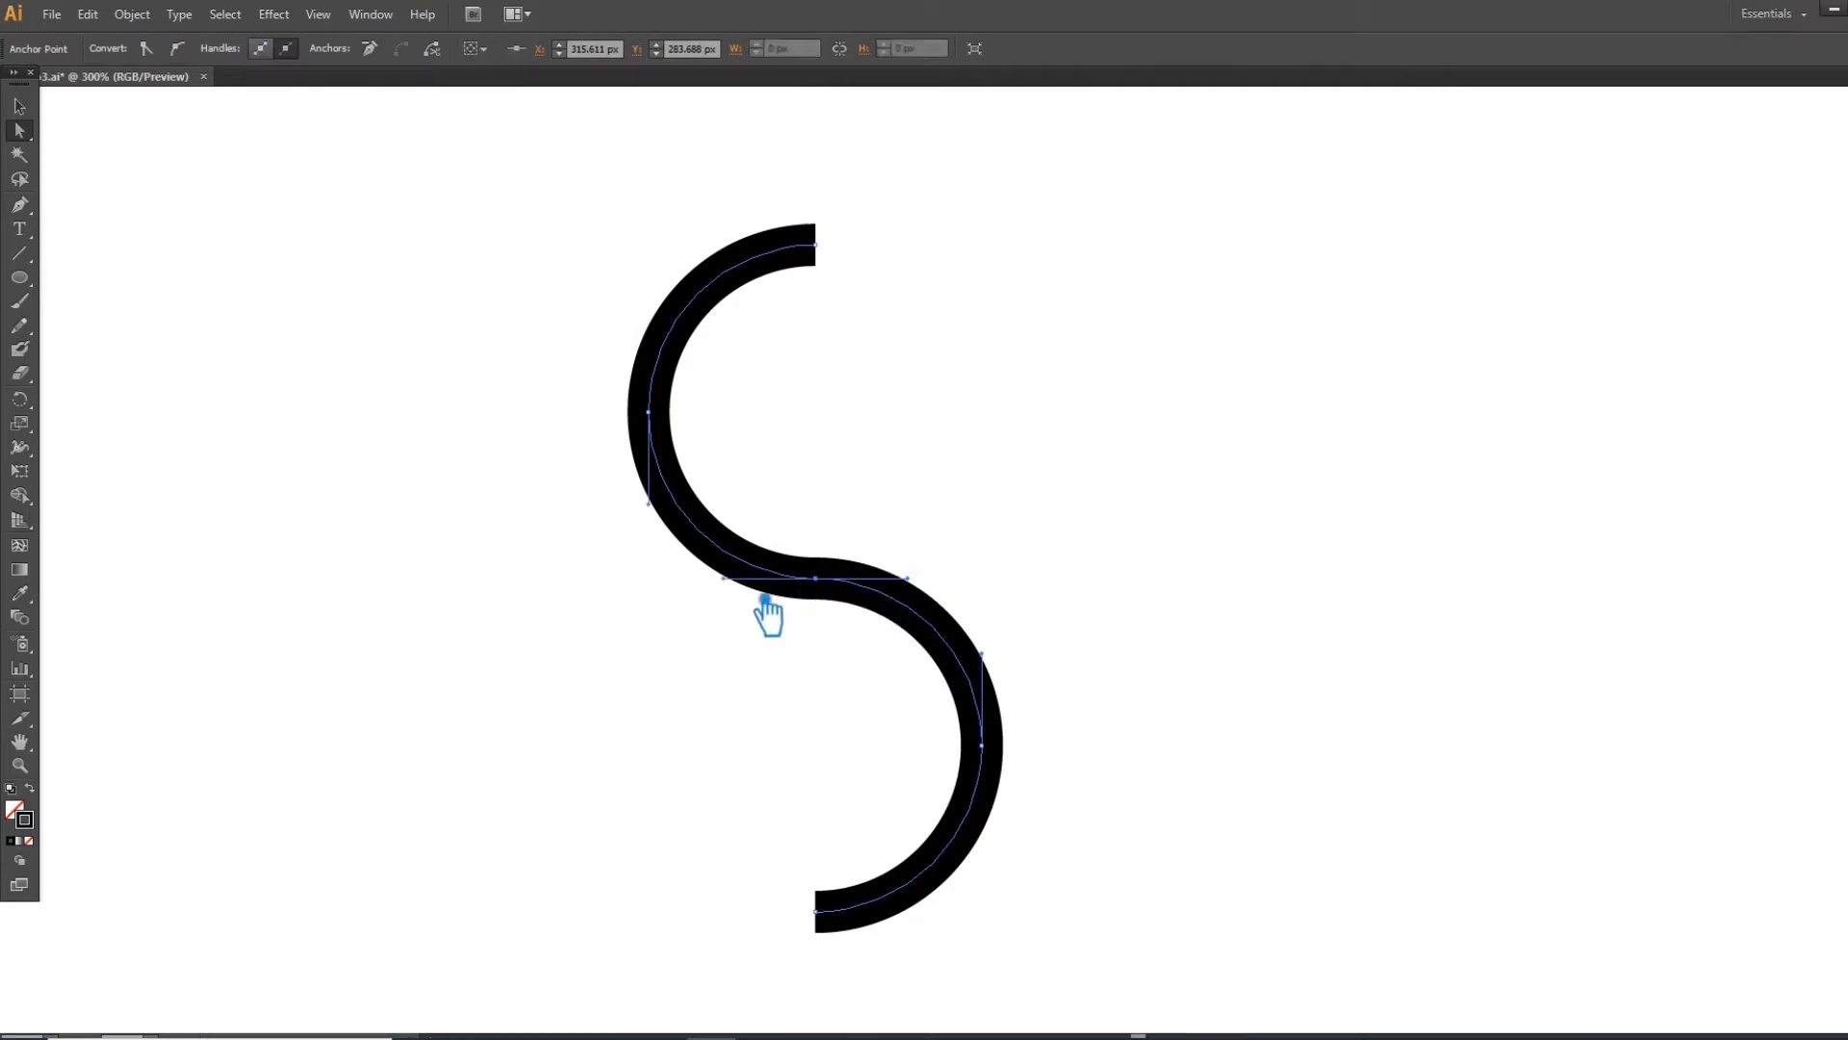
left_click_drag(741, 590, 729, 581)
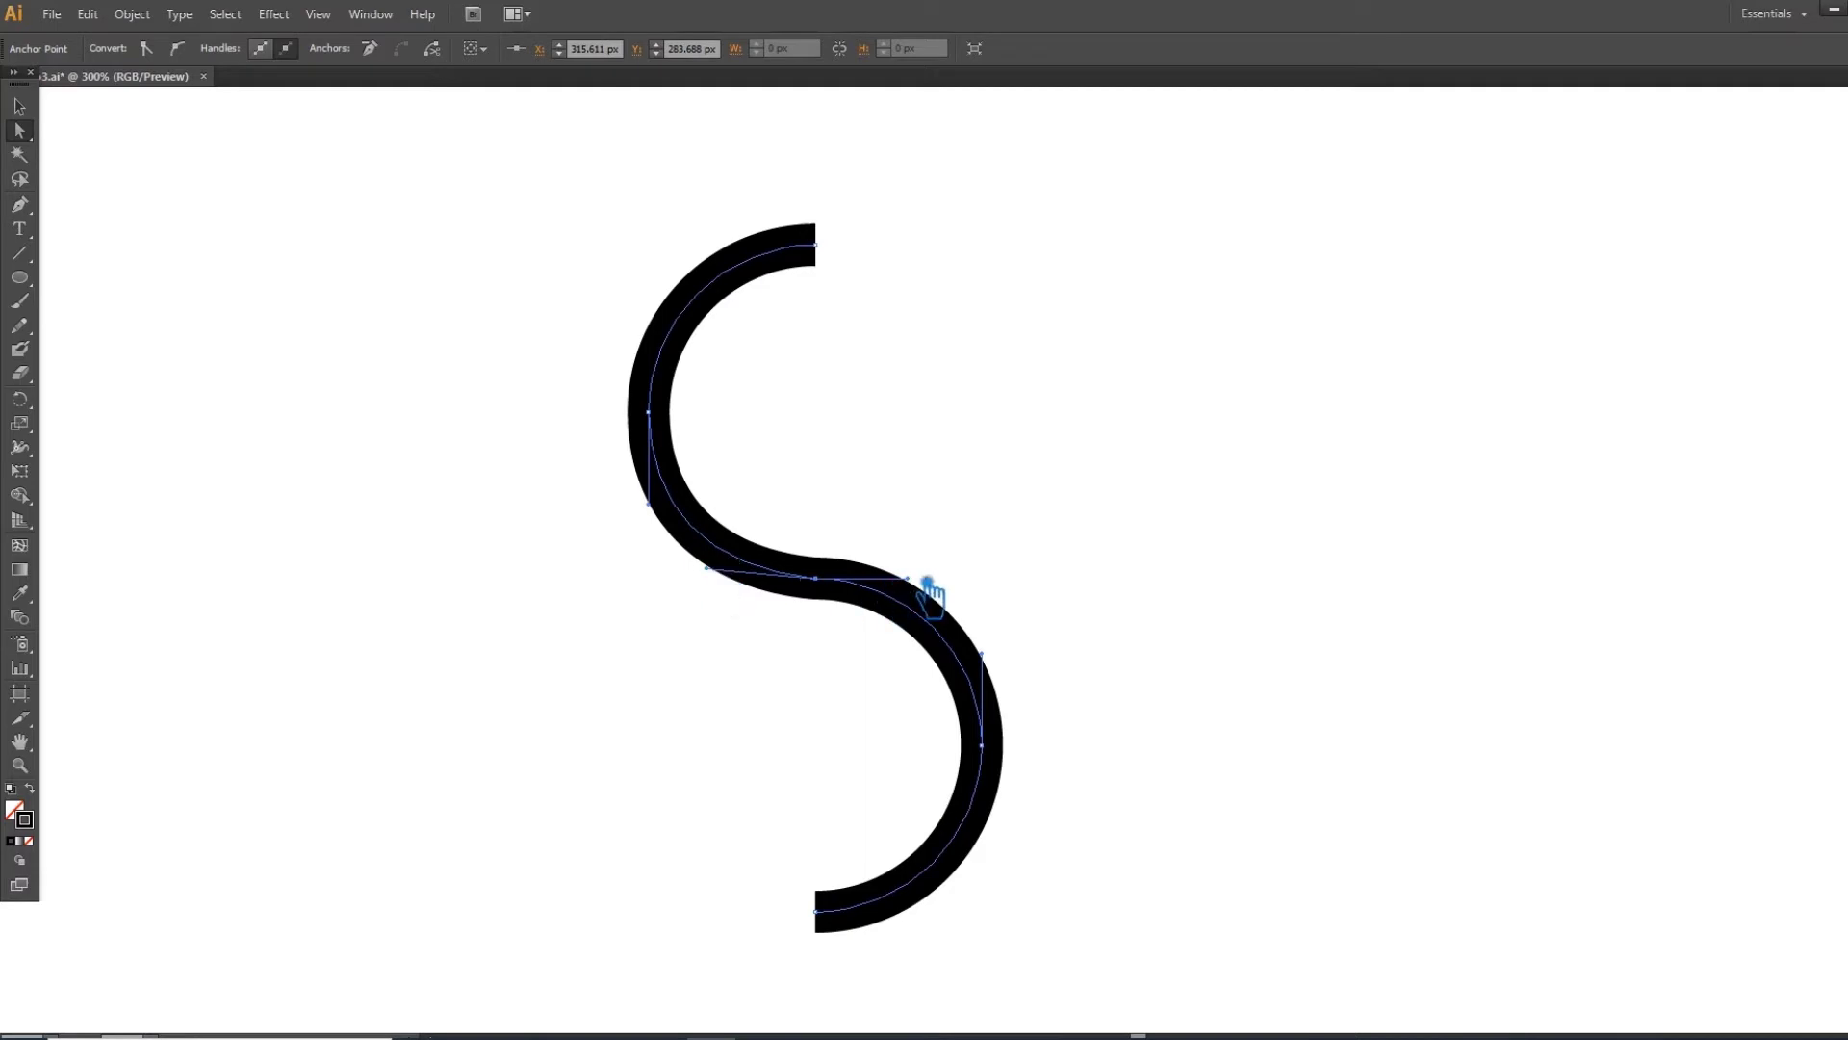
left_click_drag(926, 588, 933, 605)
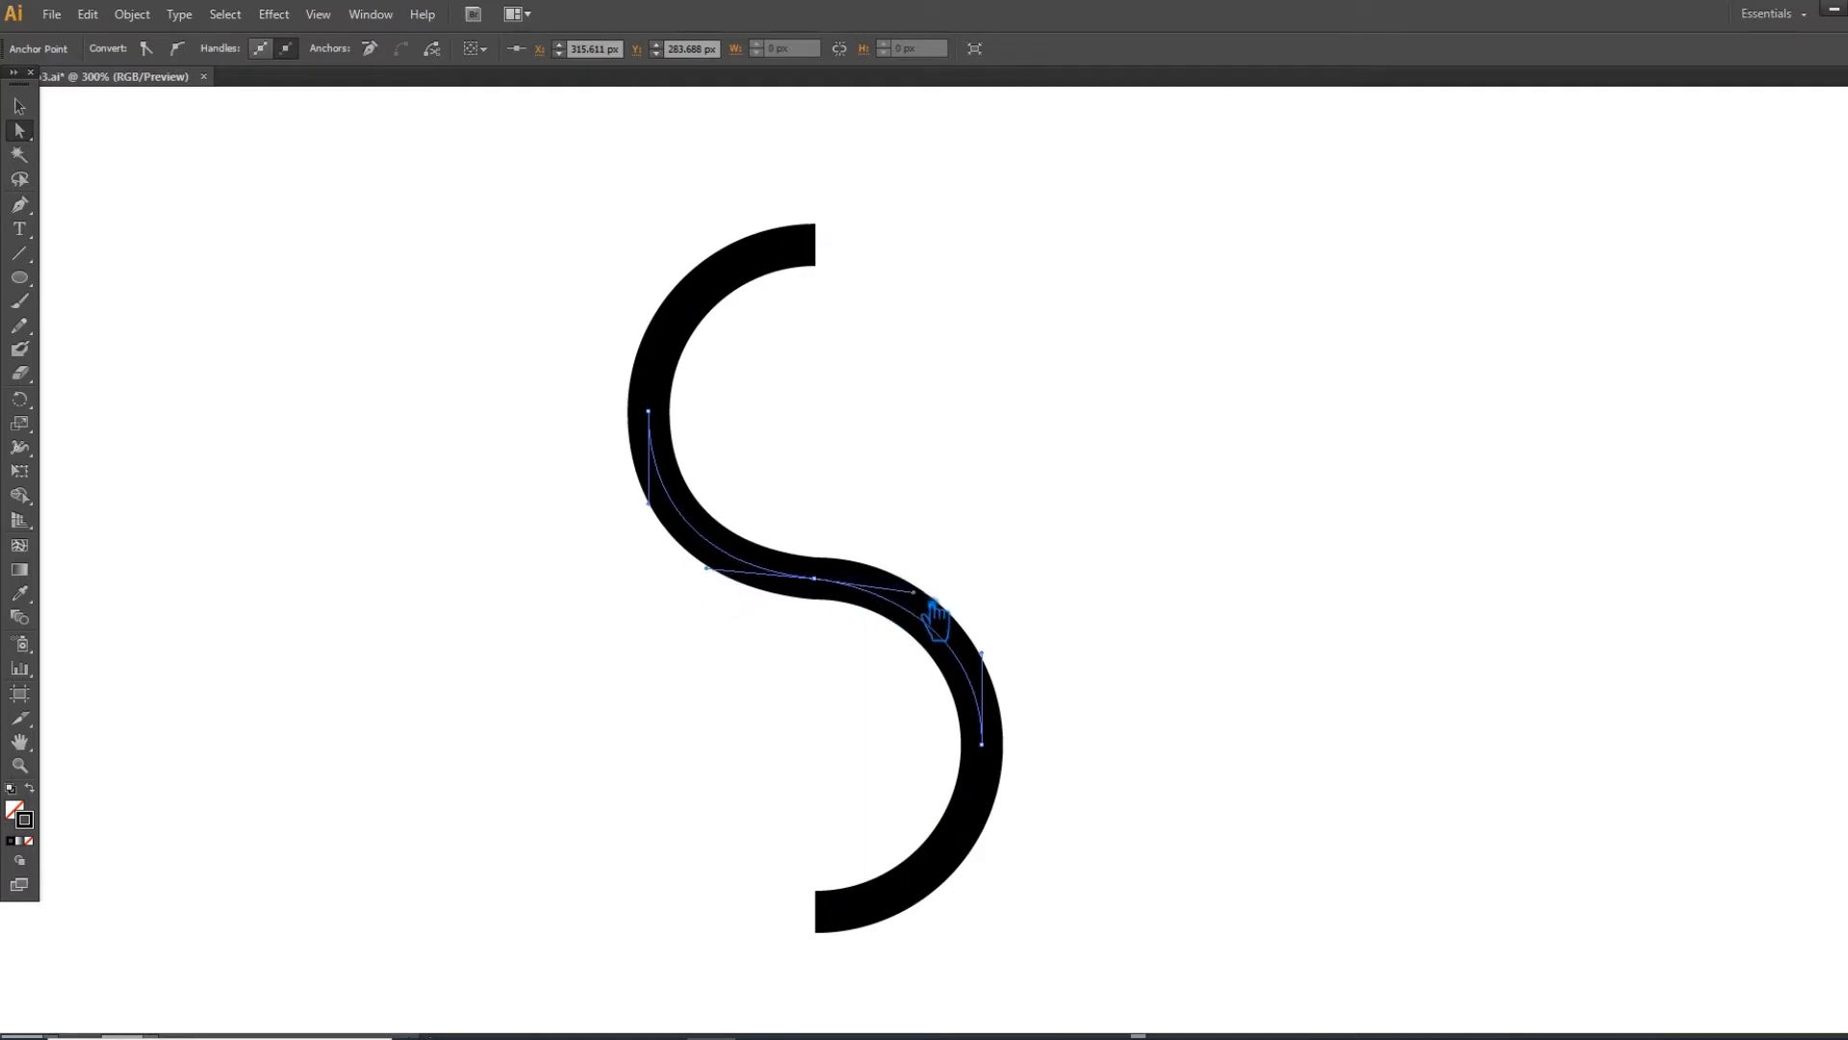
left_click_drag(933, 605, 949, 604)
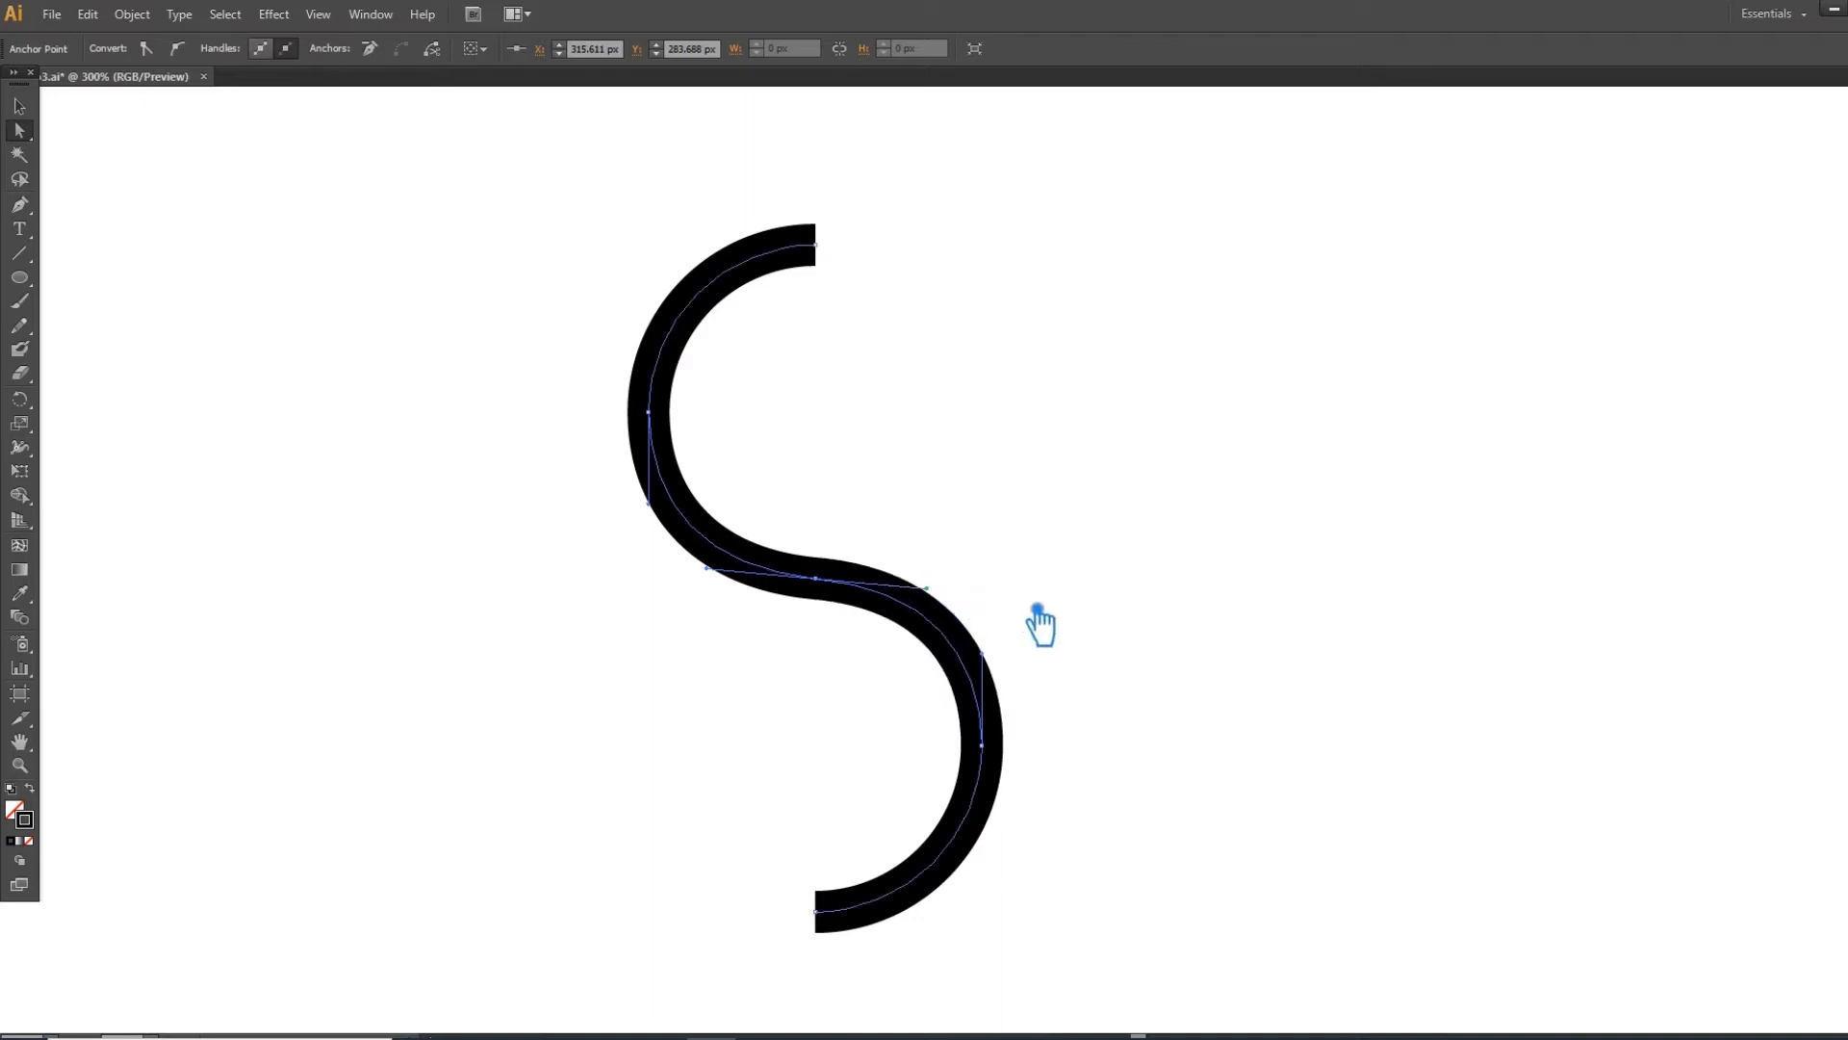
left_click(1072, 614)
- Shorten the upper handle of the lower arc's rightmost anchor and level the centre anchor's right handle
left_click(951, 637)
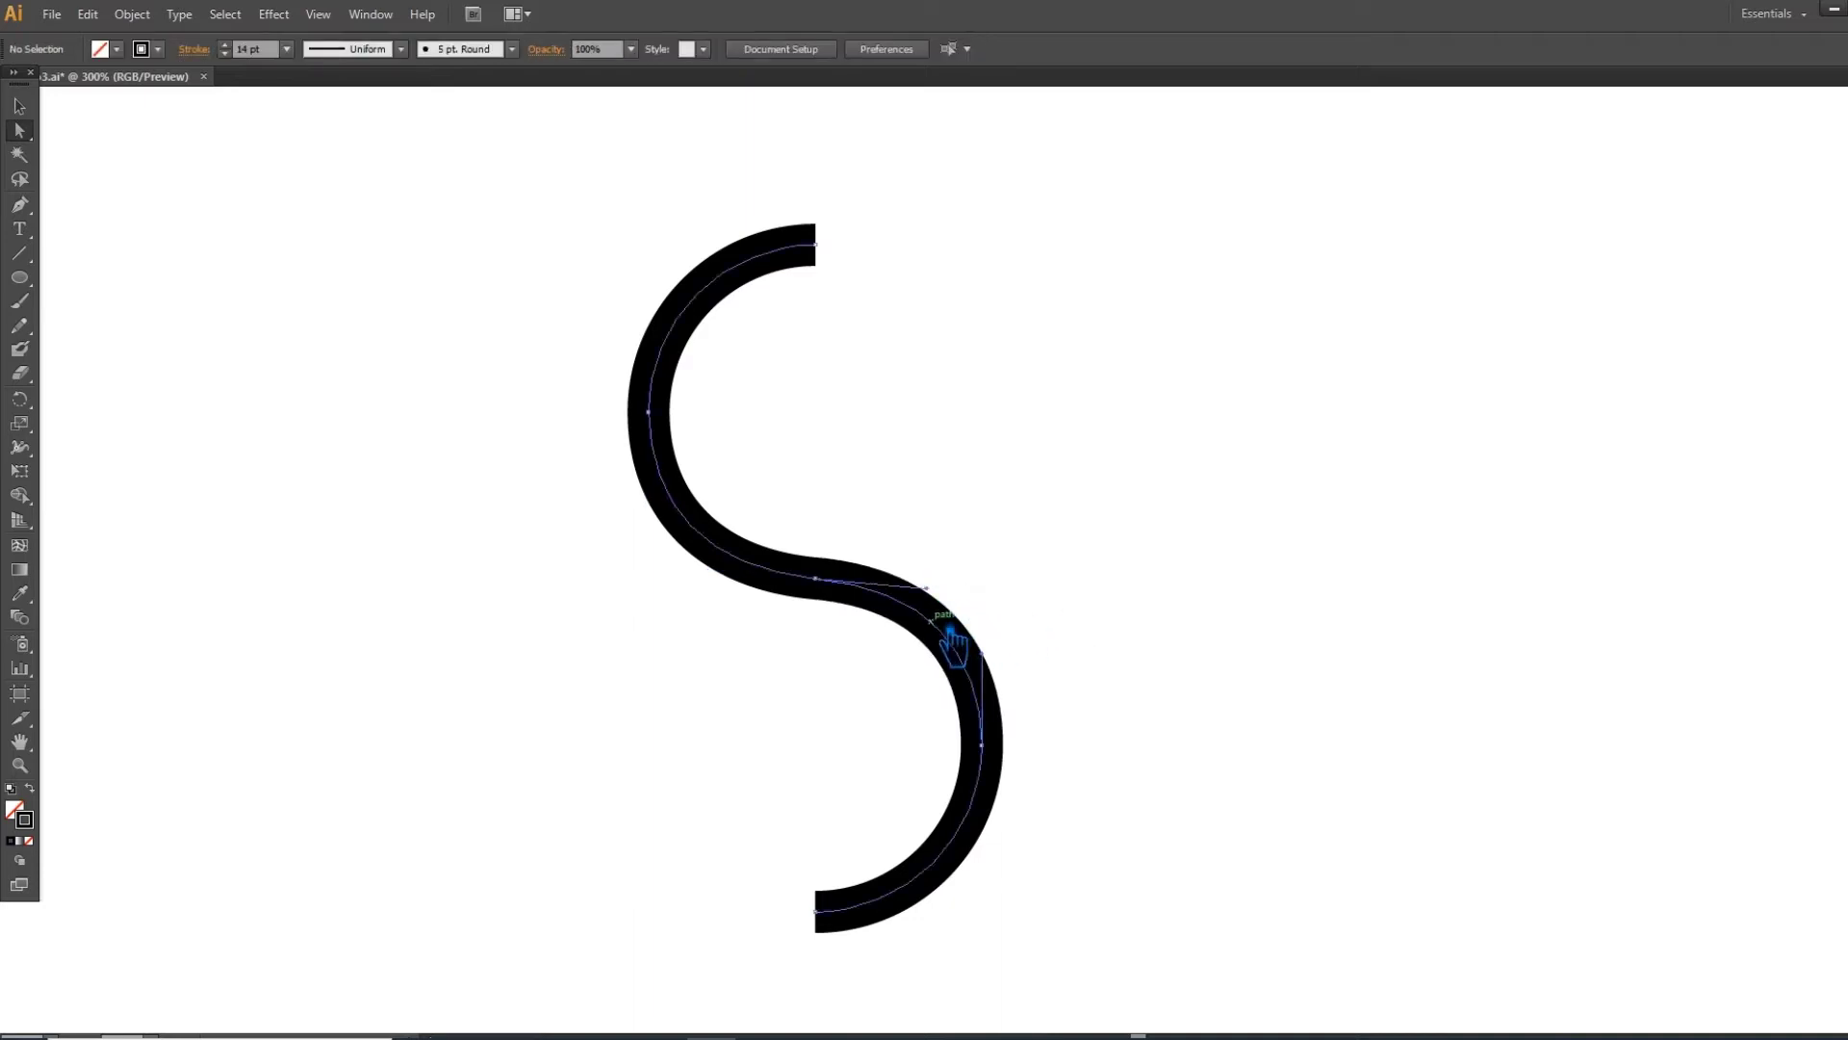
left_click_drag(1001, 664, 1001, 685)
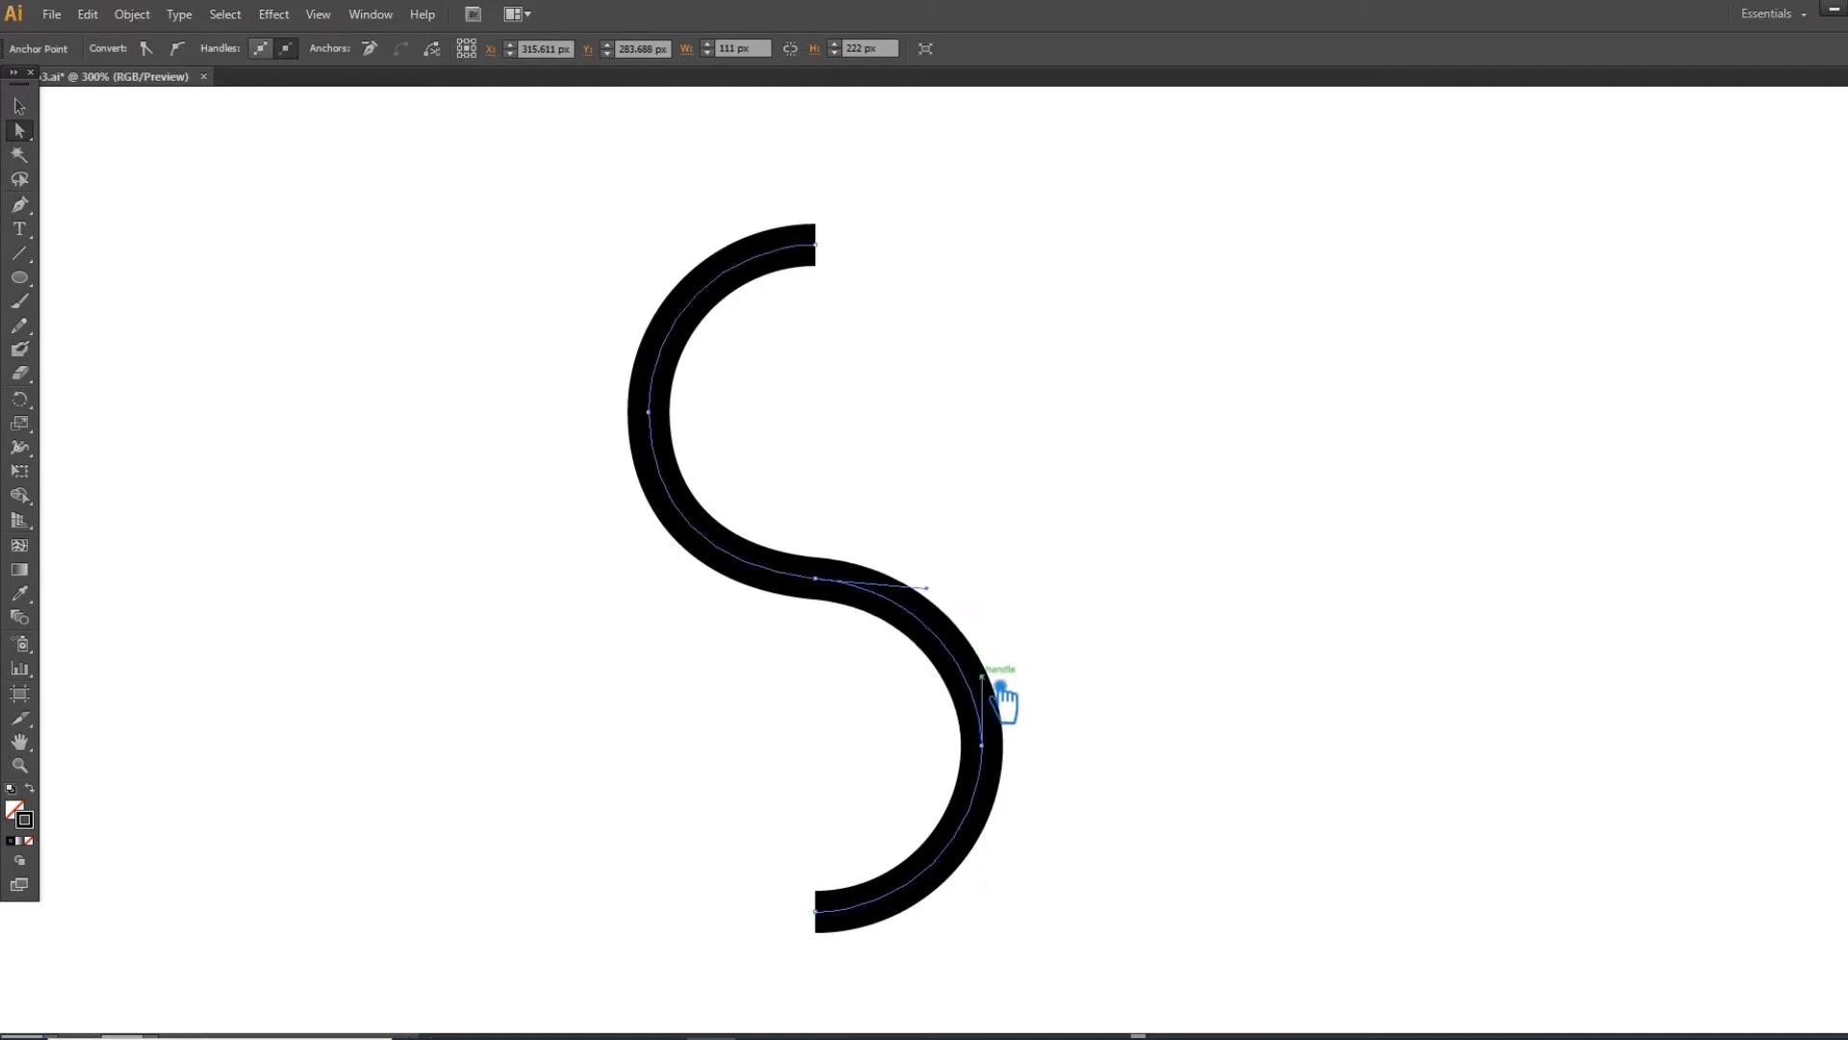
mouse_move(947, 599)
left_mouse_down()
mouse_move(977, 598)
mouse_move(944, 593)
left_mouse_up()
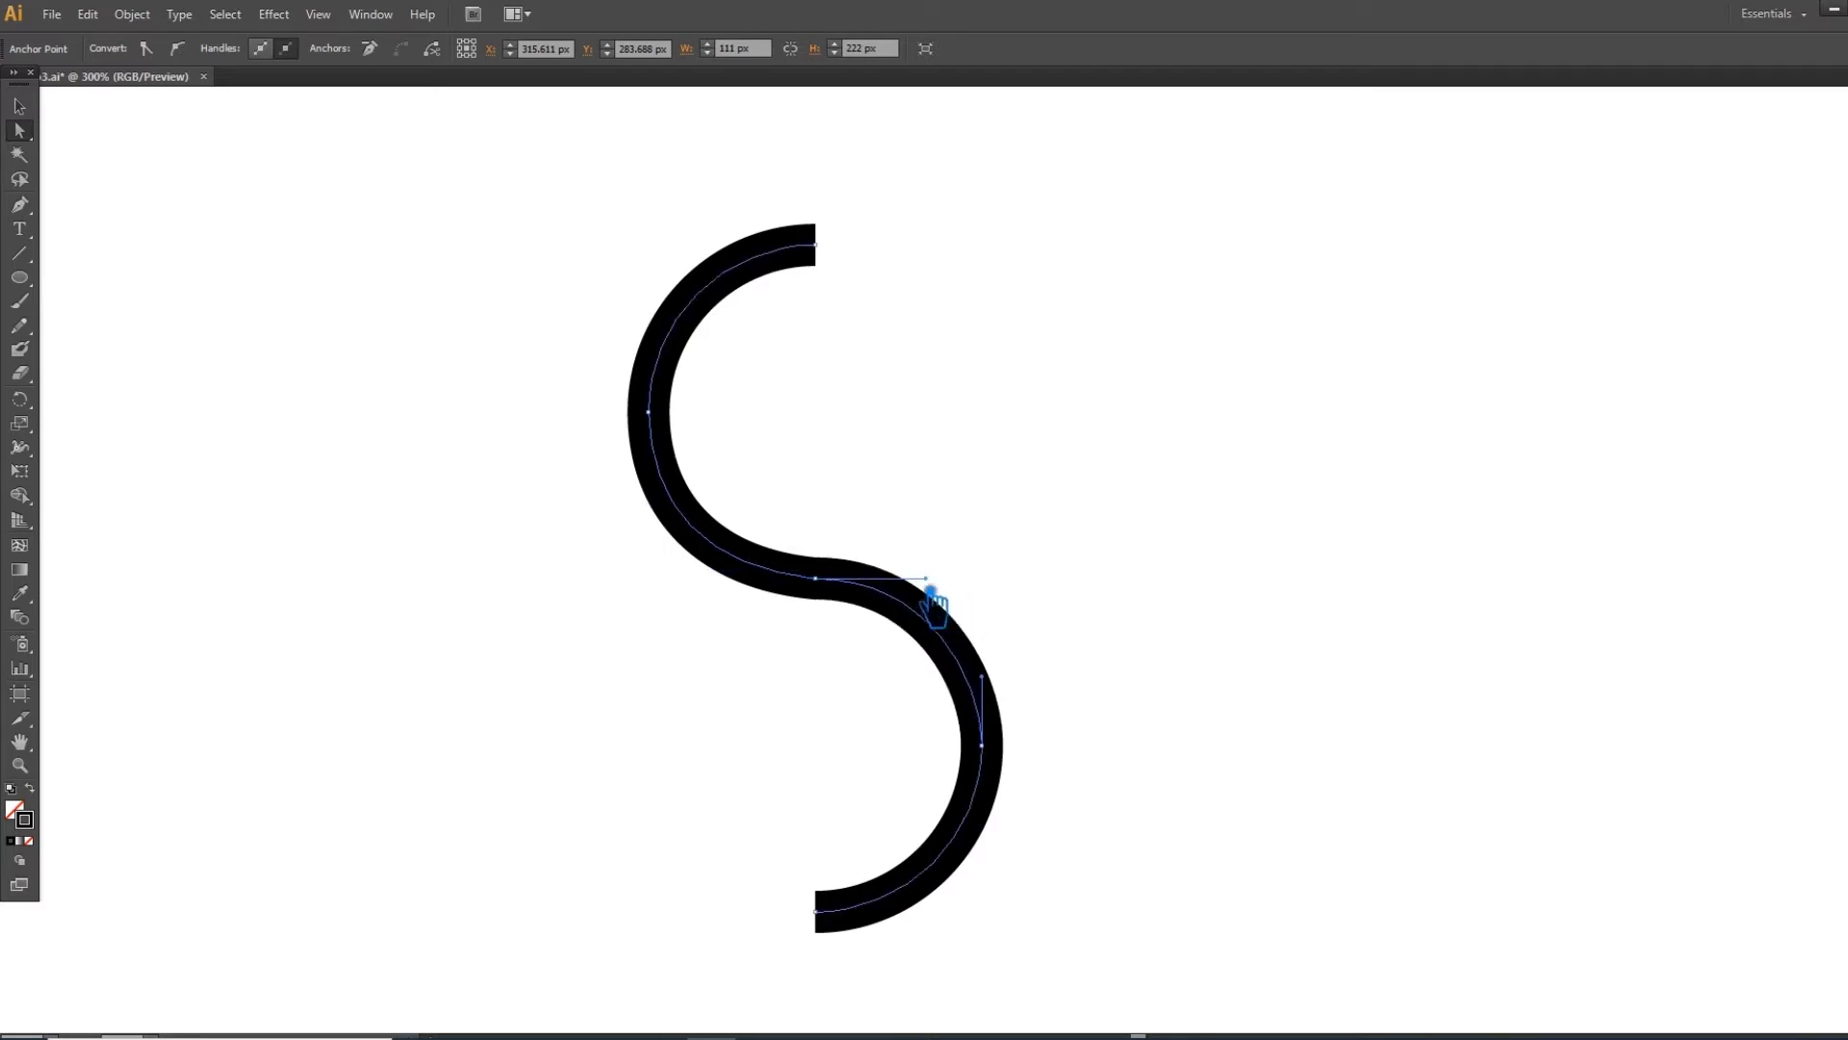
- Level the centre anchor's left handle so it lies horizontally in line with the right one
left_click(717, 583)
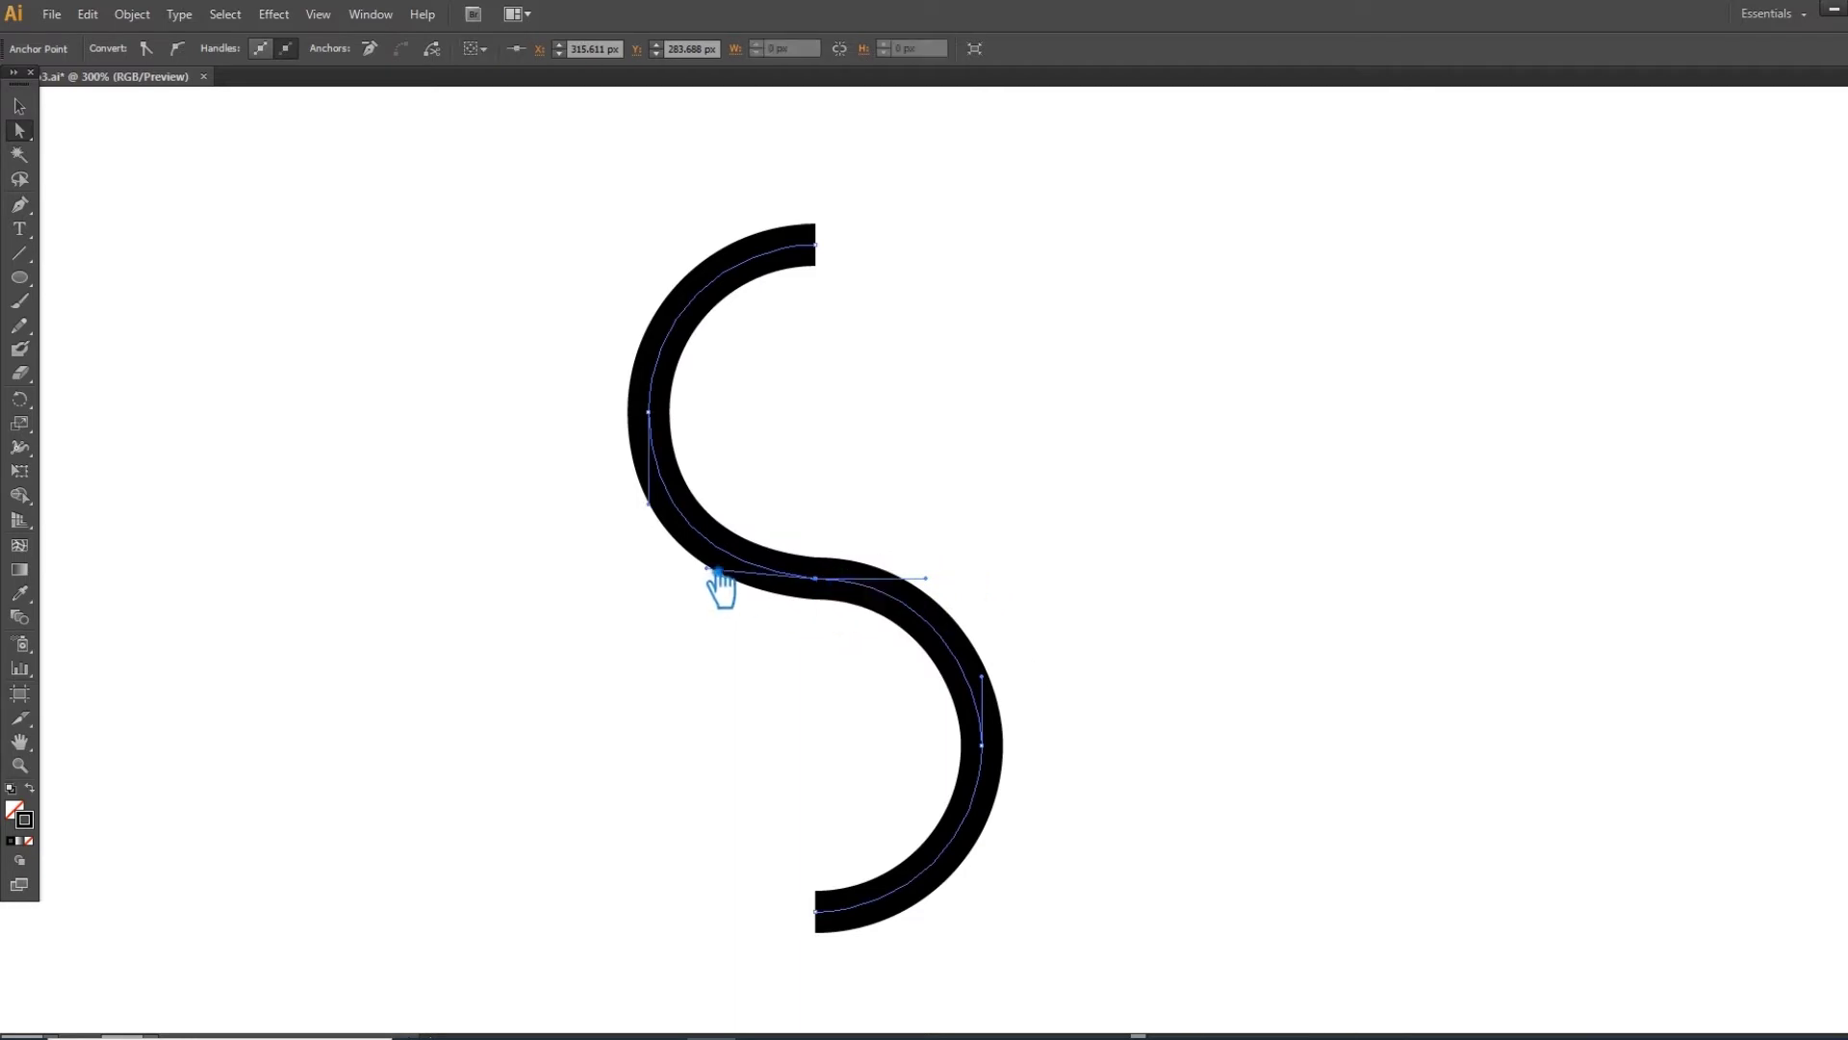
left_click_drag(722, 577, 735, 583)
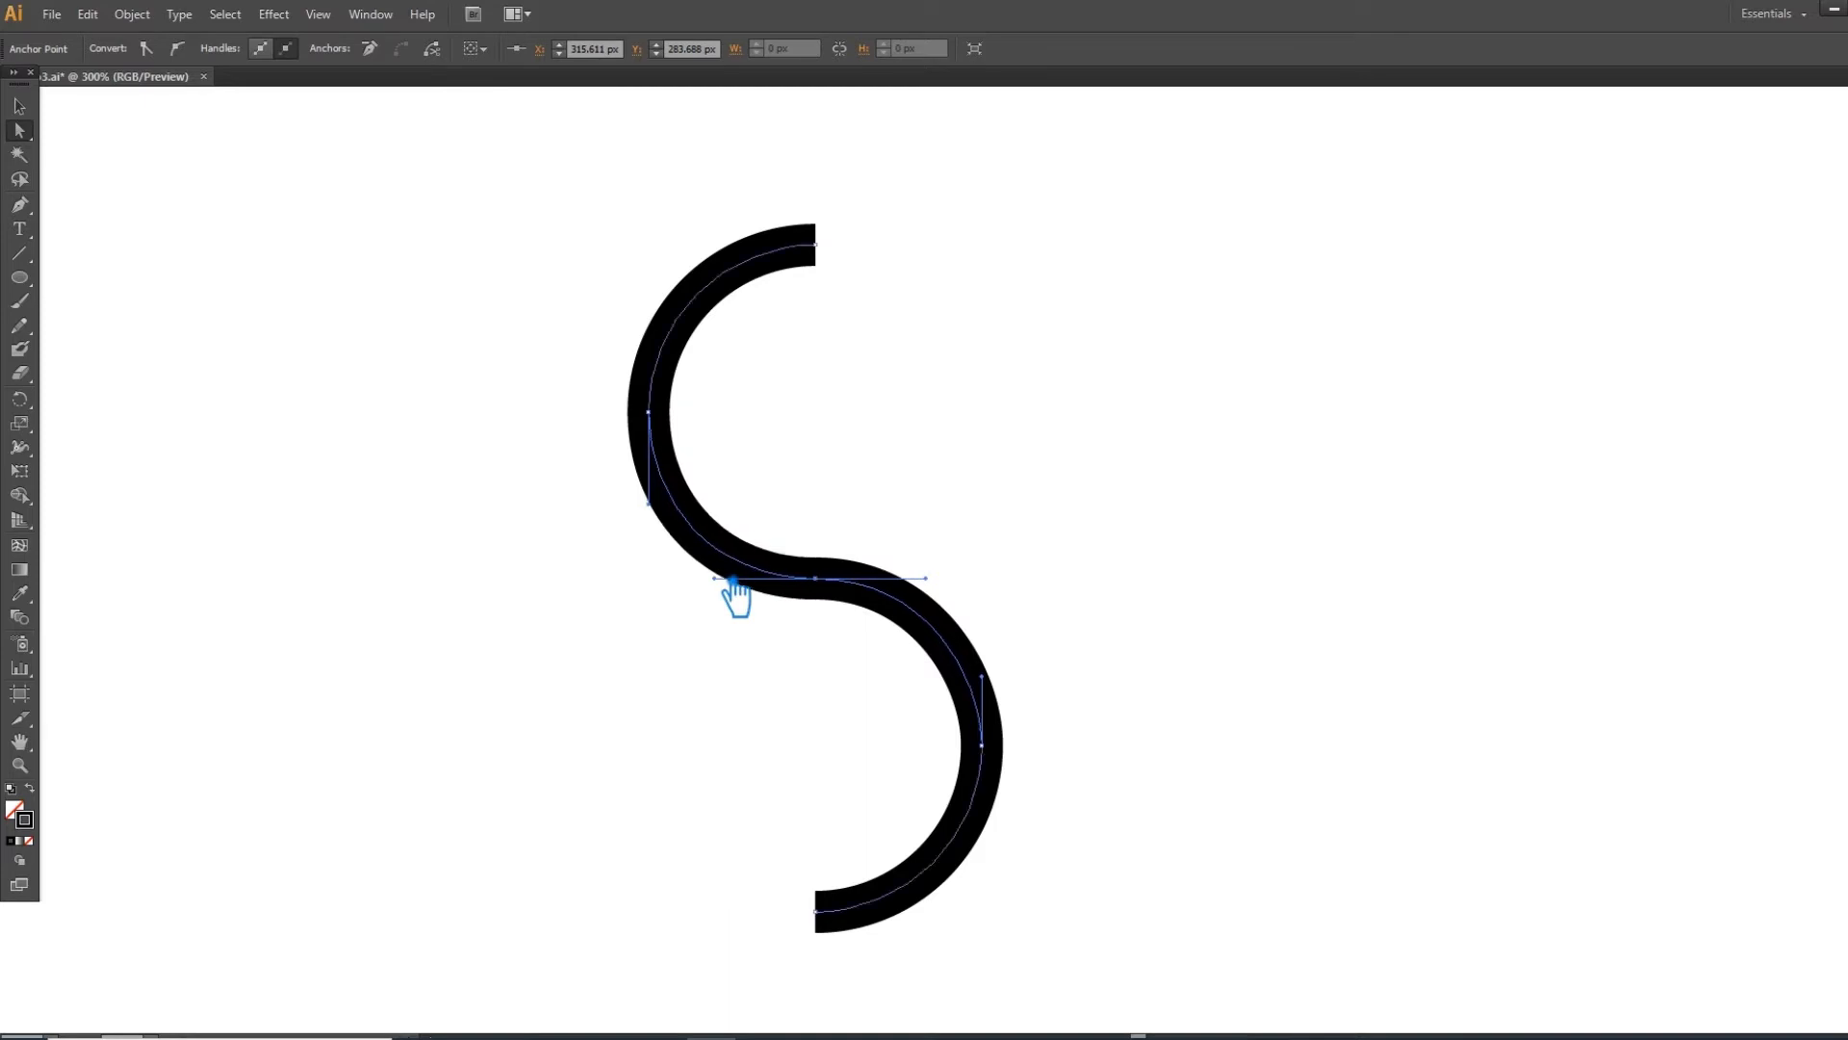
left_click(911, 495)
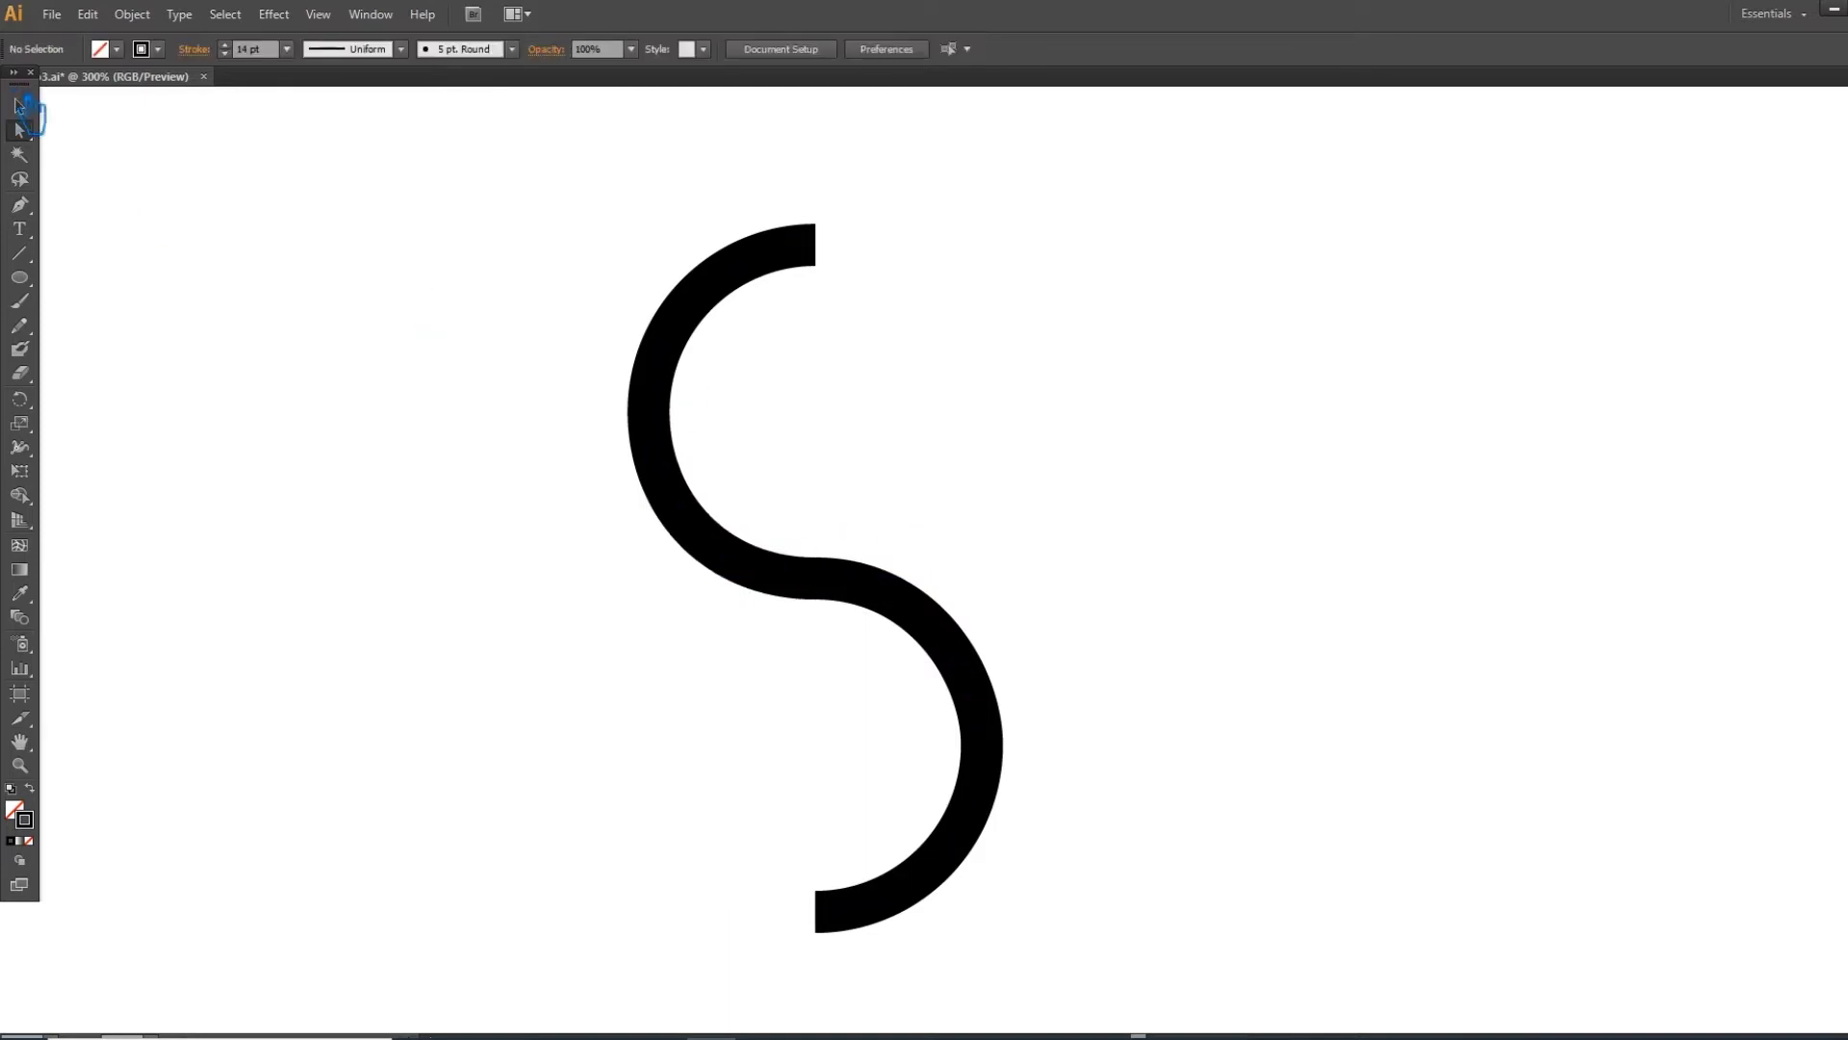
- Shorten the lower handle of the upper arc's leftmost anchor to match the lower curve, and deselect the path
left_click(814, 581)
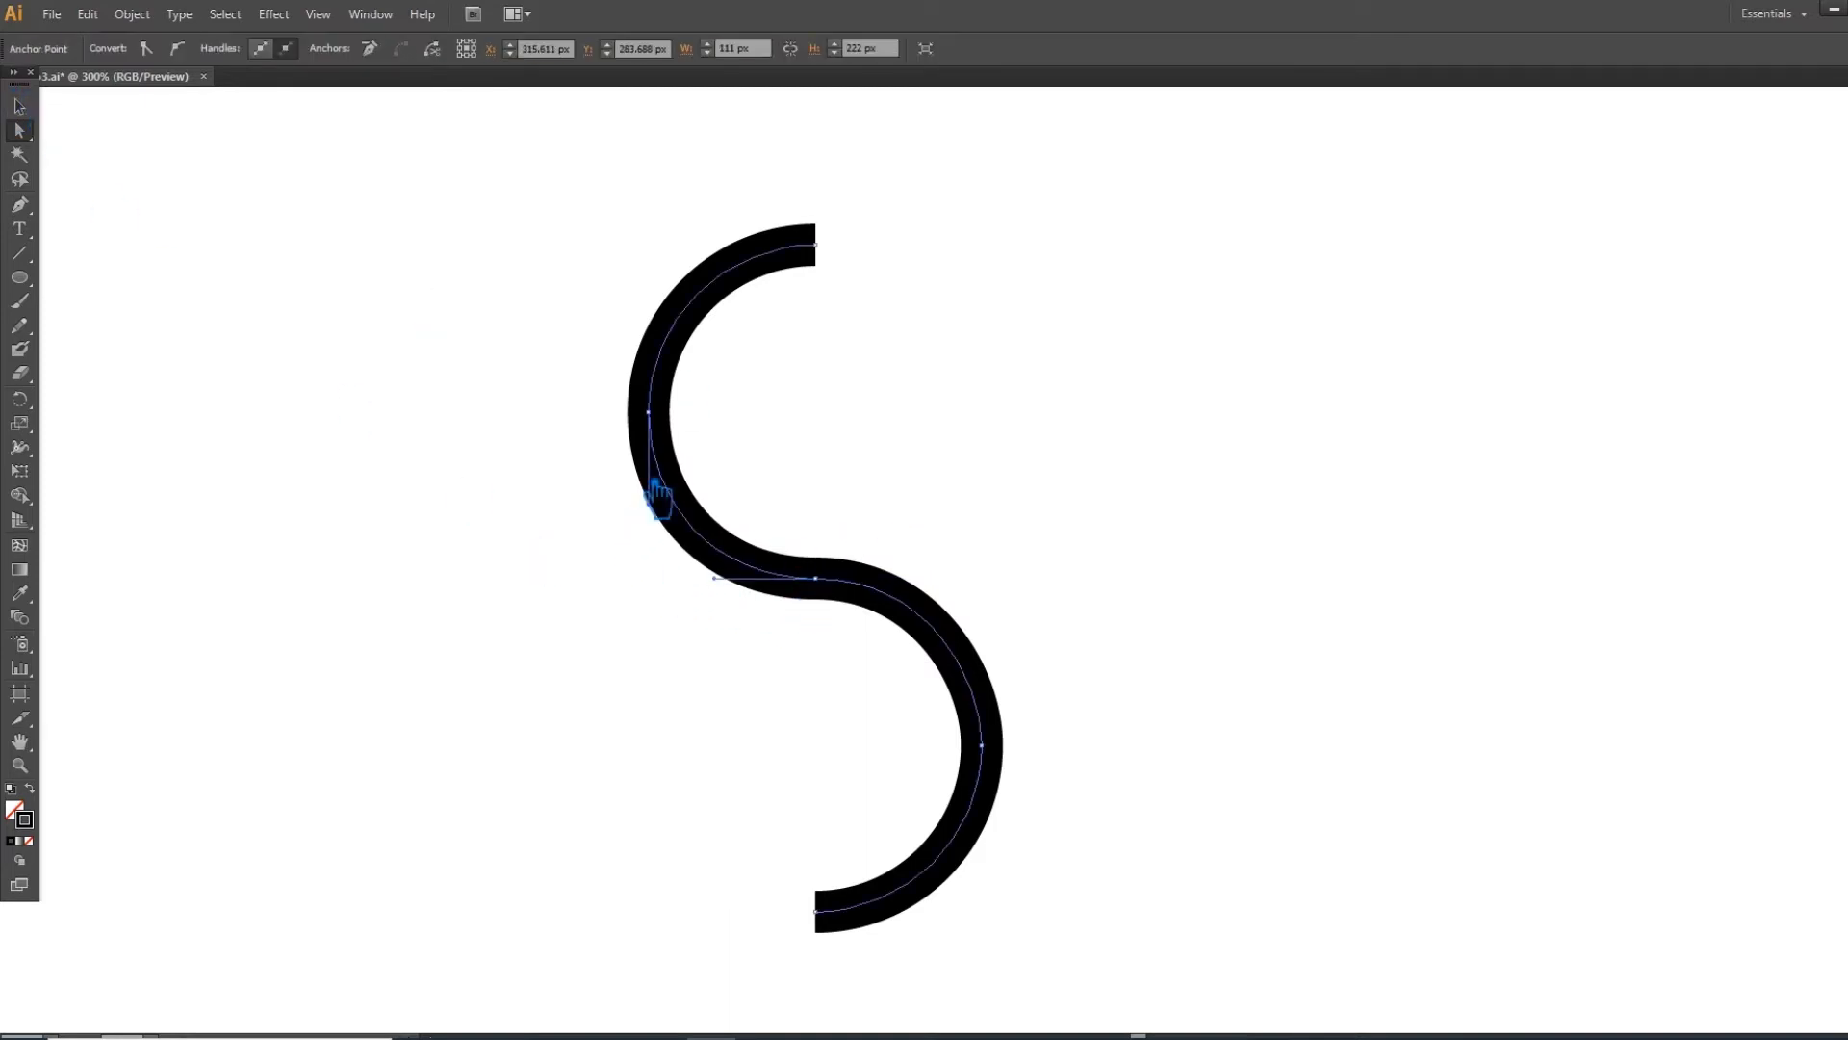
left_click_drag(667, 516, 667, 495)
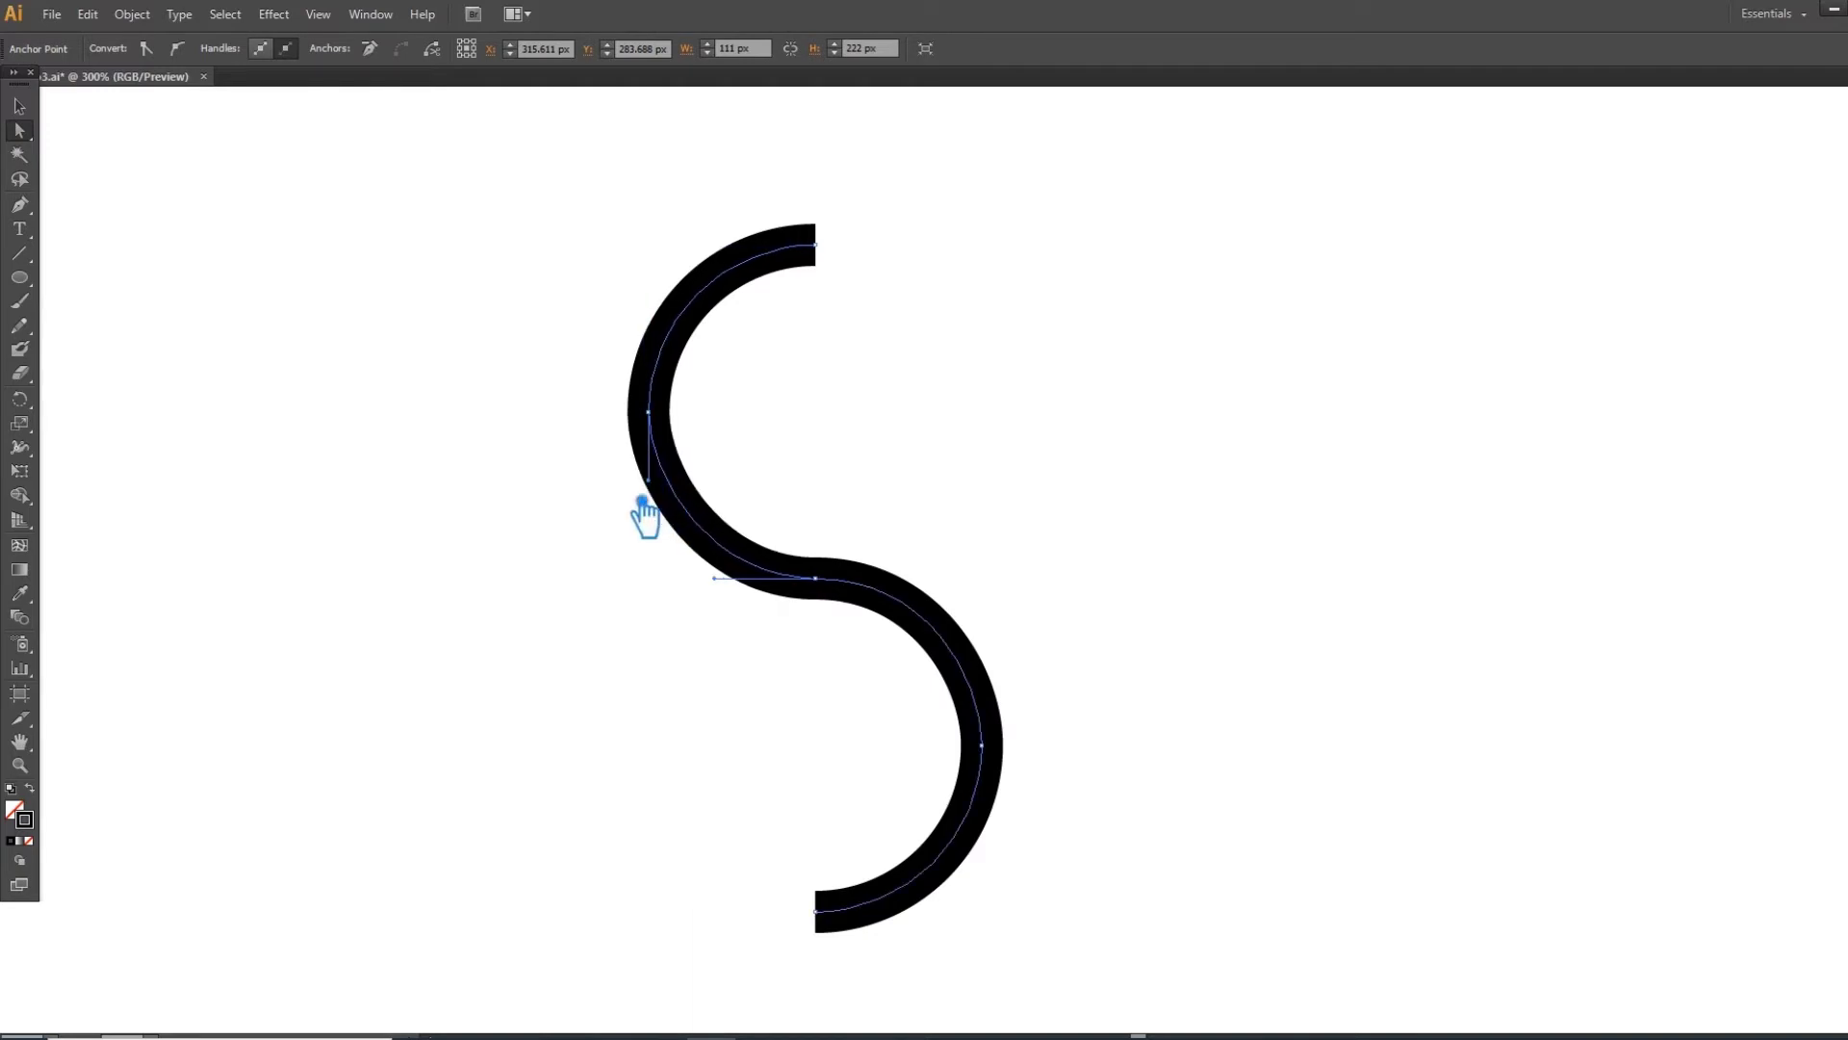
left_click(20, 106)
left_click(249, 328)
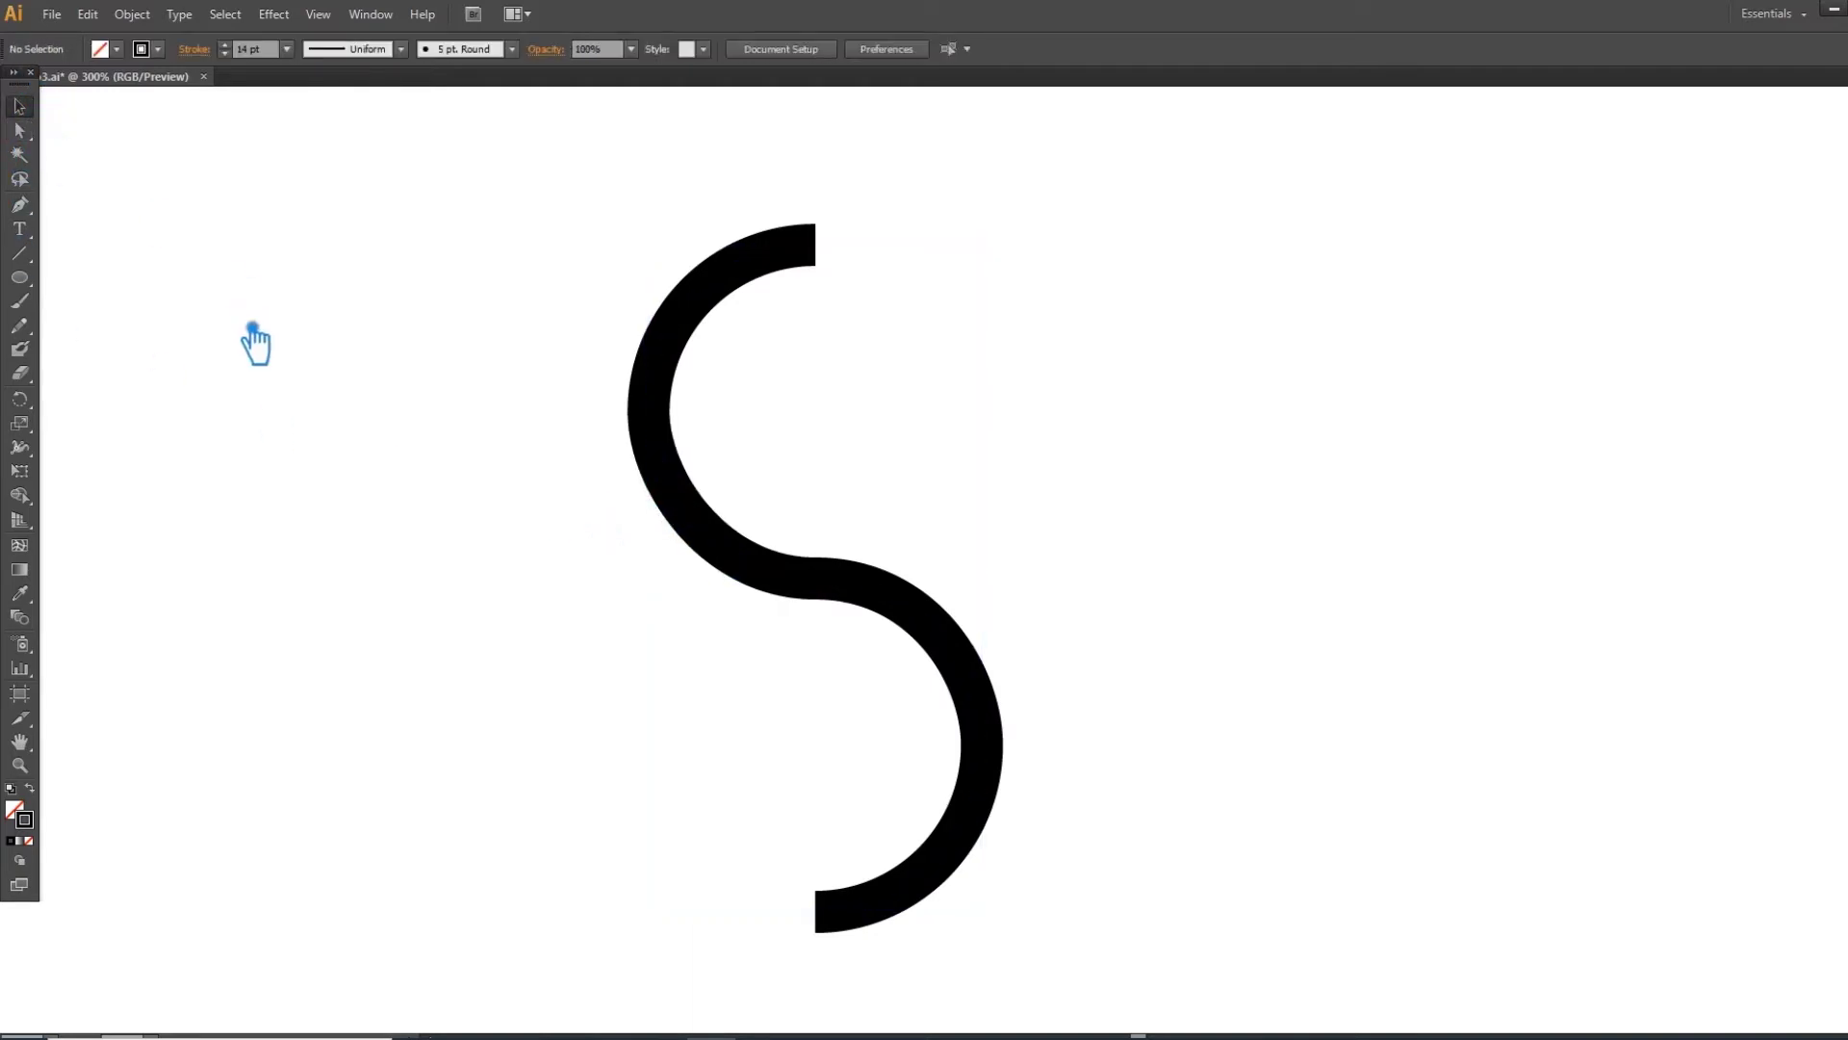
- Apply the tapered width profile to the S path and set its stroke weight to 40 pt
left_click(876, 605)
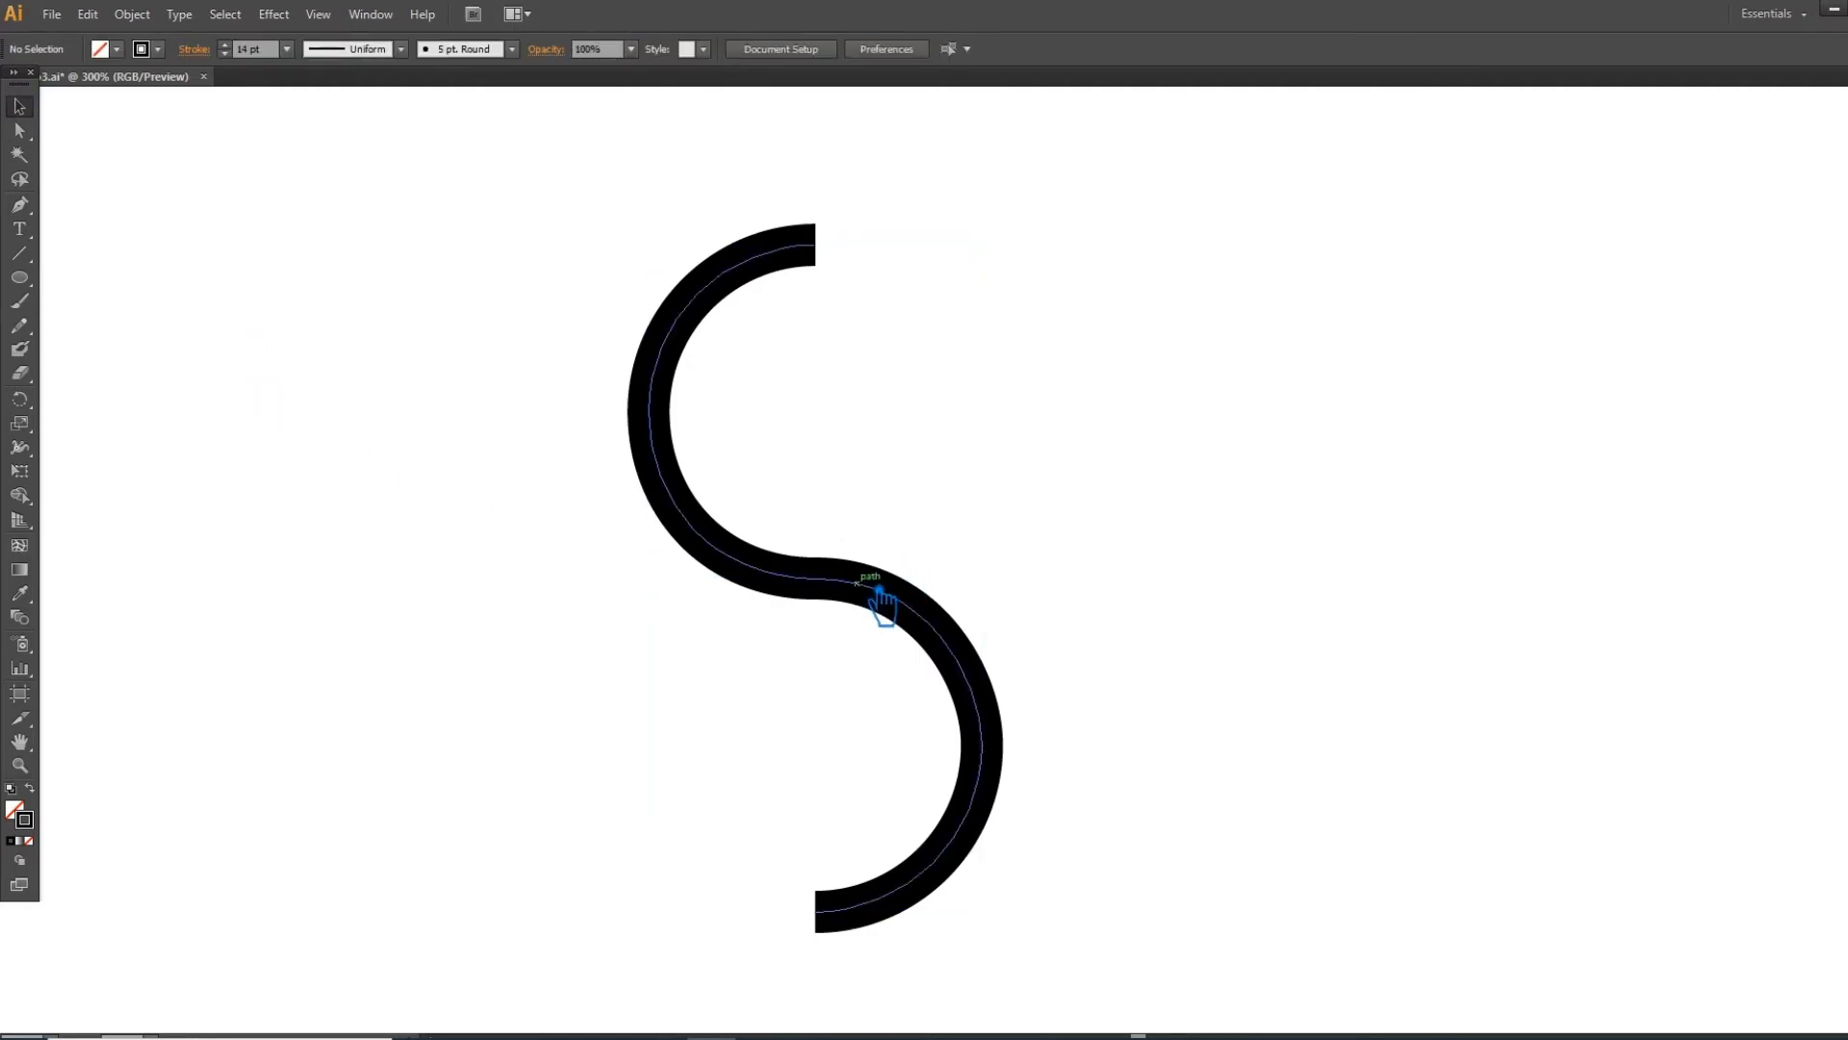
left_click(419, 51)
left_click(355, 122)
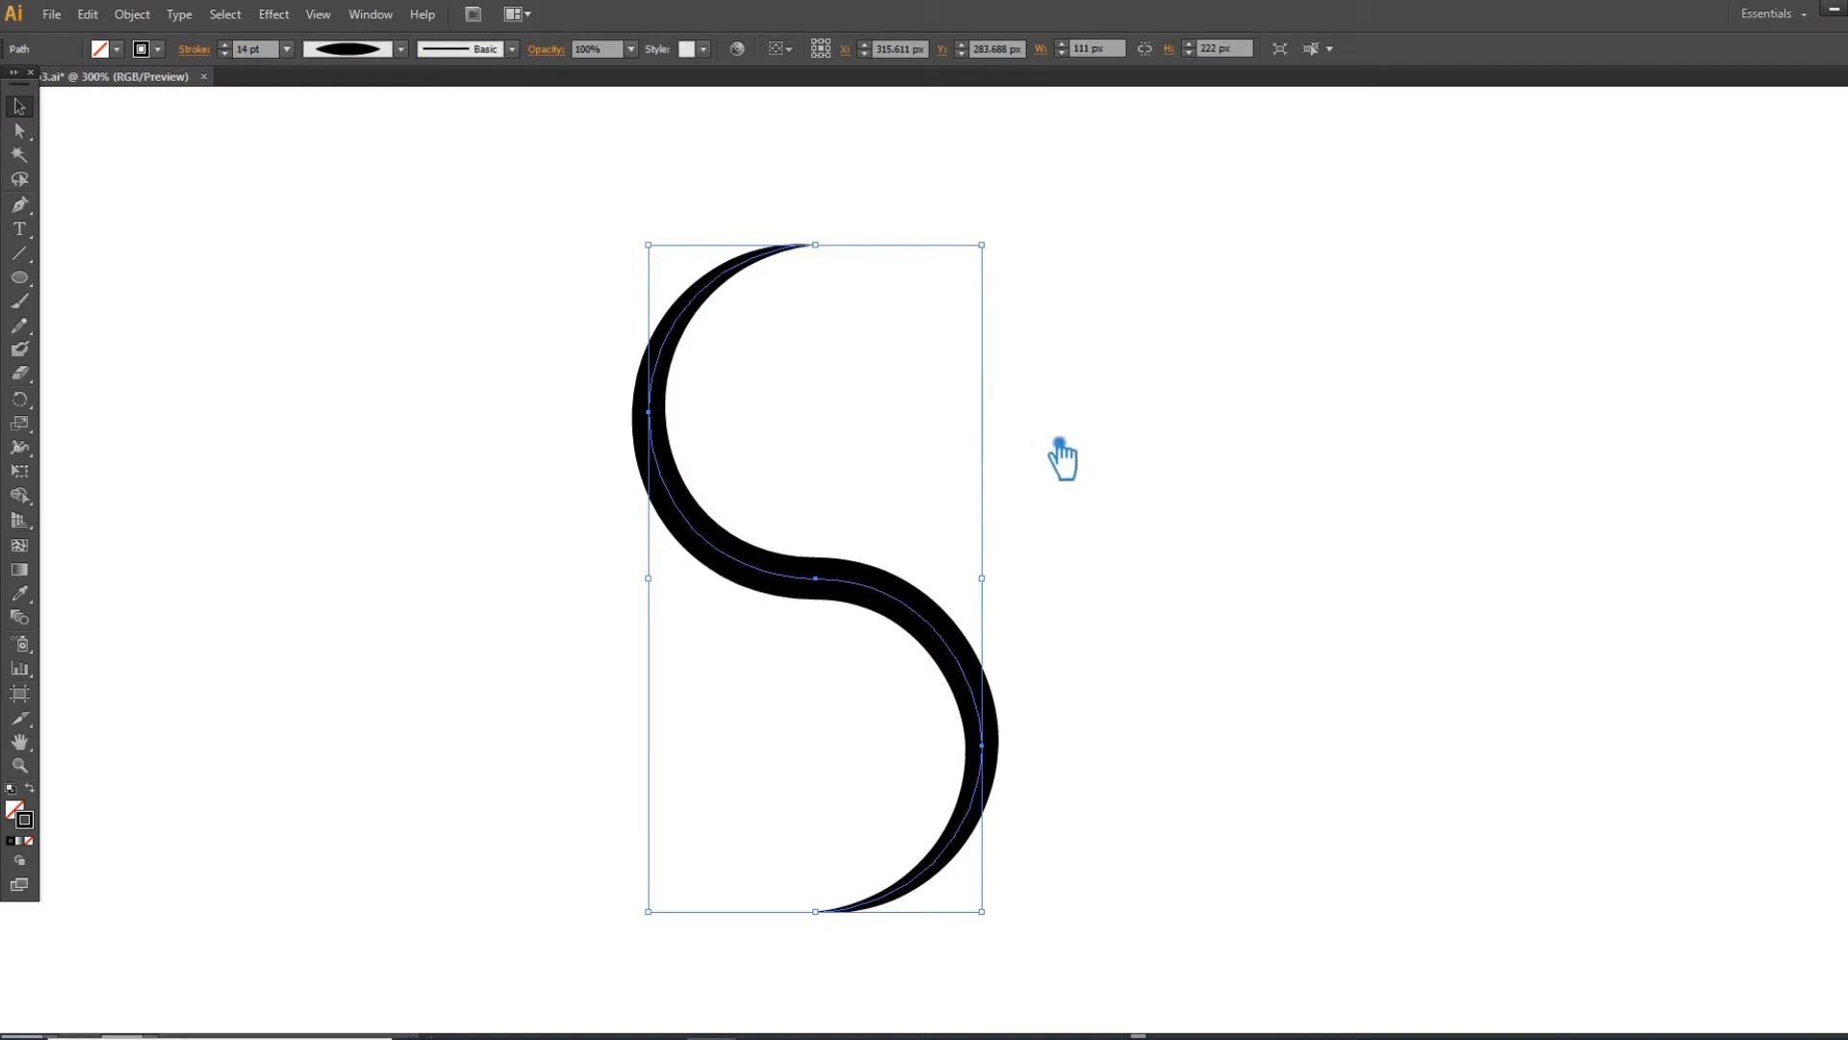
left_click(245, 50)
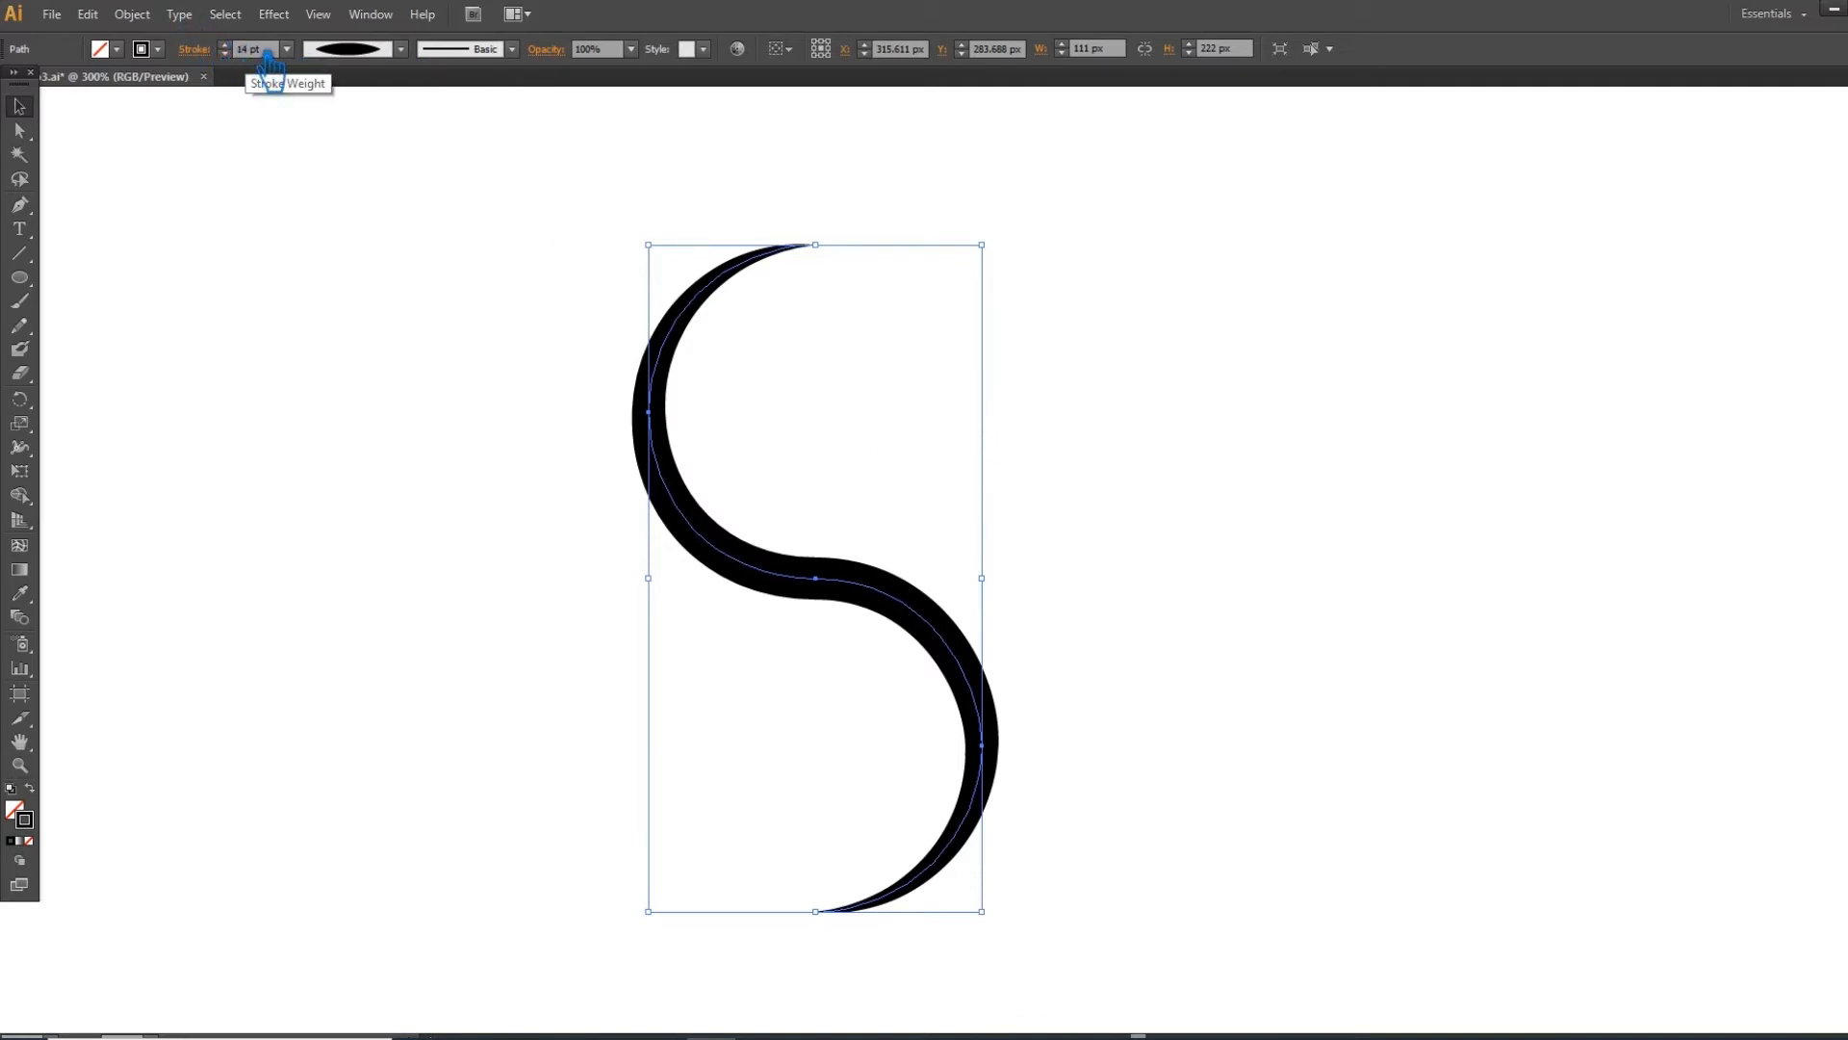
key("Return")
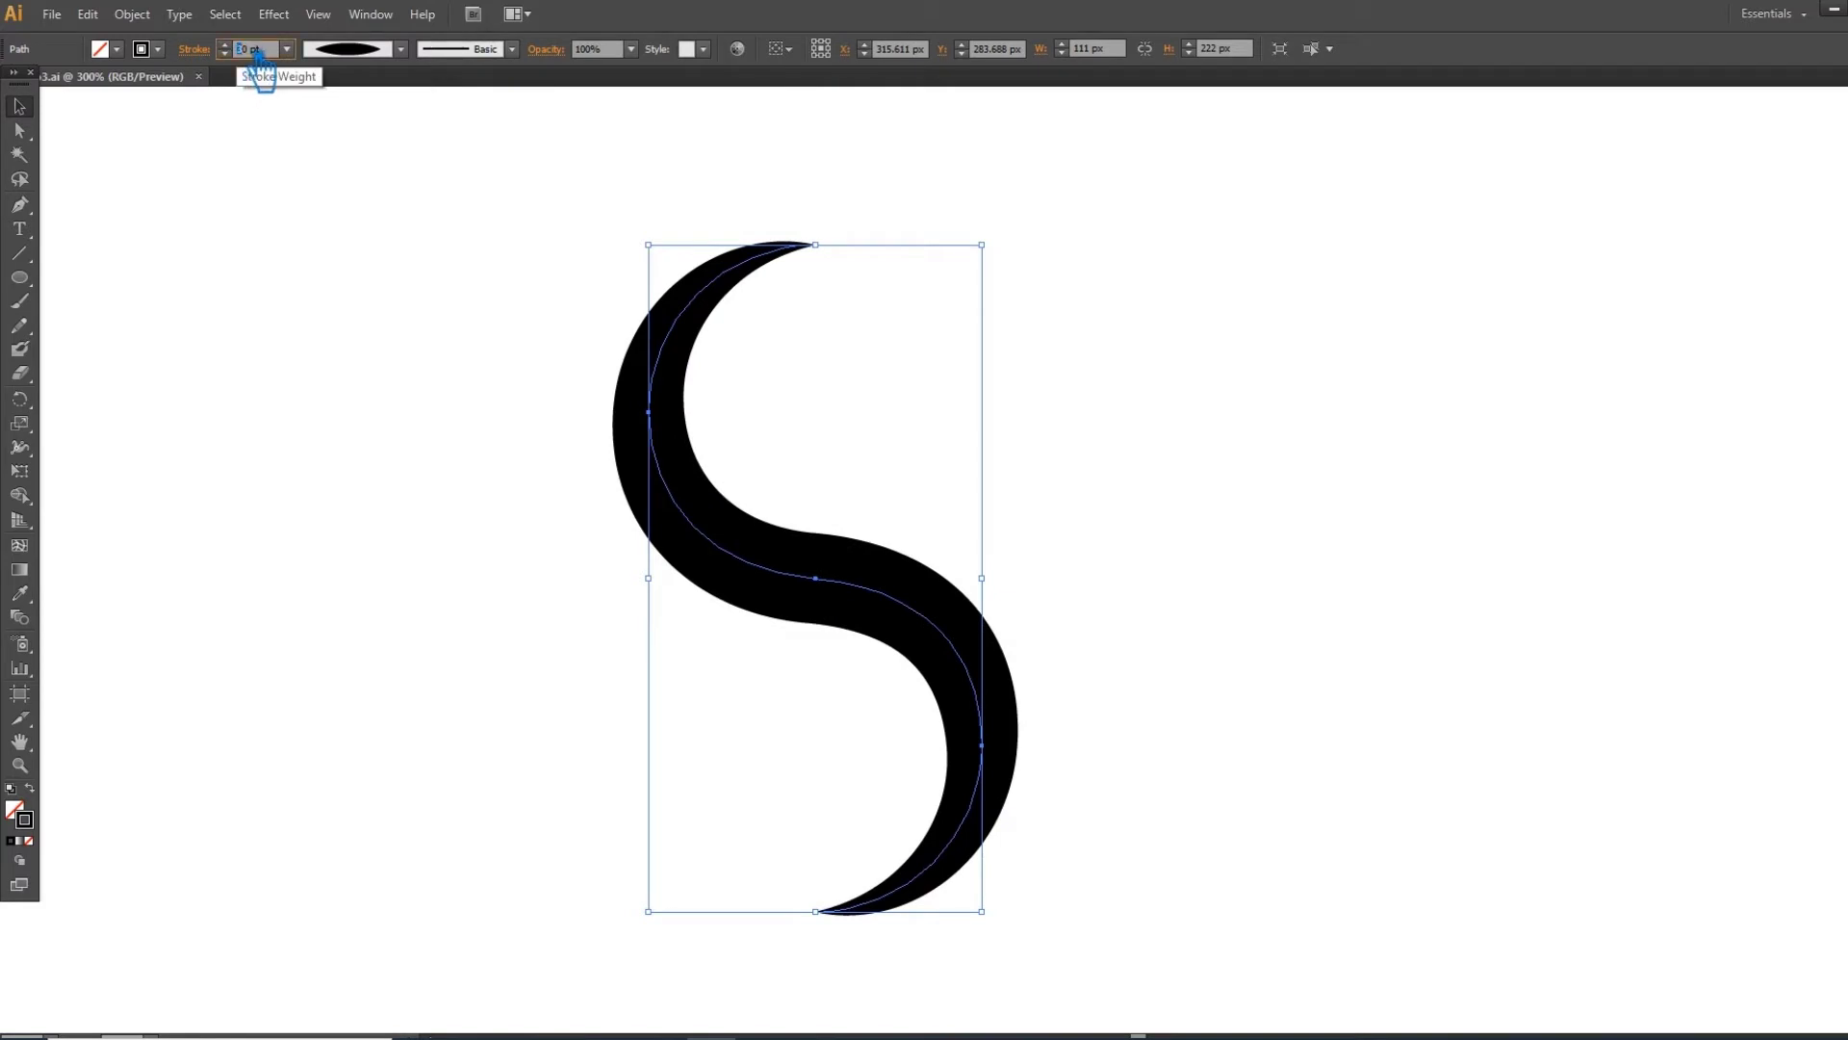
key("Return")
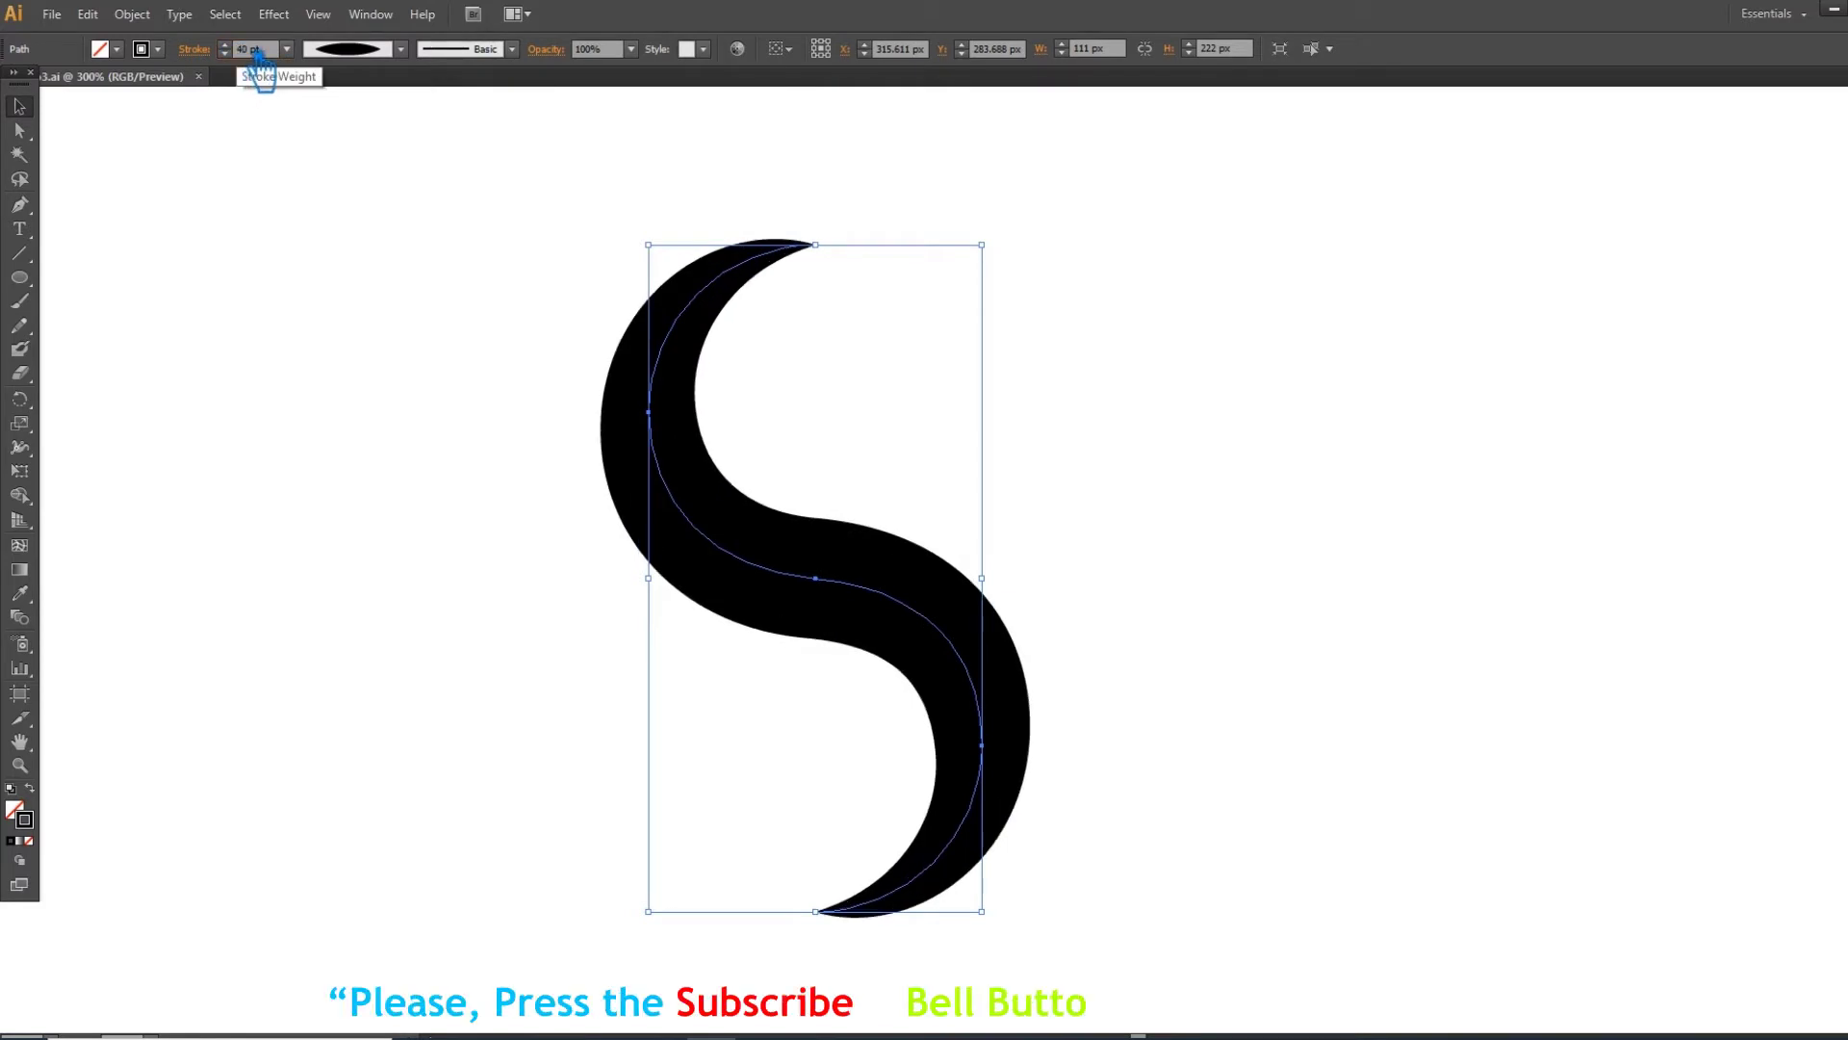
left_click(445, 400)
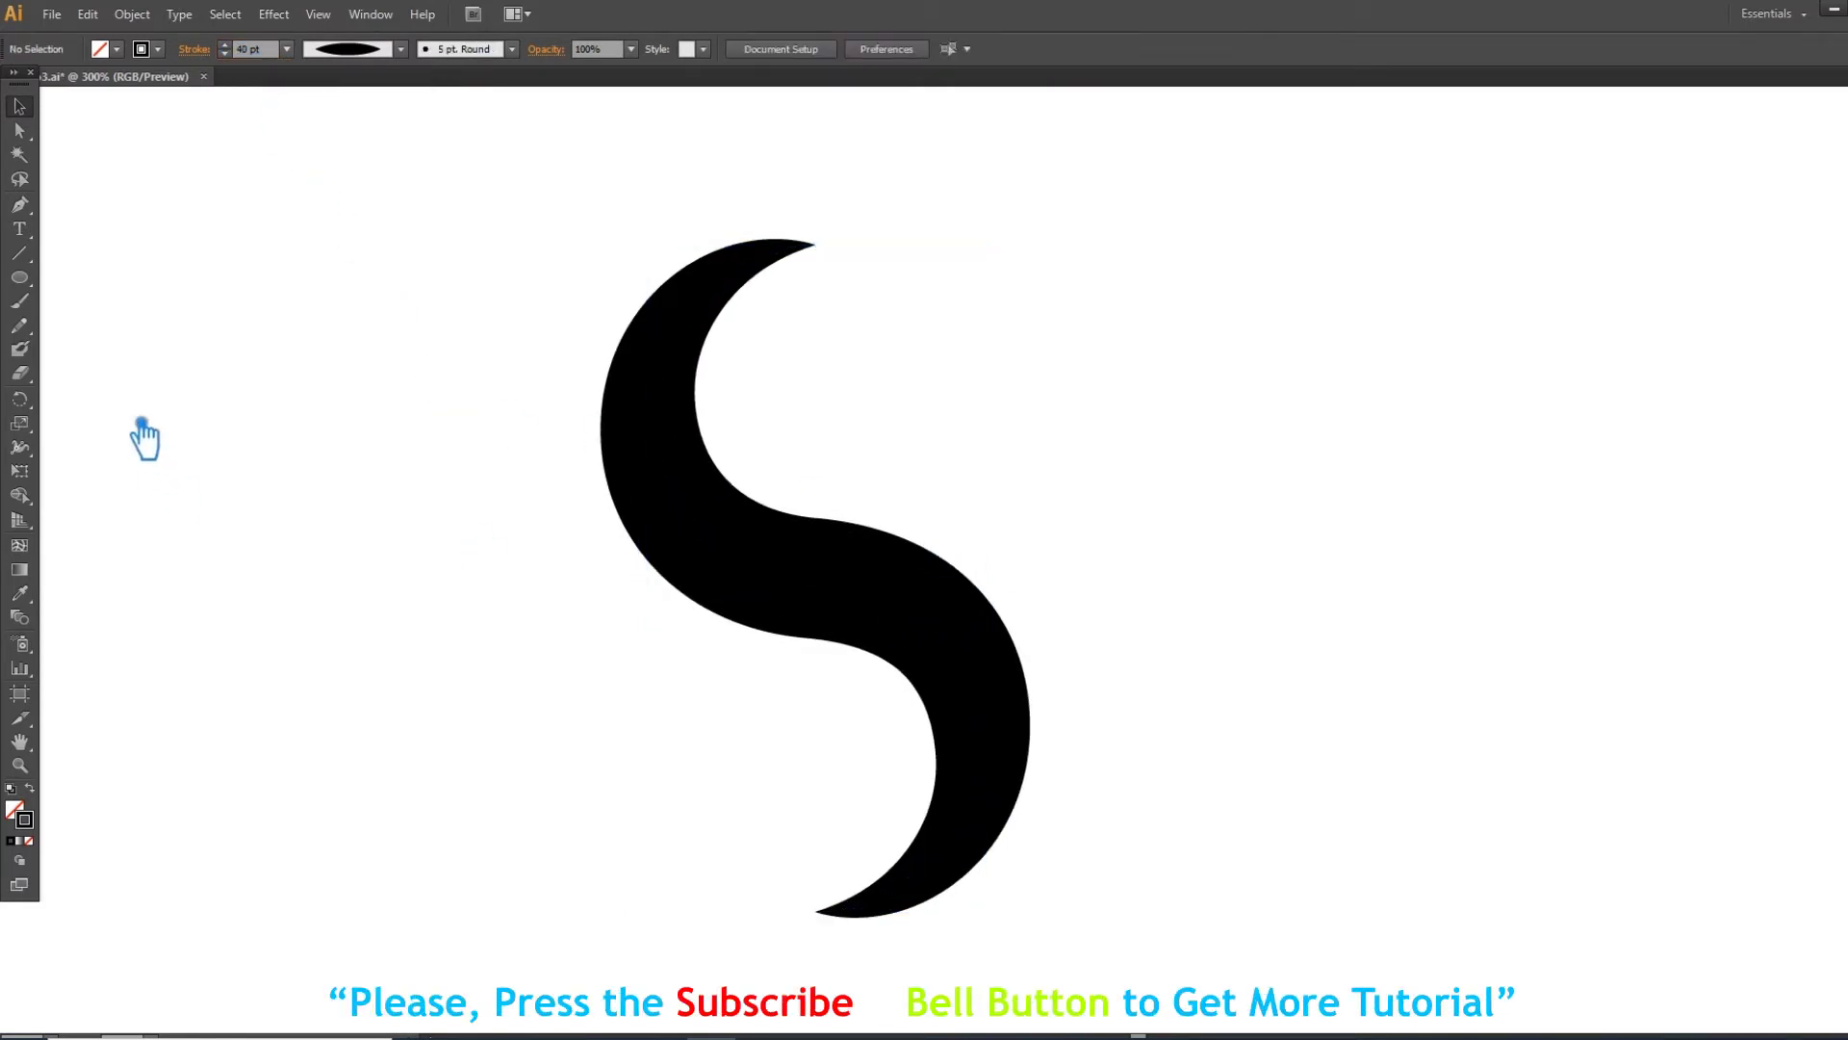
- Draw a circle about 211 px across, centred on the S path's centre anchor, and swap its stroke for a solid black fill
left_click(19, 277)
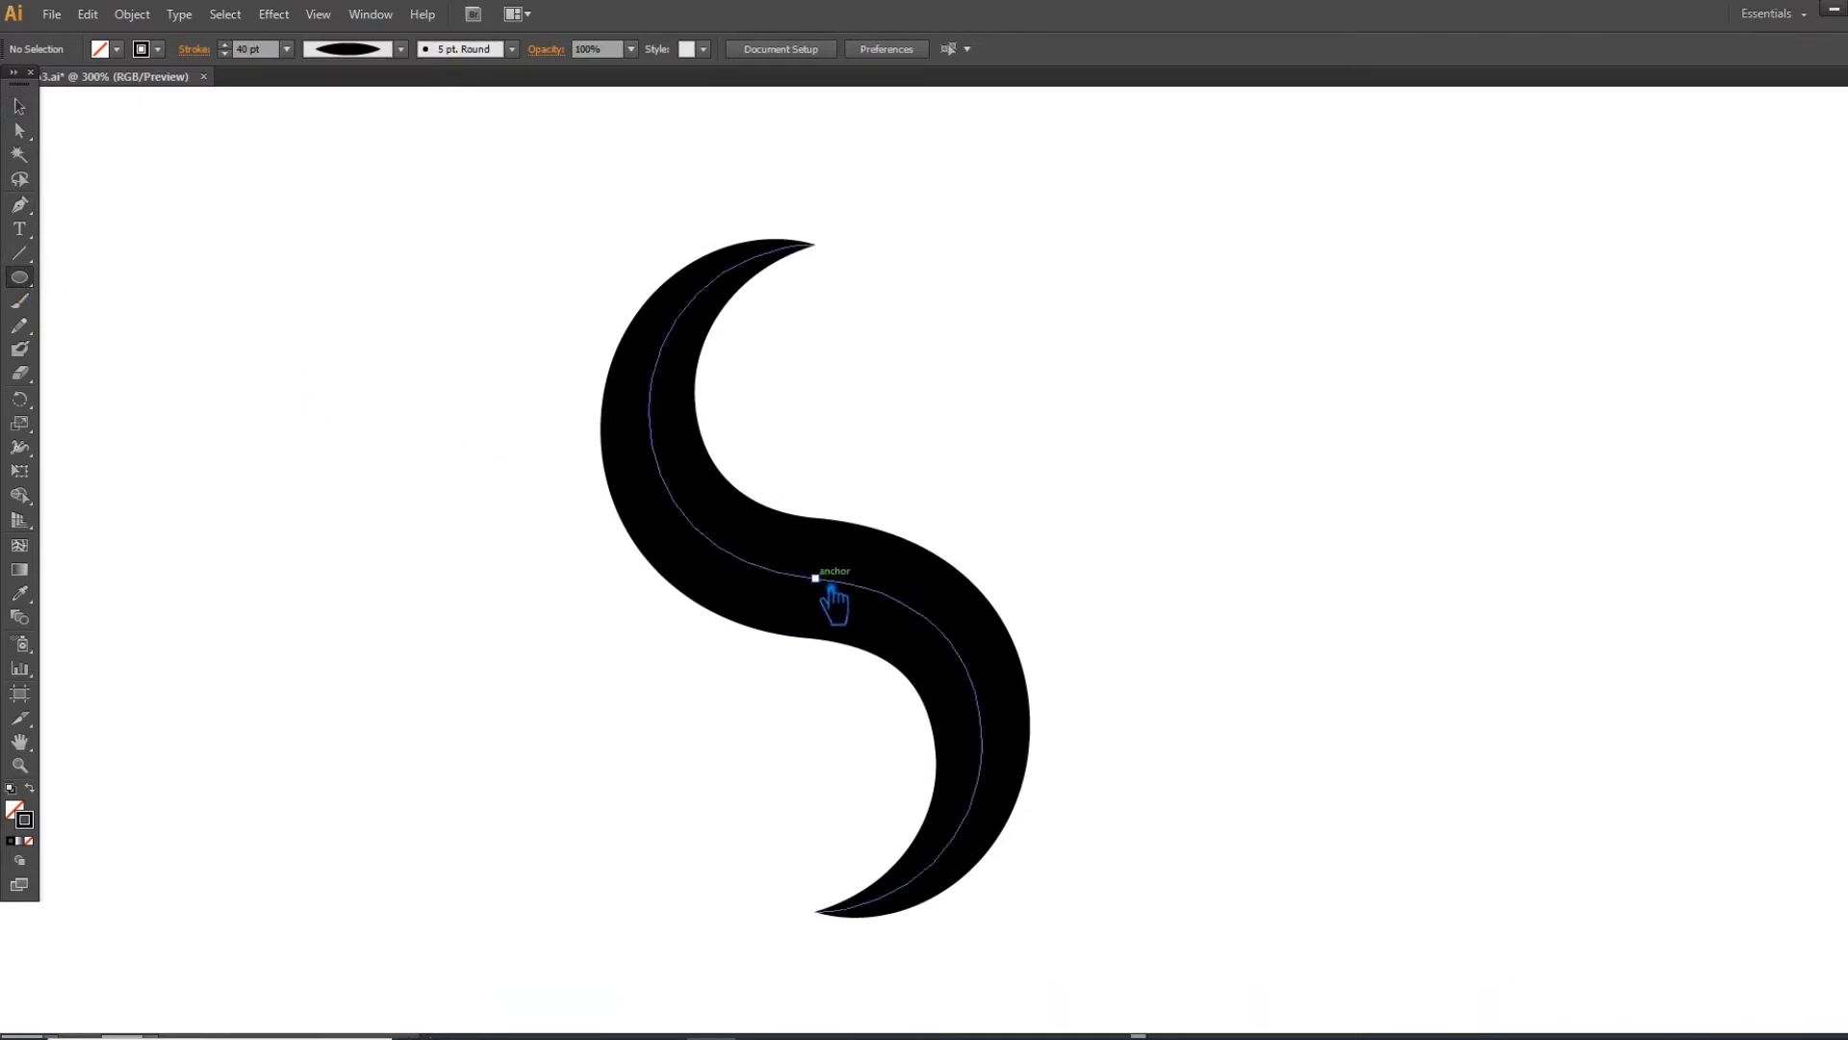
left_click_drag(818, 580, 1148, 802)
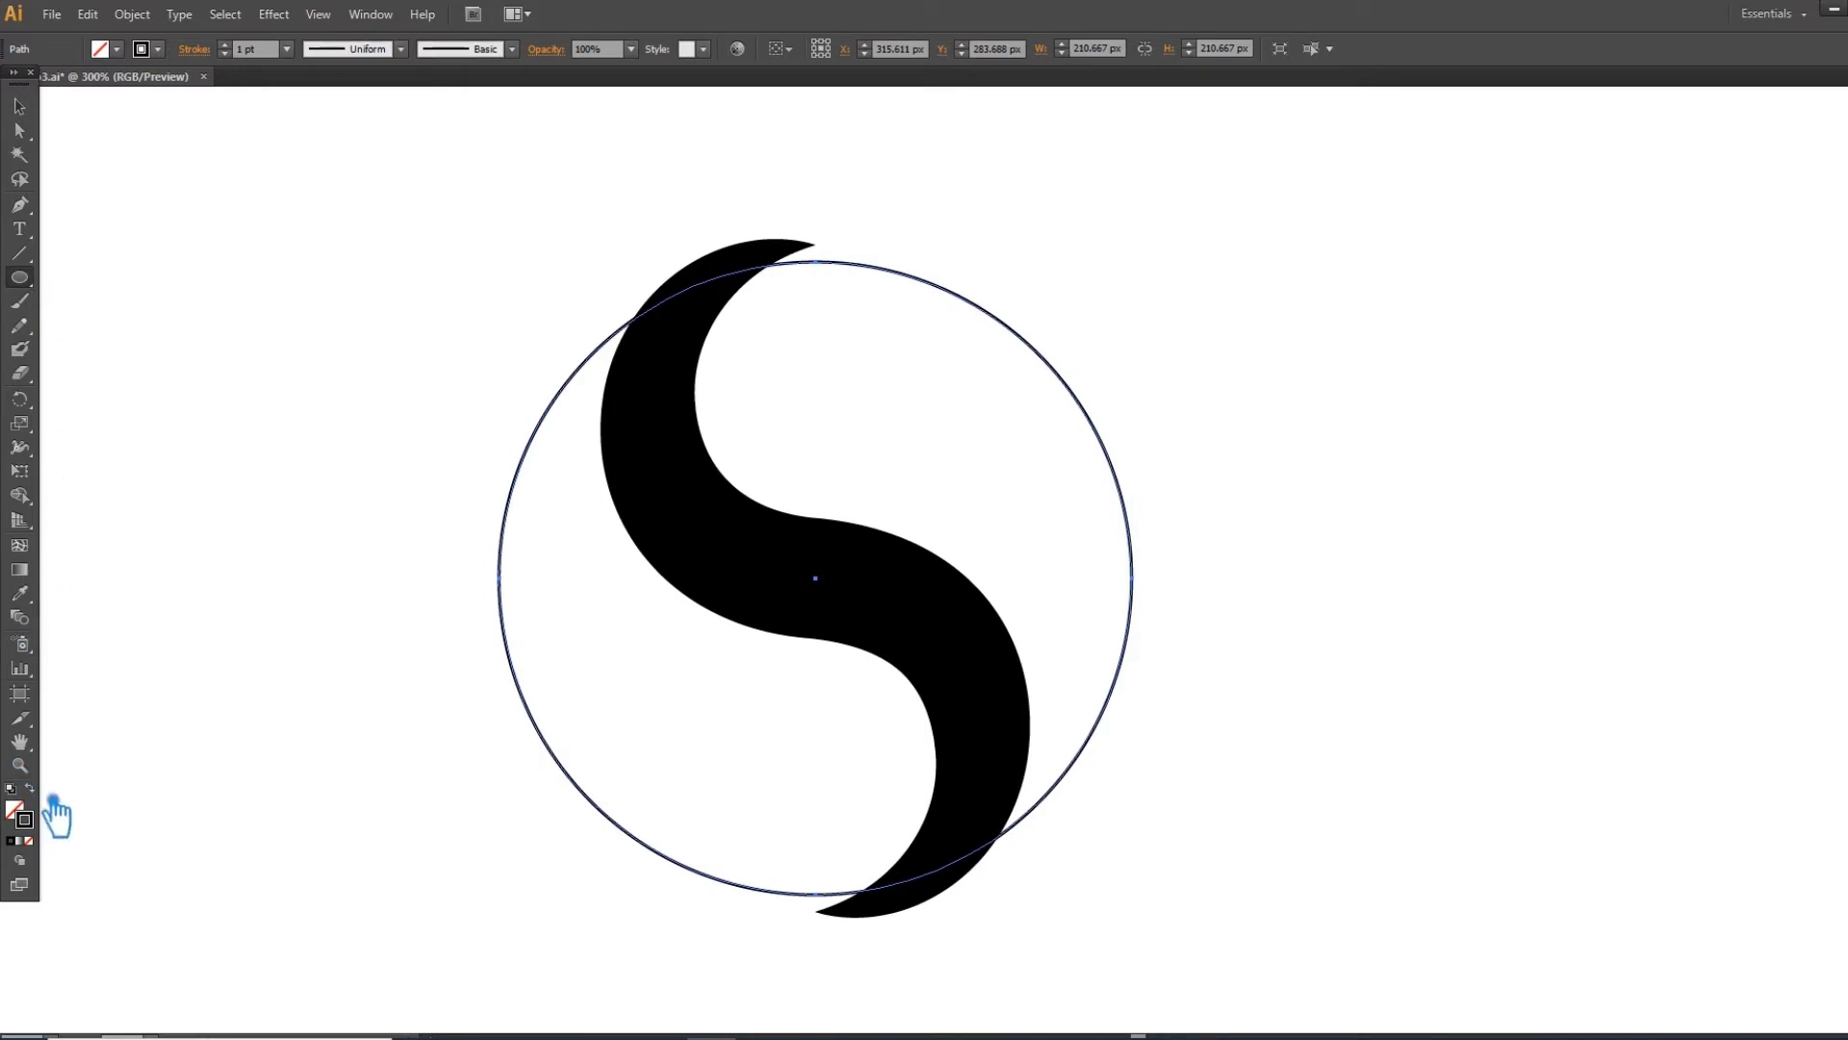
key("shift+x")
left_click(19, 107)
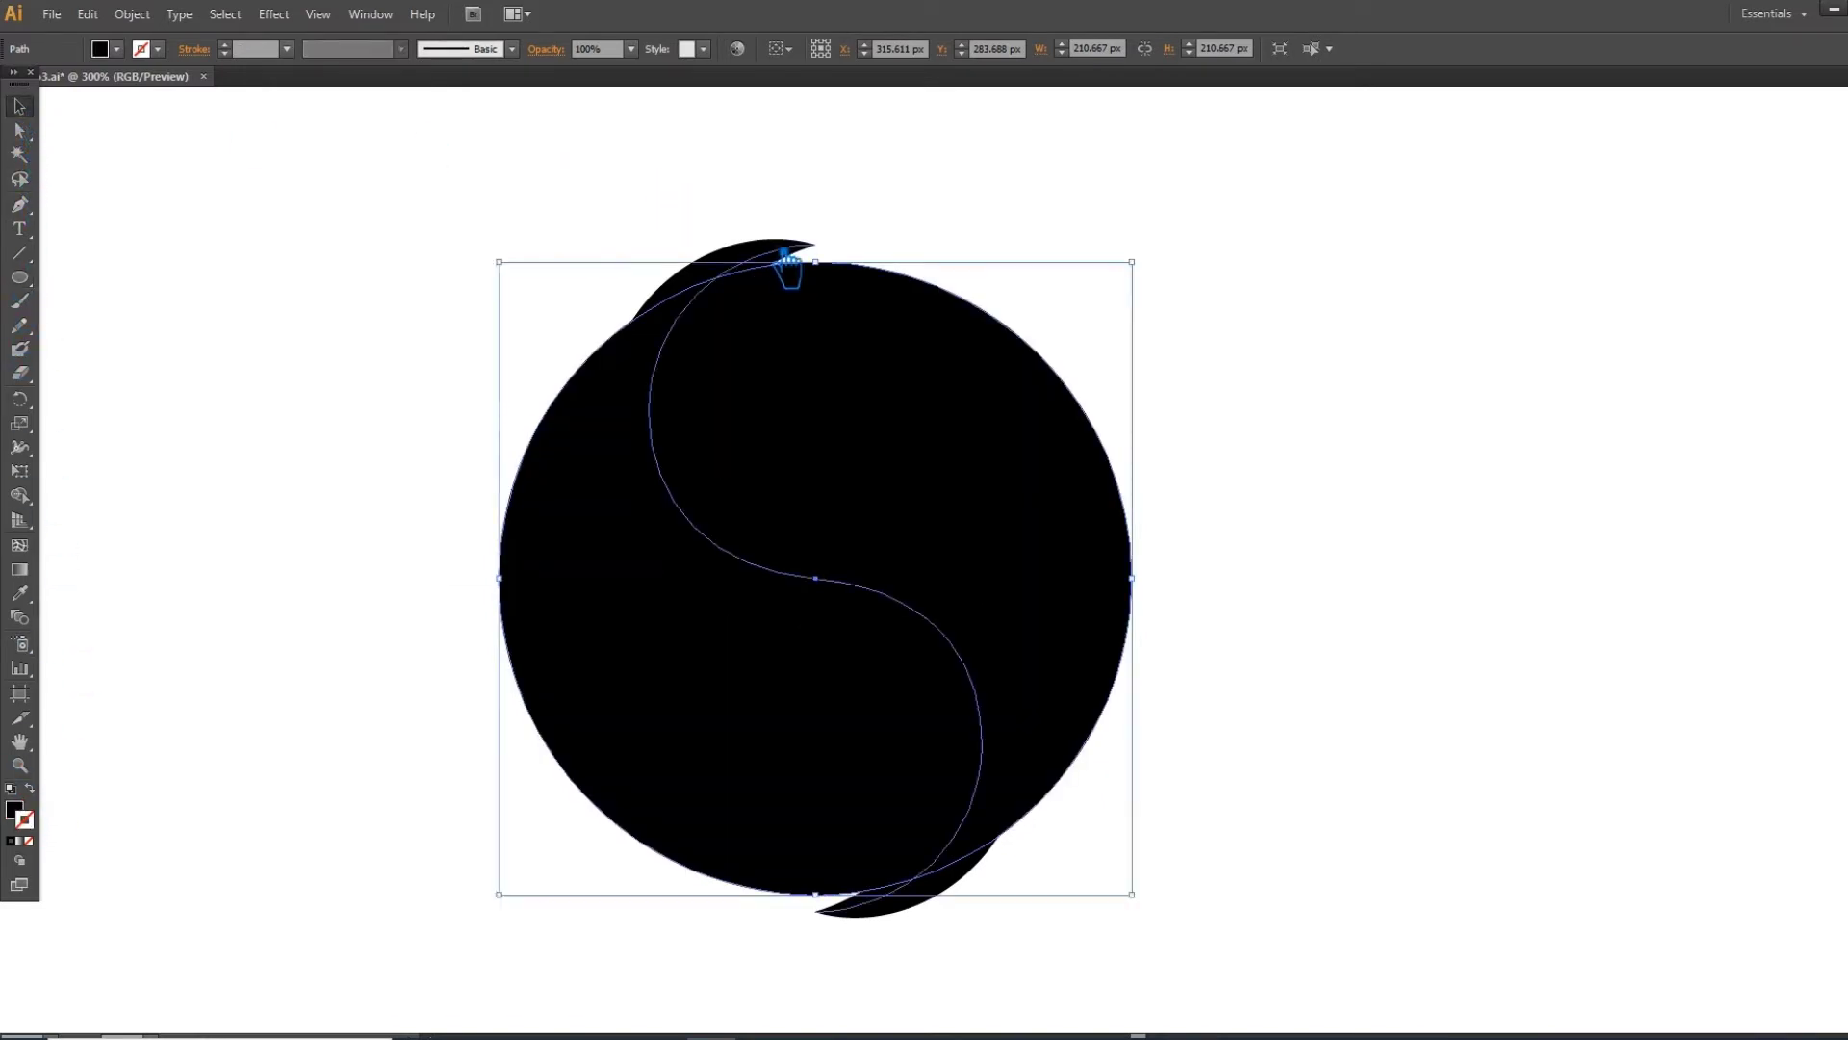
- Bring the S path in front of the circle and set its stroke colour to dark grey 353434
left_click(784, 255)
key("ctrl+shift+b")
key("ctrl+shift+b")
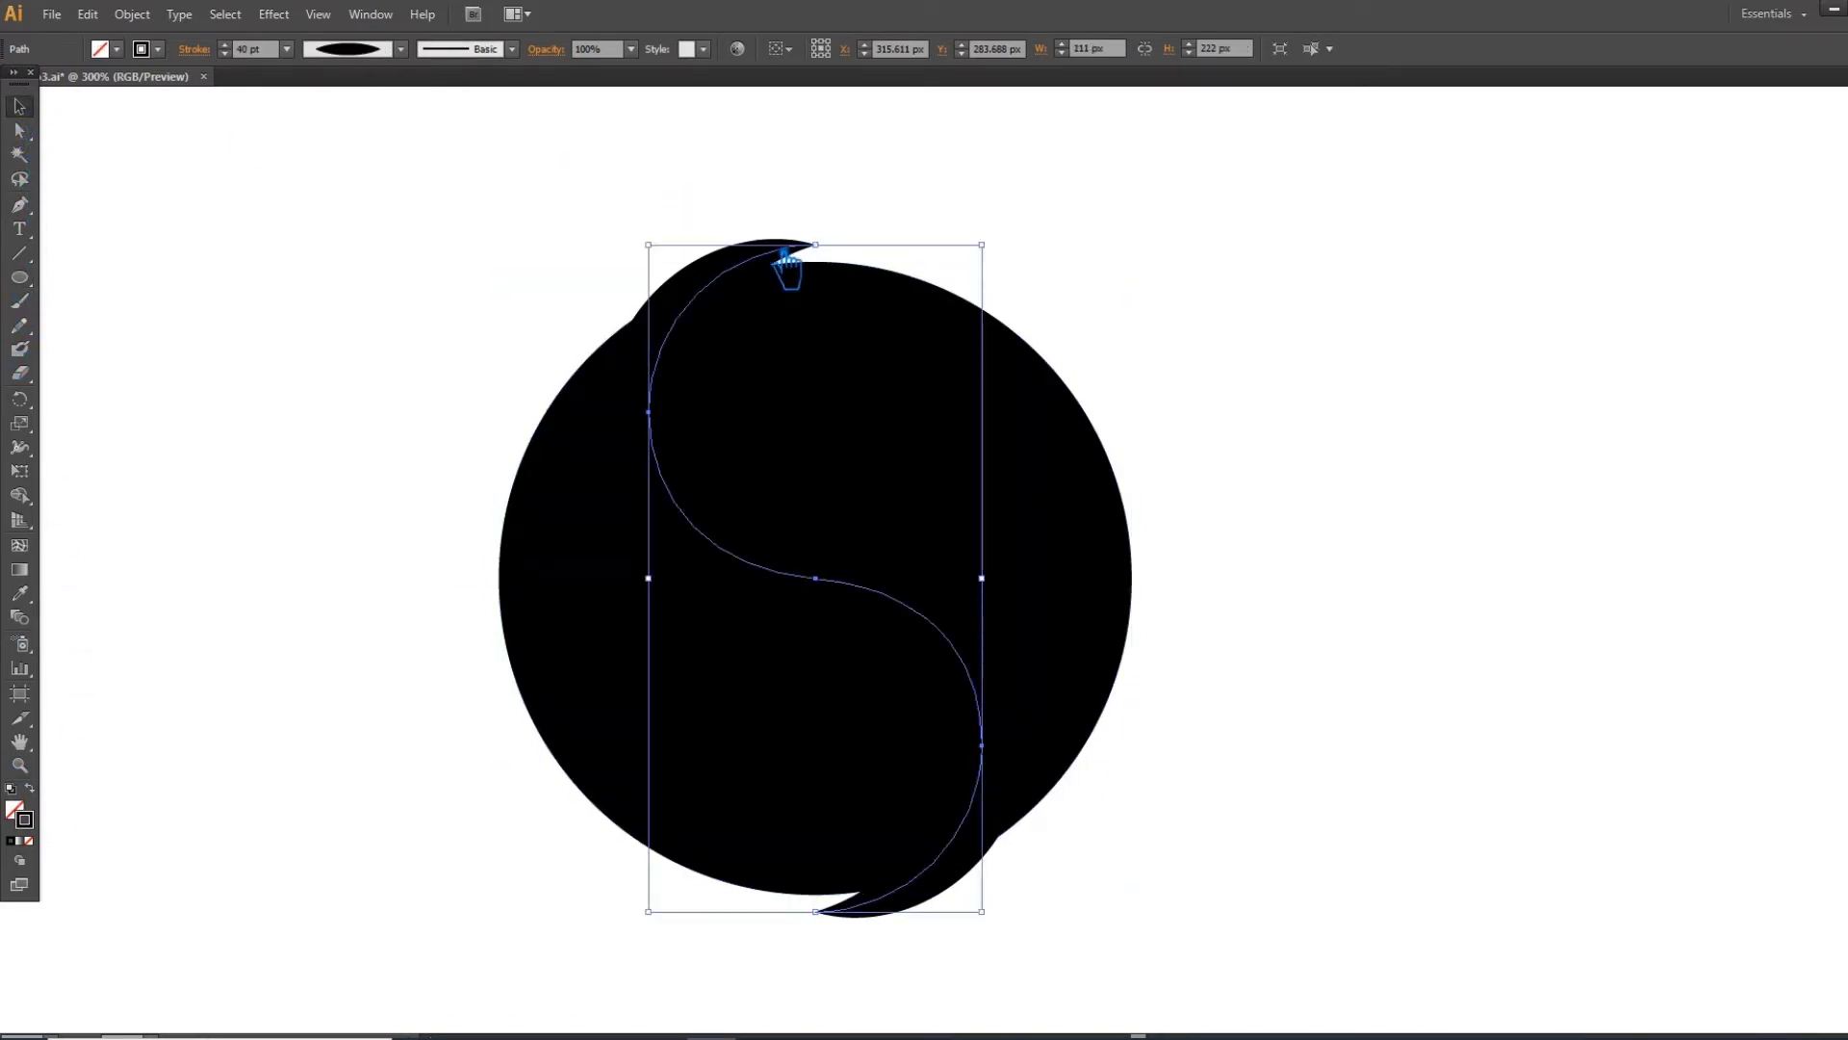
double_click(43, 830)
type("333333")
left_click(1458, 352)
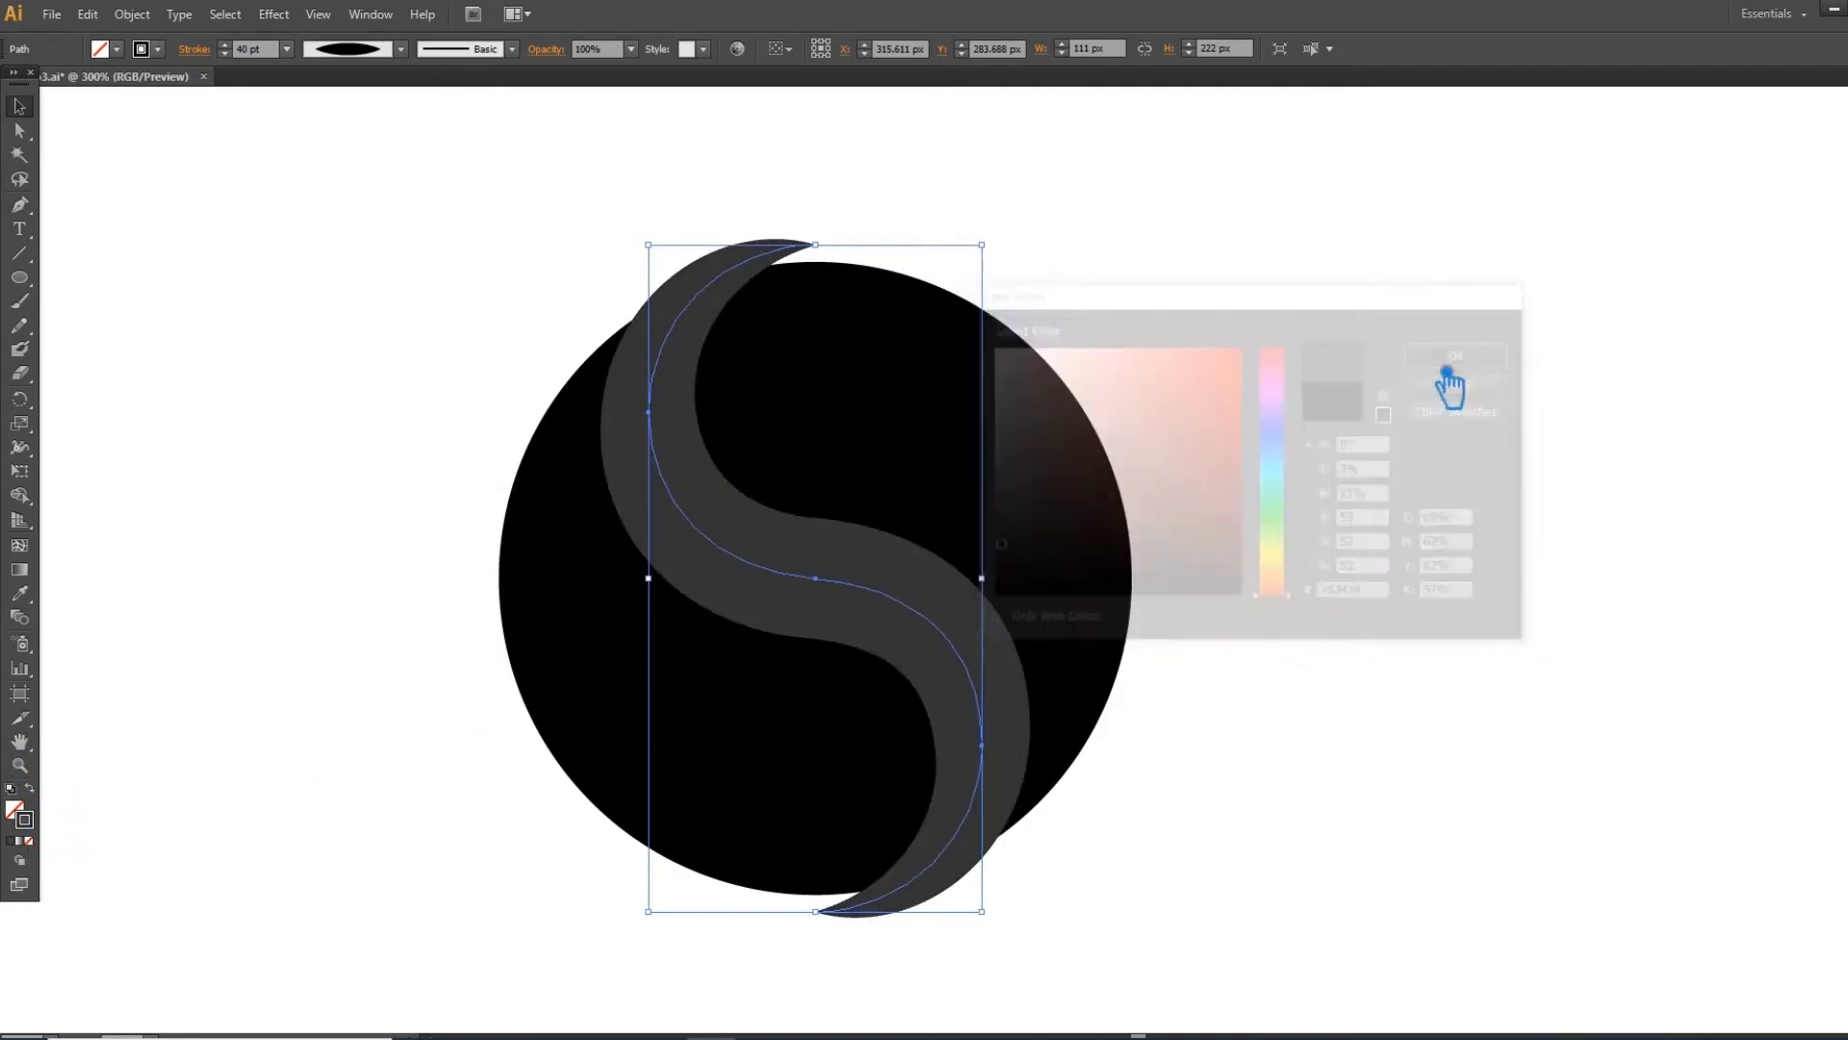
left_click(152, 173)
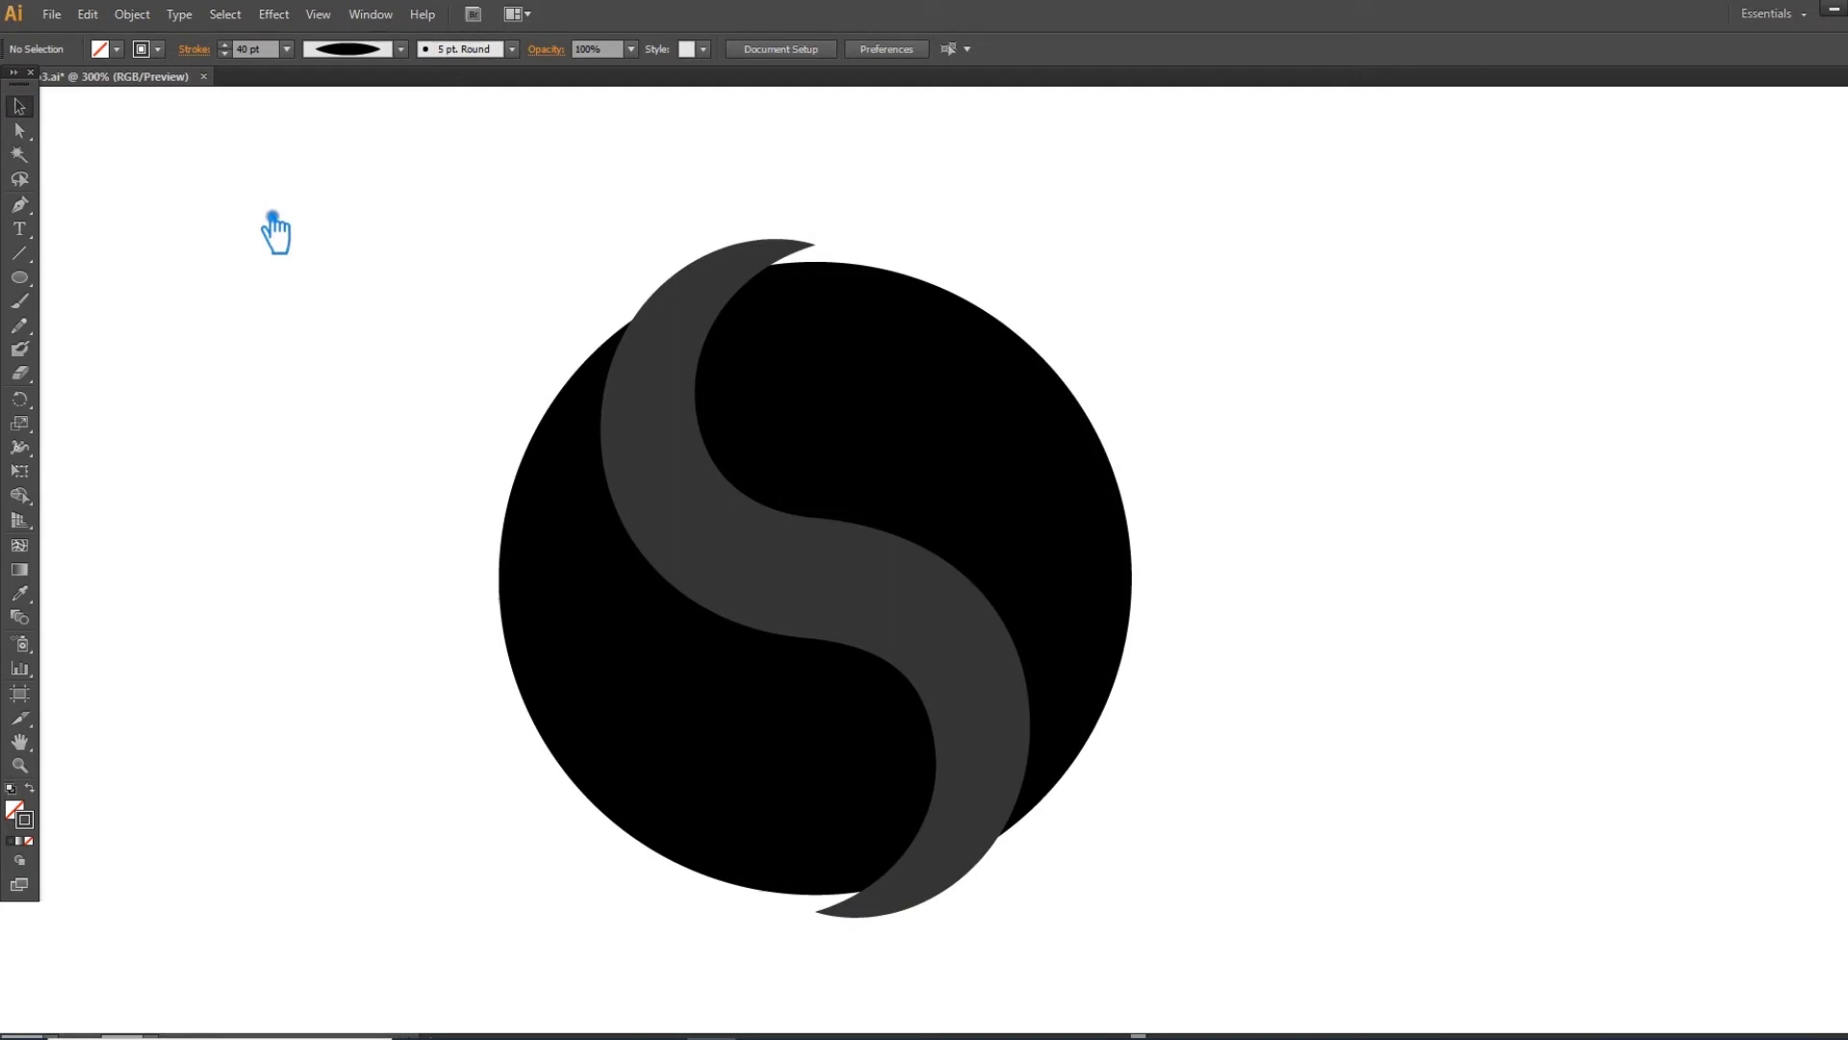
- Try rotating the S path 45 degrees clockwise over the circle, and undo the rotation
left_click(852, 605)
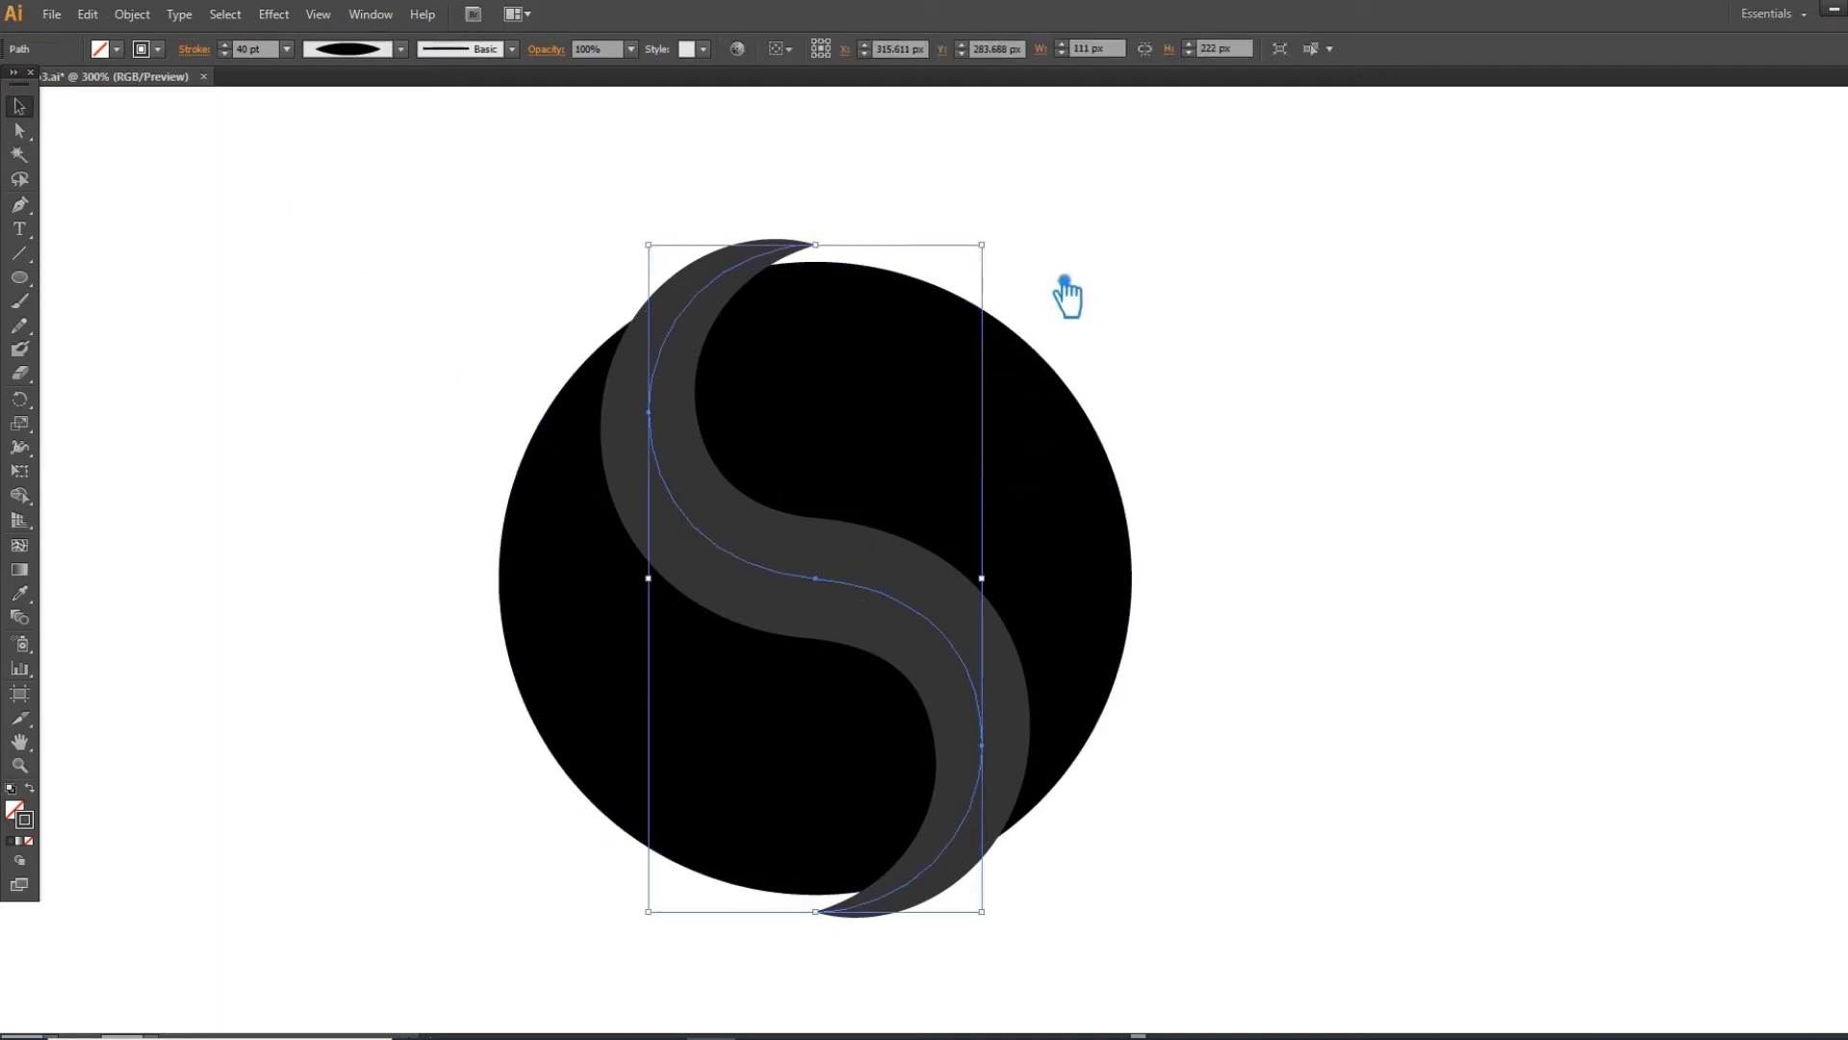
left_click_drag(1002, 244, 1160, 341)
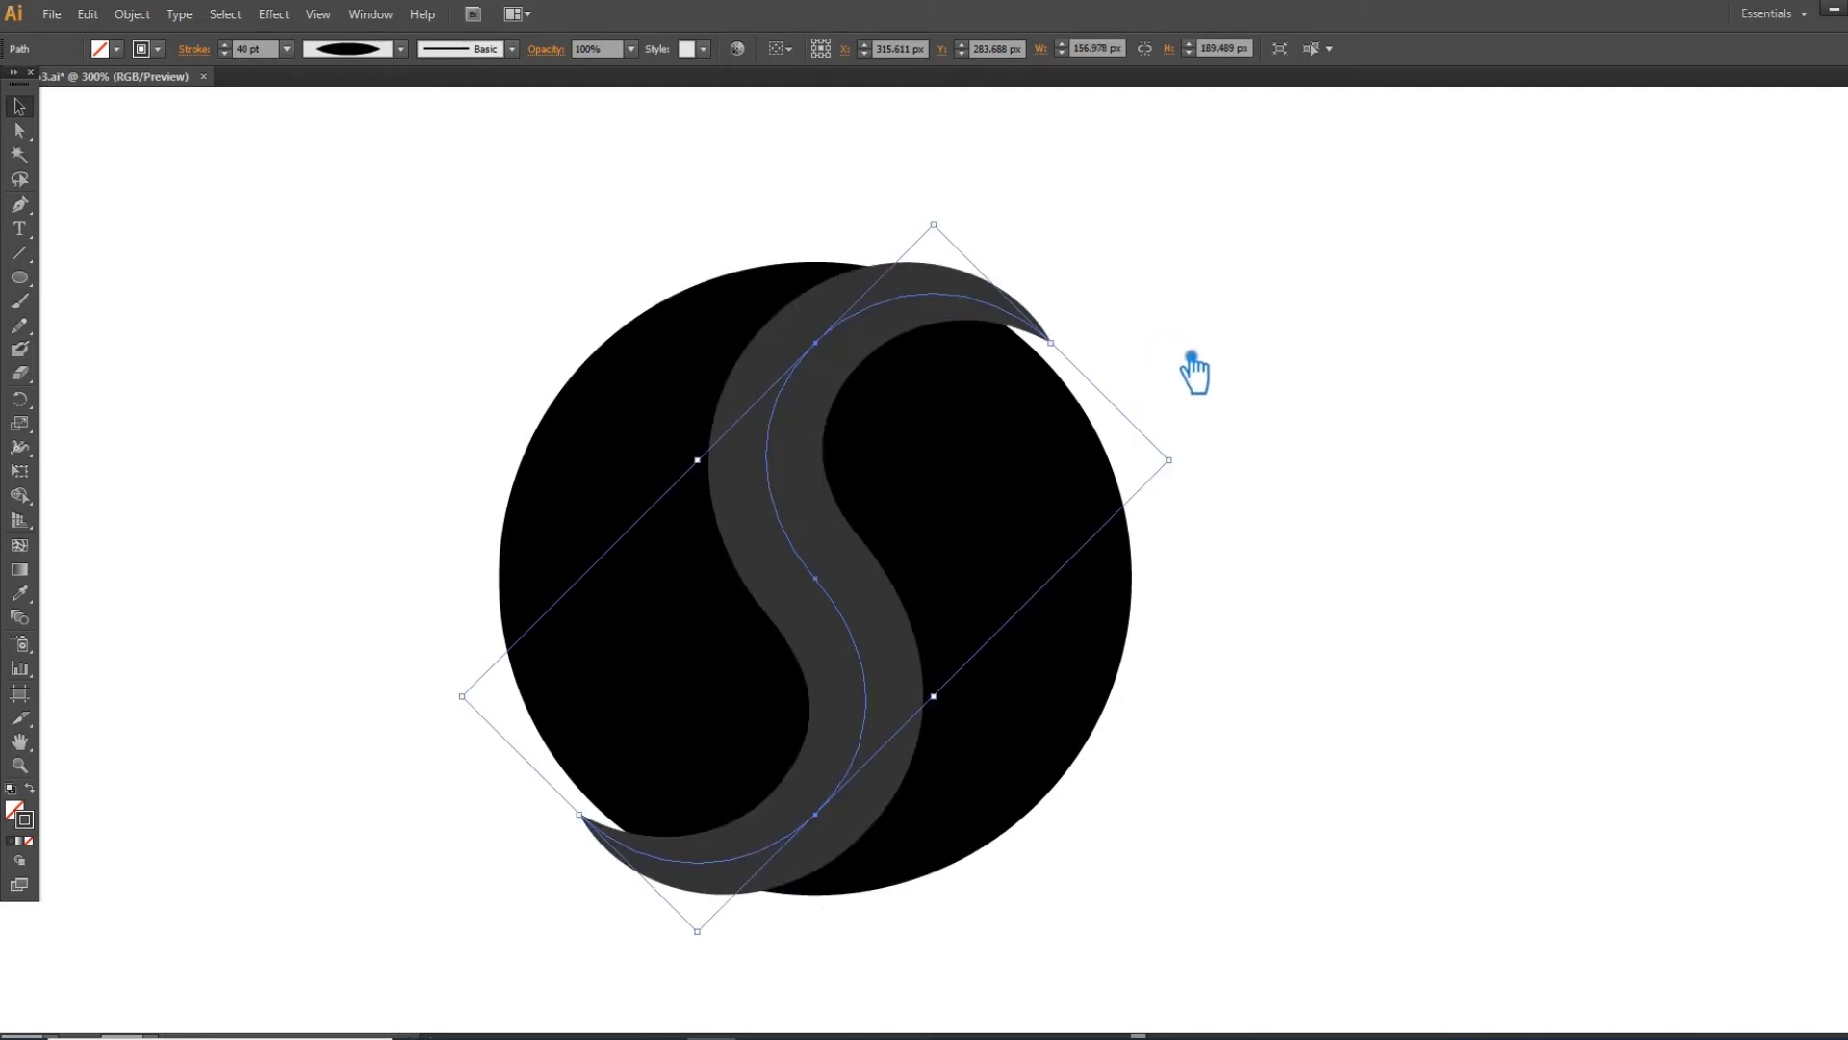
key("ctrl+z")
left_click(1192, 356)
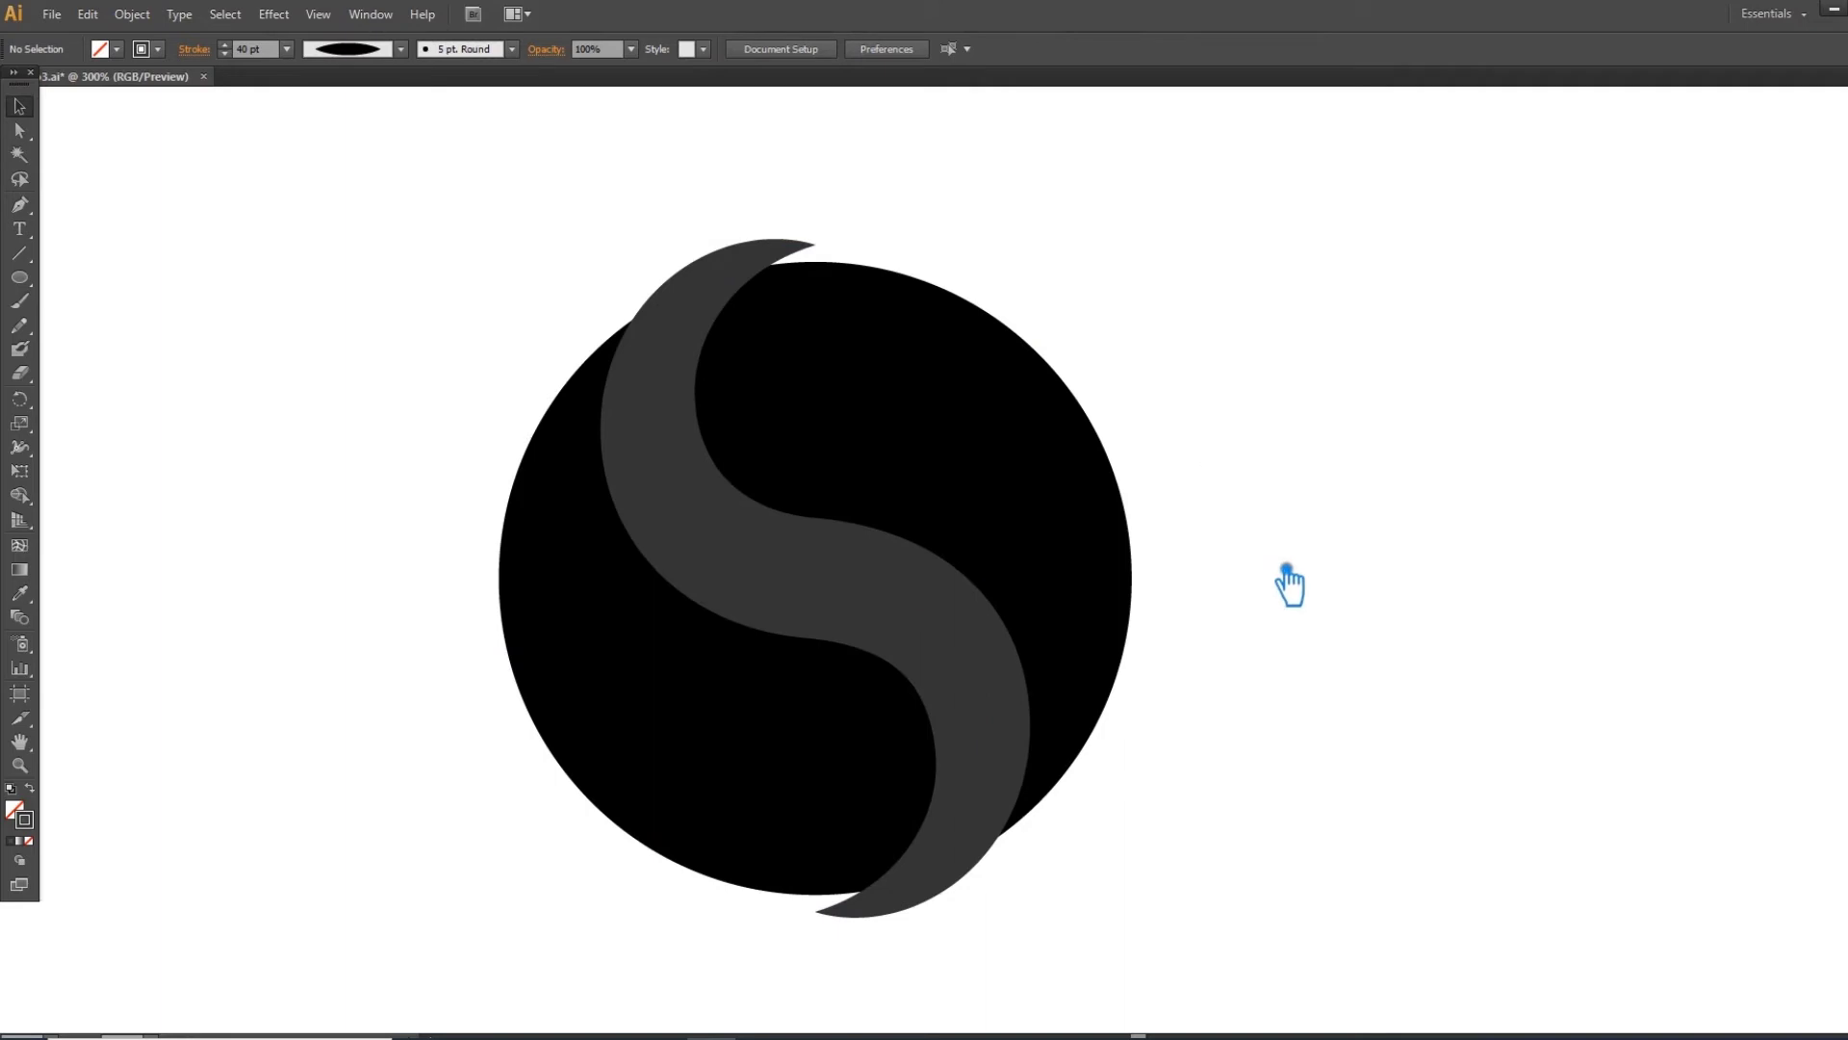
- Expand the appearance of the S path to turn its tapered stroke into a filled outline
left_click(917, 617)
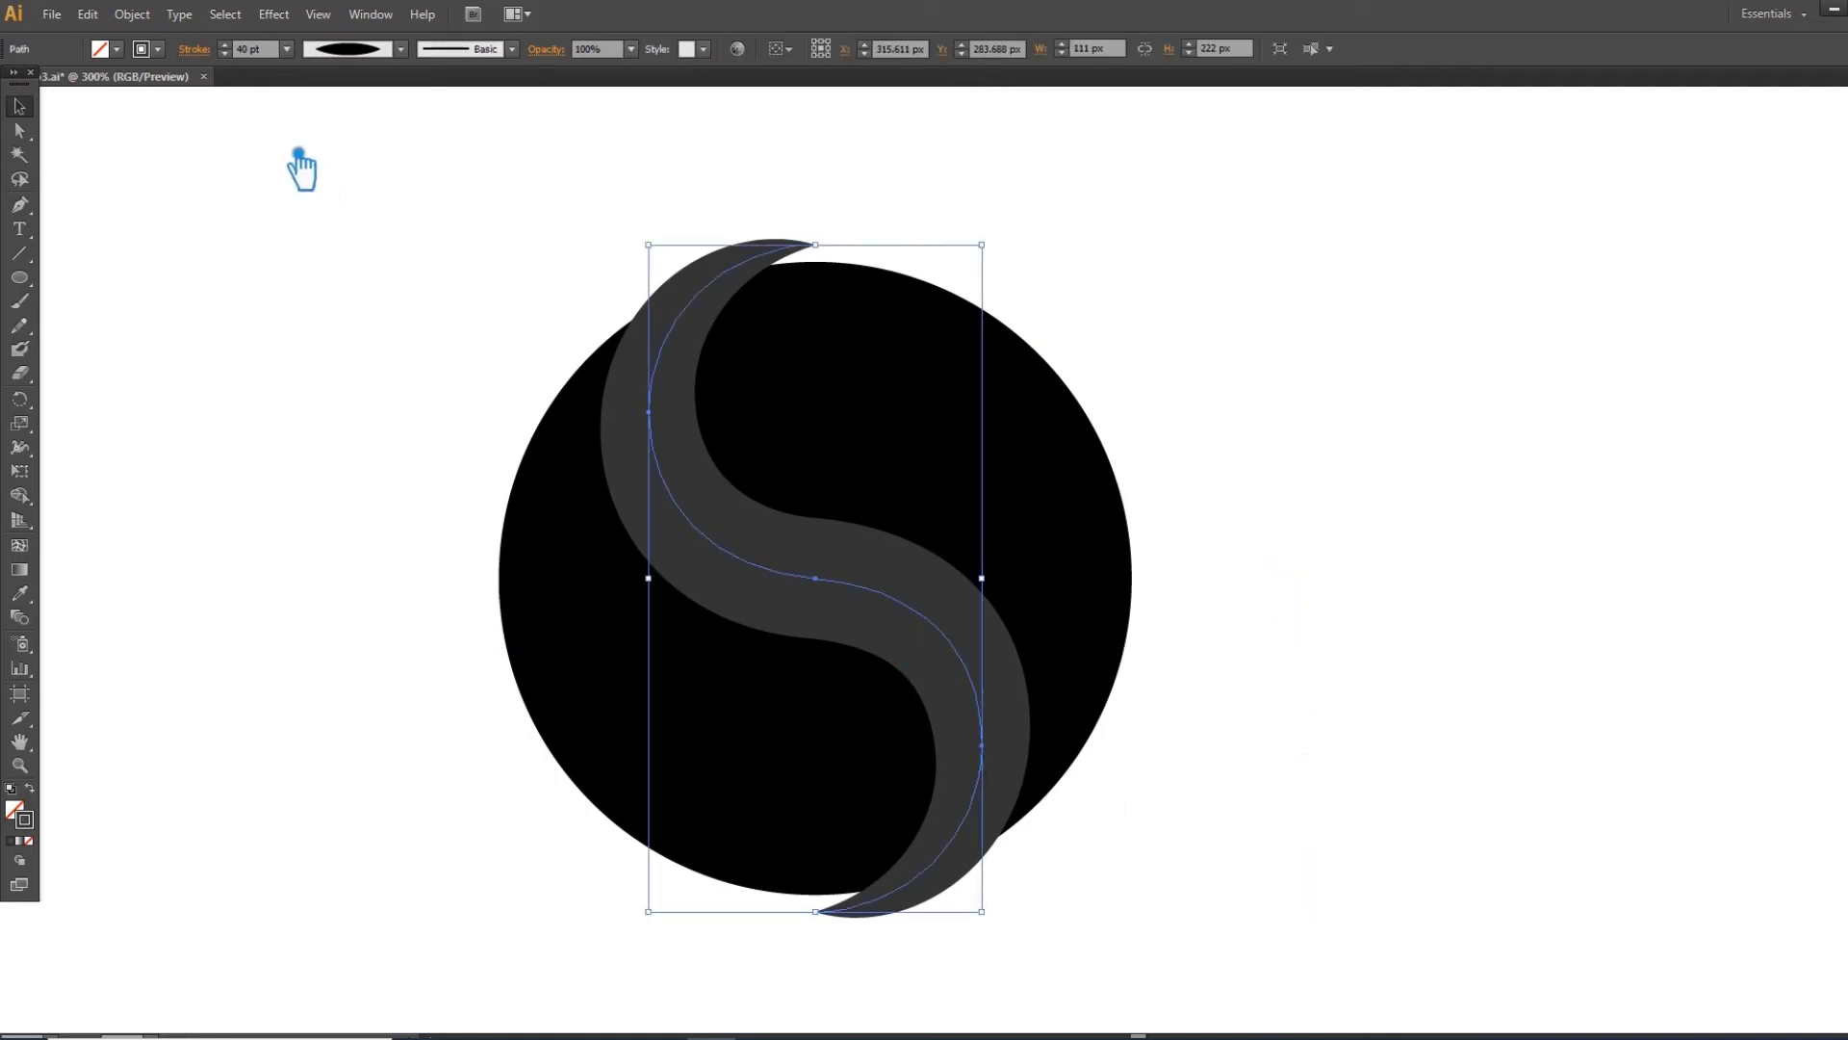
left_click(147, 17)
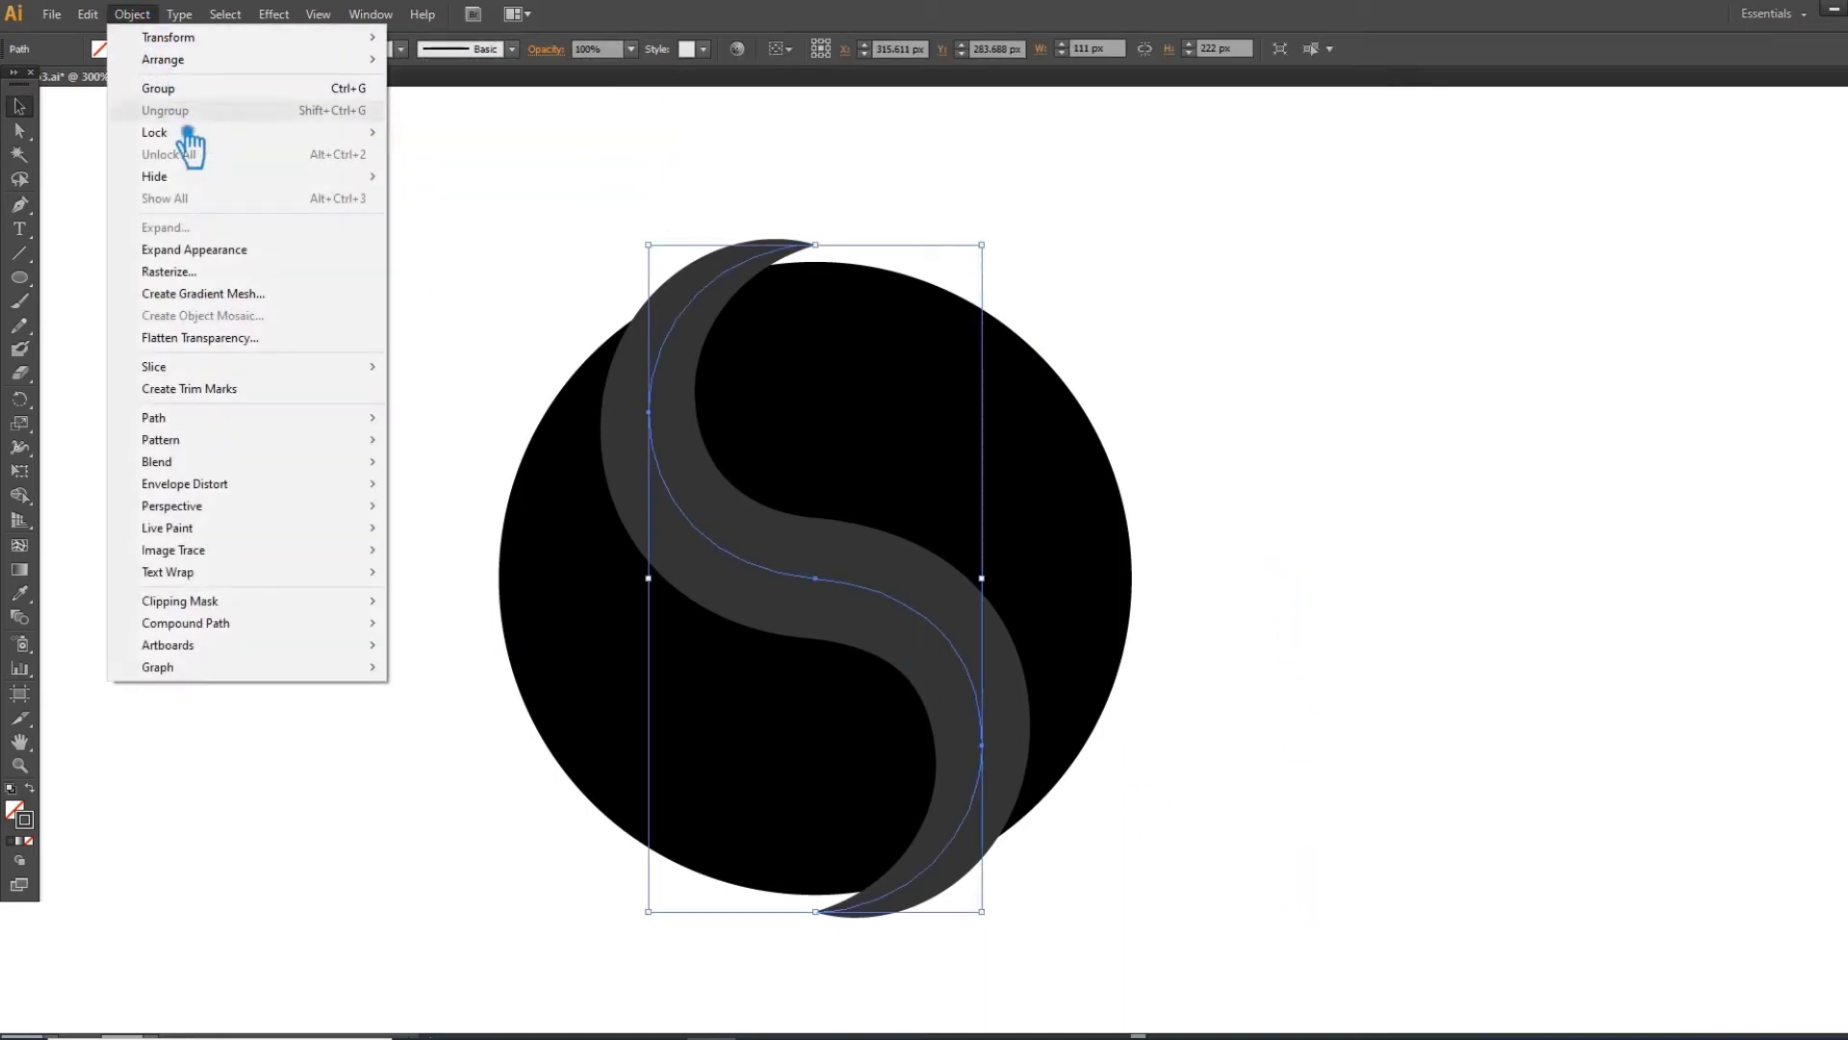
left_click(241, 252)
left_click(1271, 549)
- Offset the expanded S outline outward by 10 px with miter joins and a miter limit of 4
left_click(846, 590)
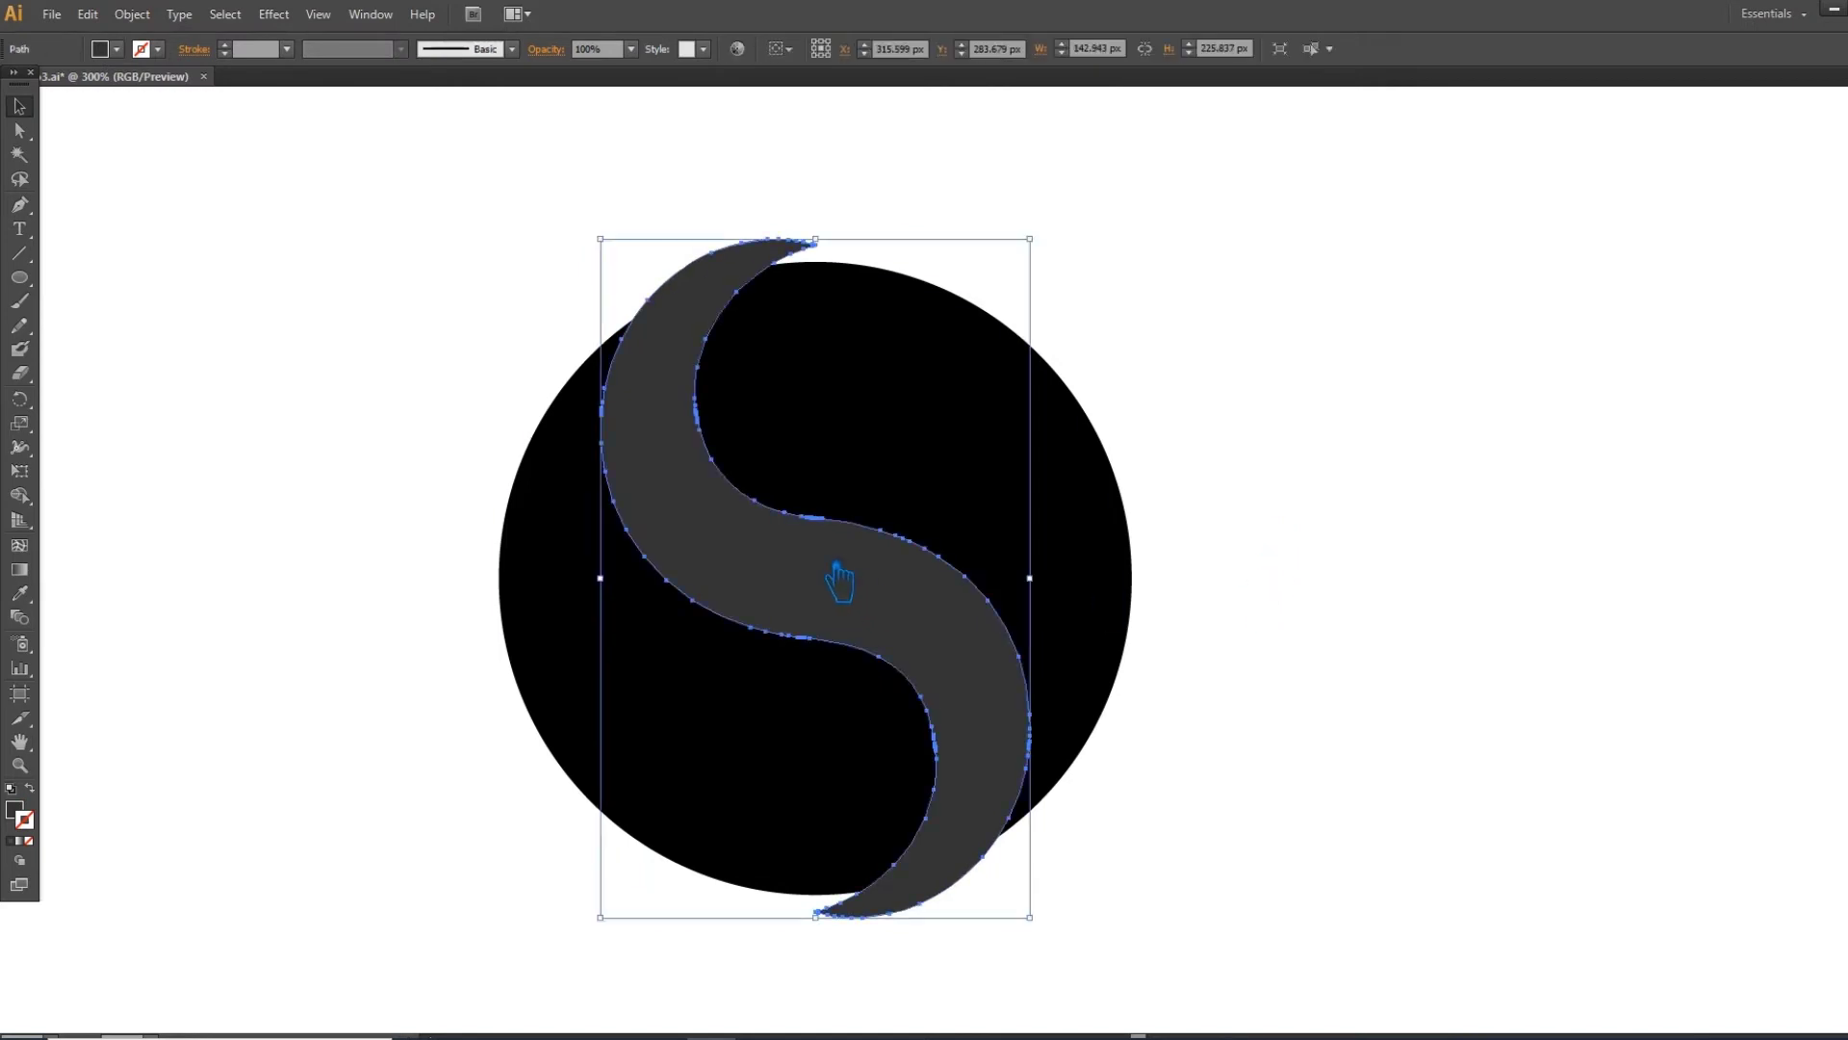
left_click(135, 14)
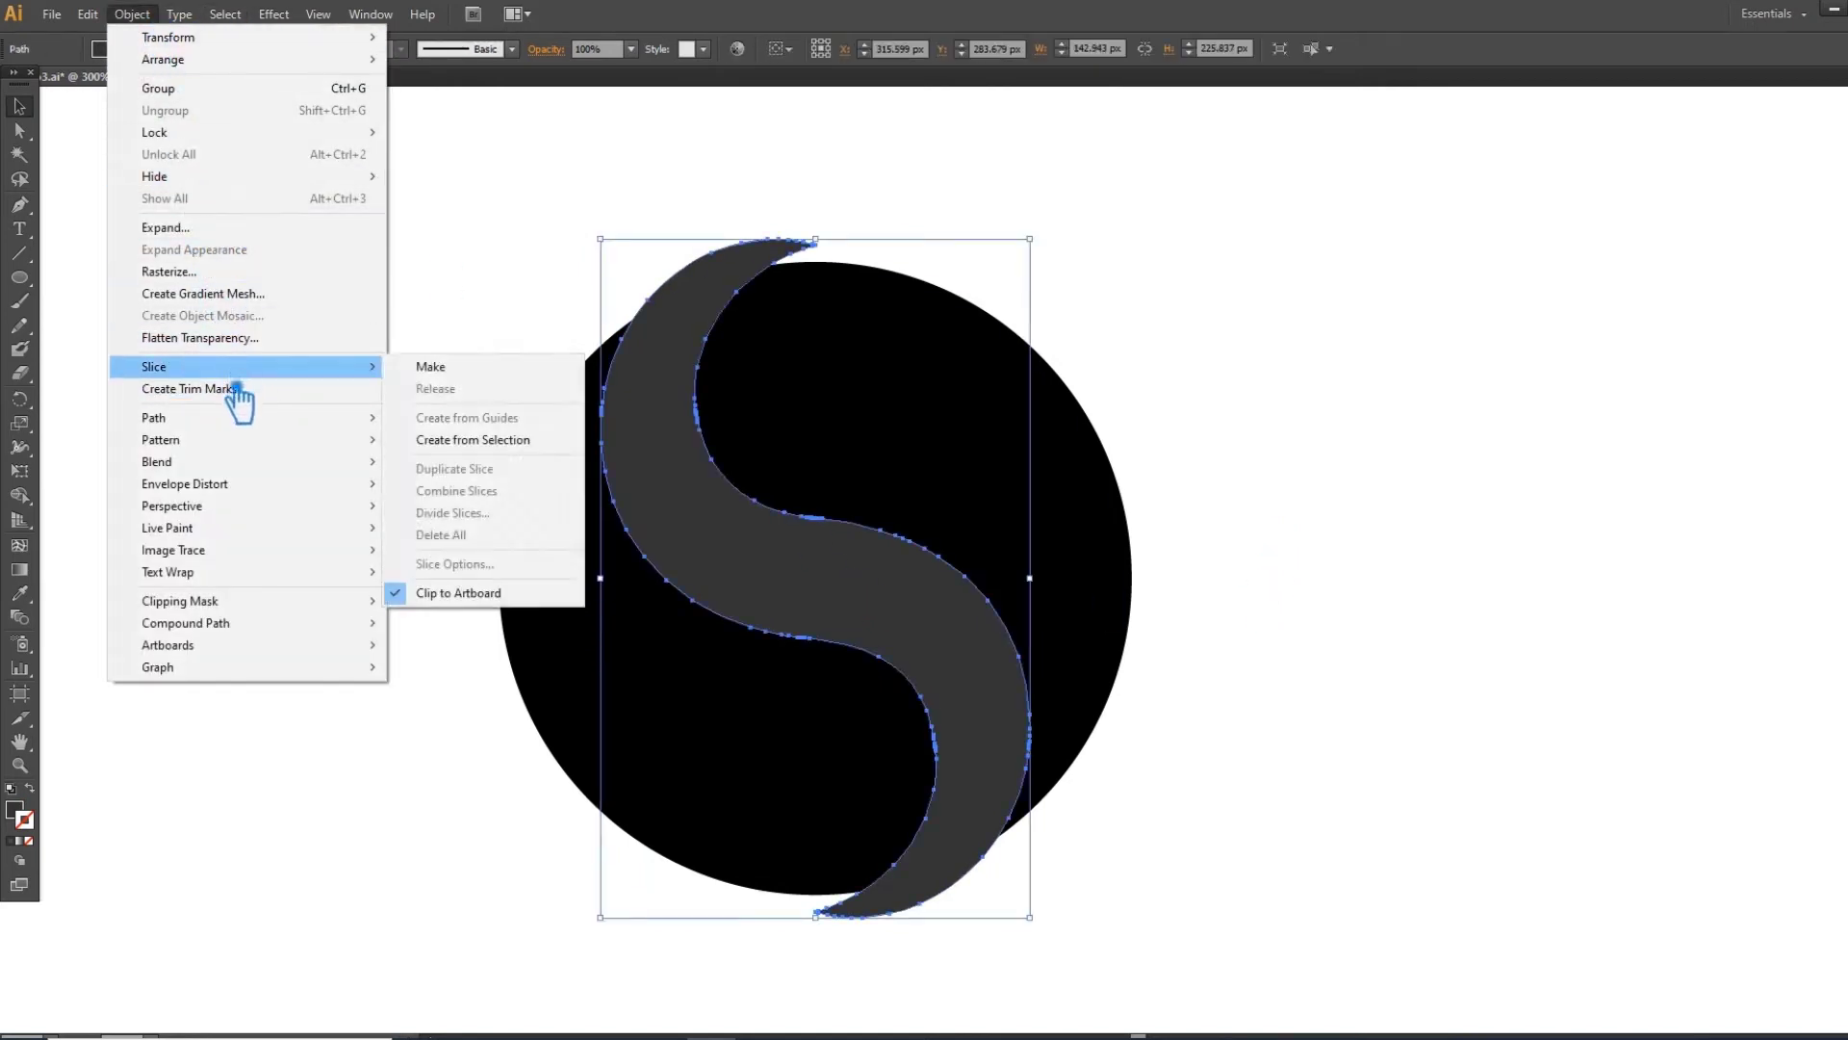
mouse_move(317, 416)
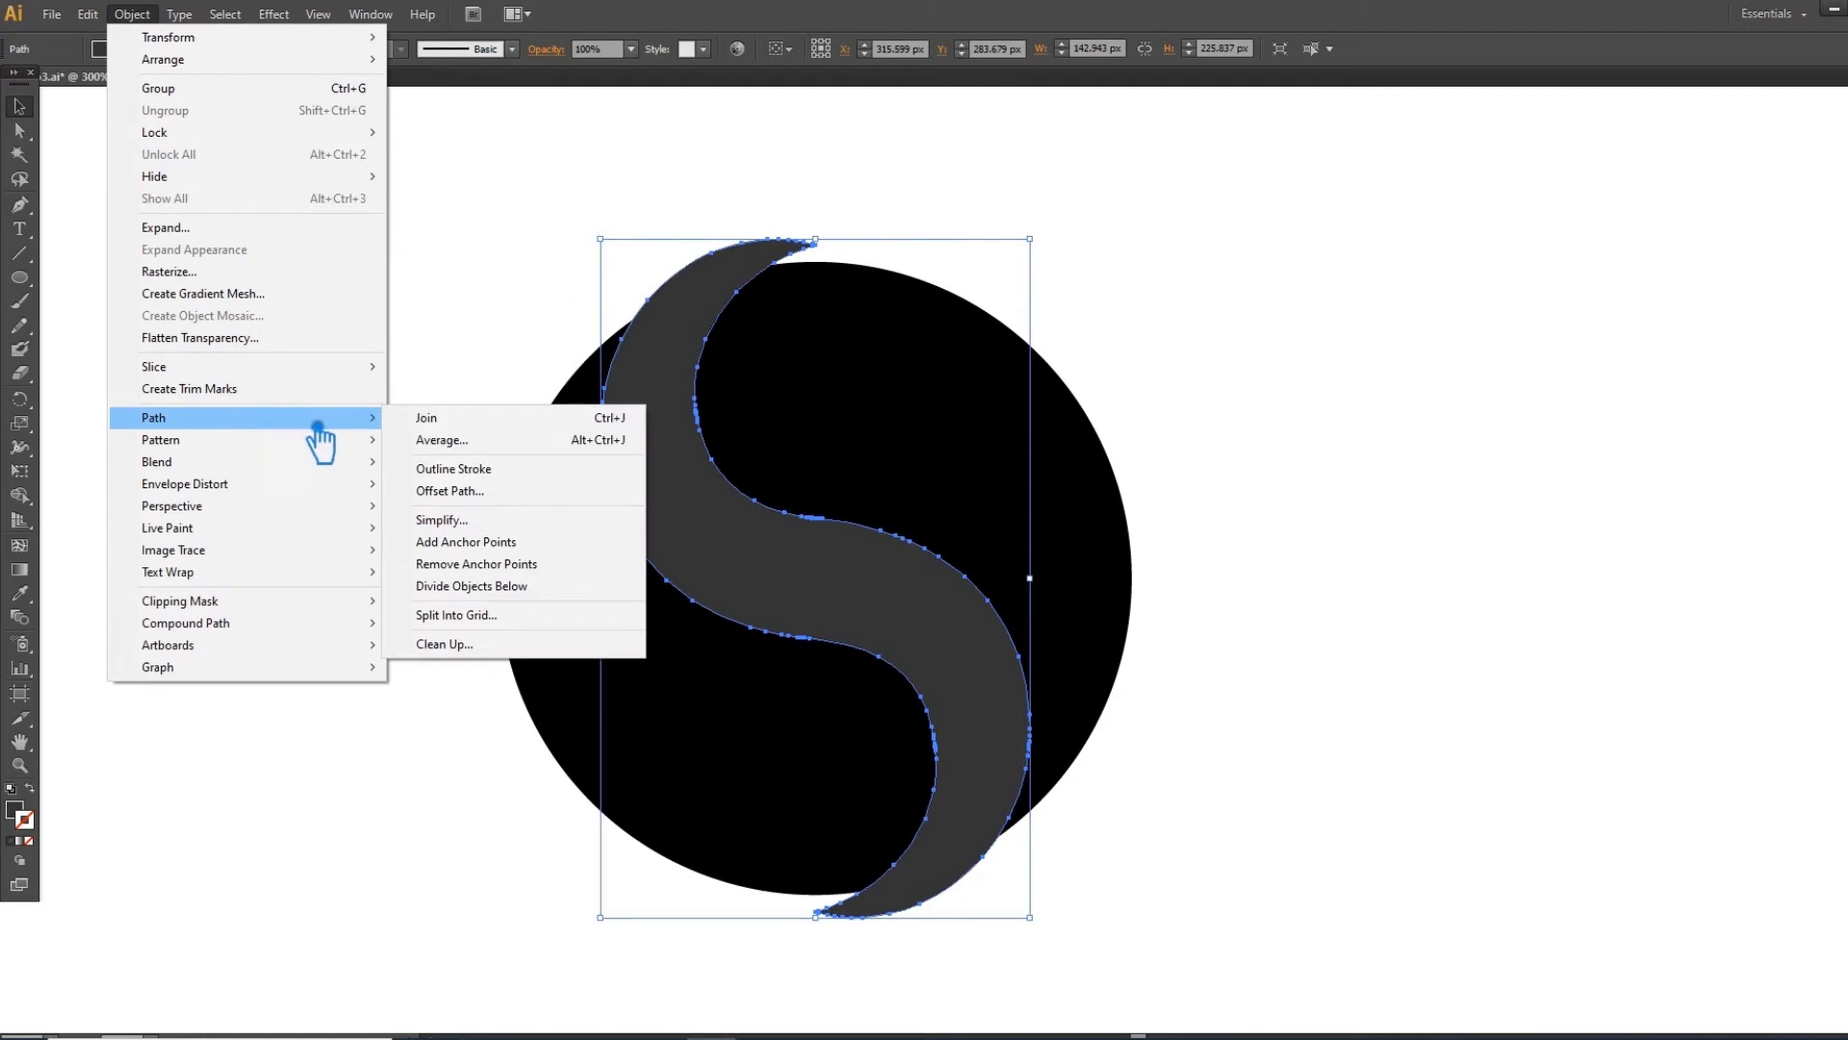
left_click(489, 492)
left_click(1222, 460)
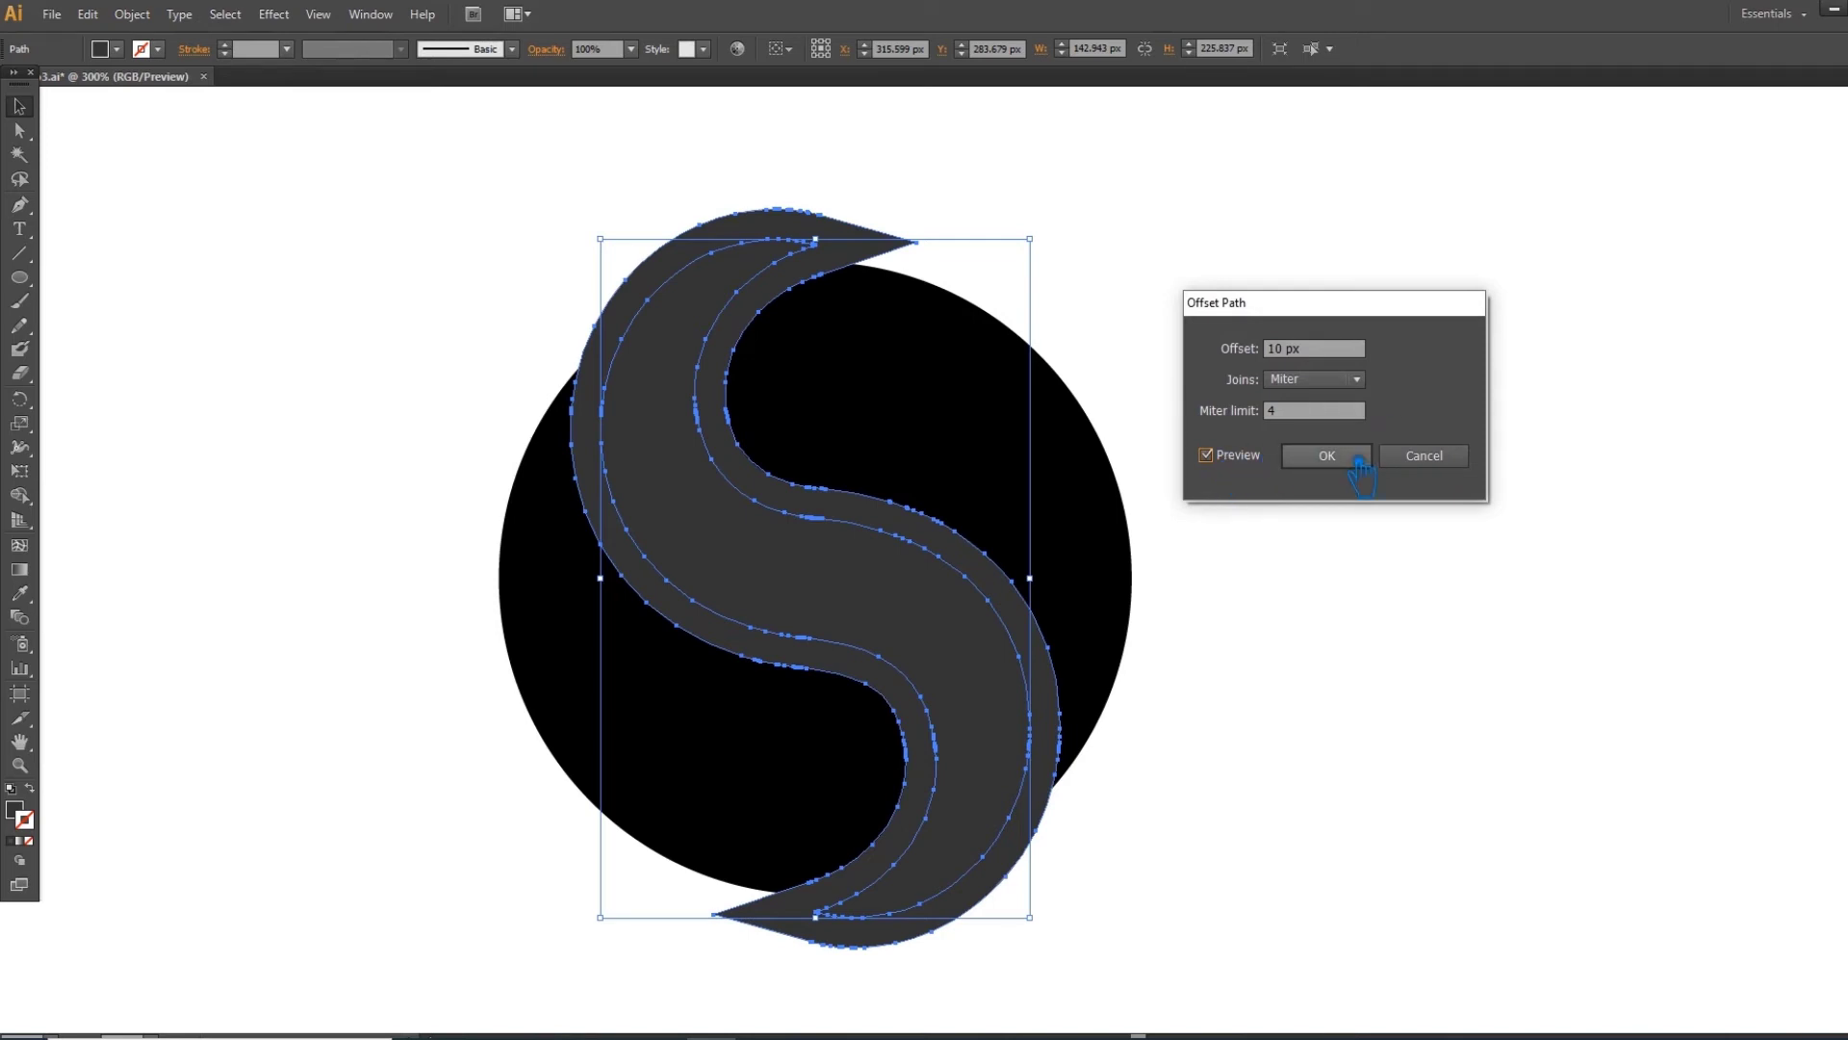
left_click(1361, 456)
- Offset the enlarged S outline by another 10 px with miter joins, creating a third, wider S shape
left_click(132, 14)
mouse_move(316, 449)
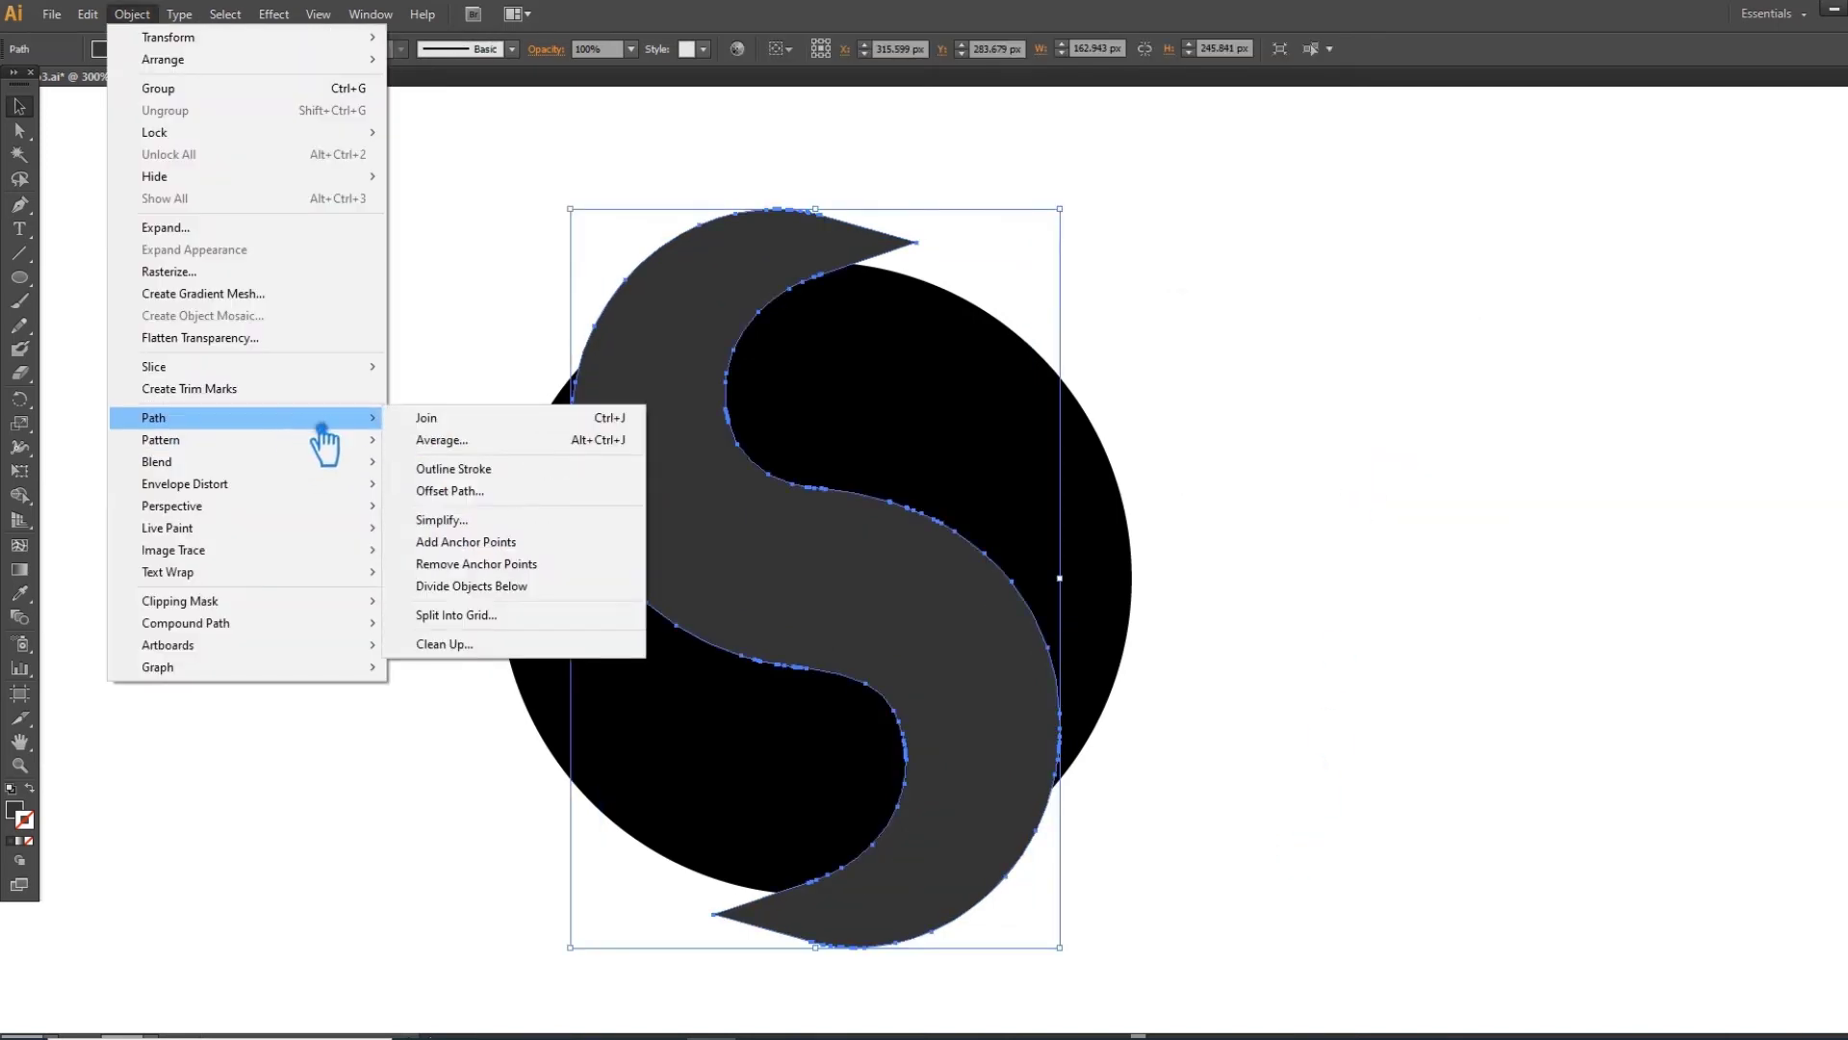
left_click(545, 507)
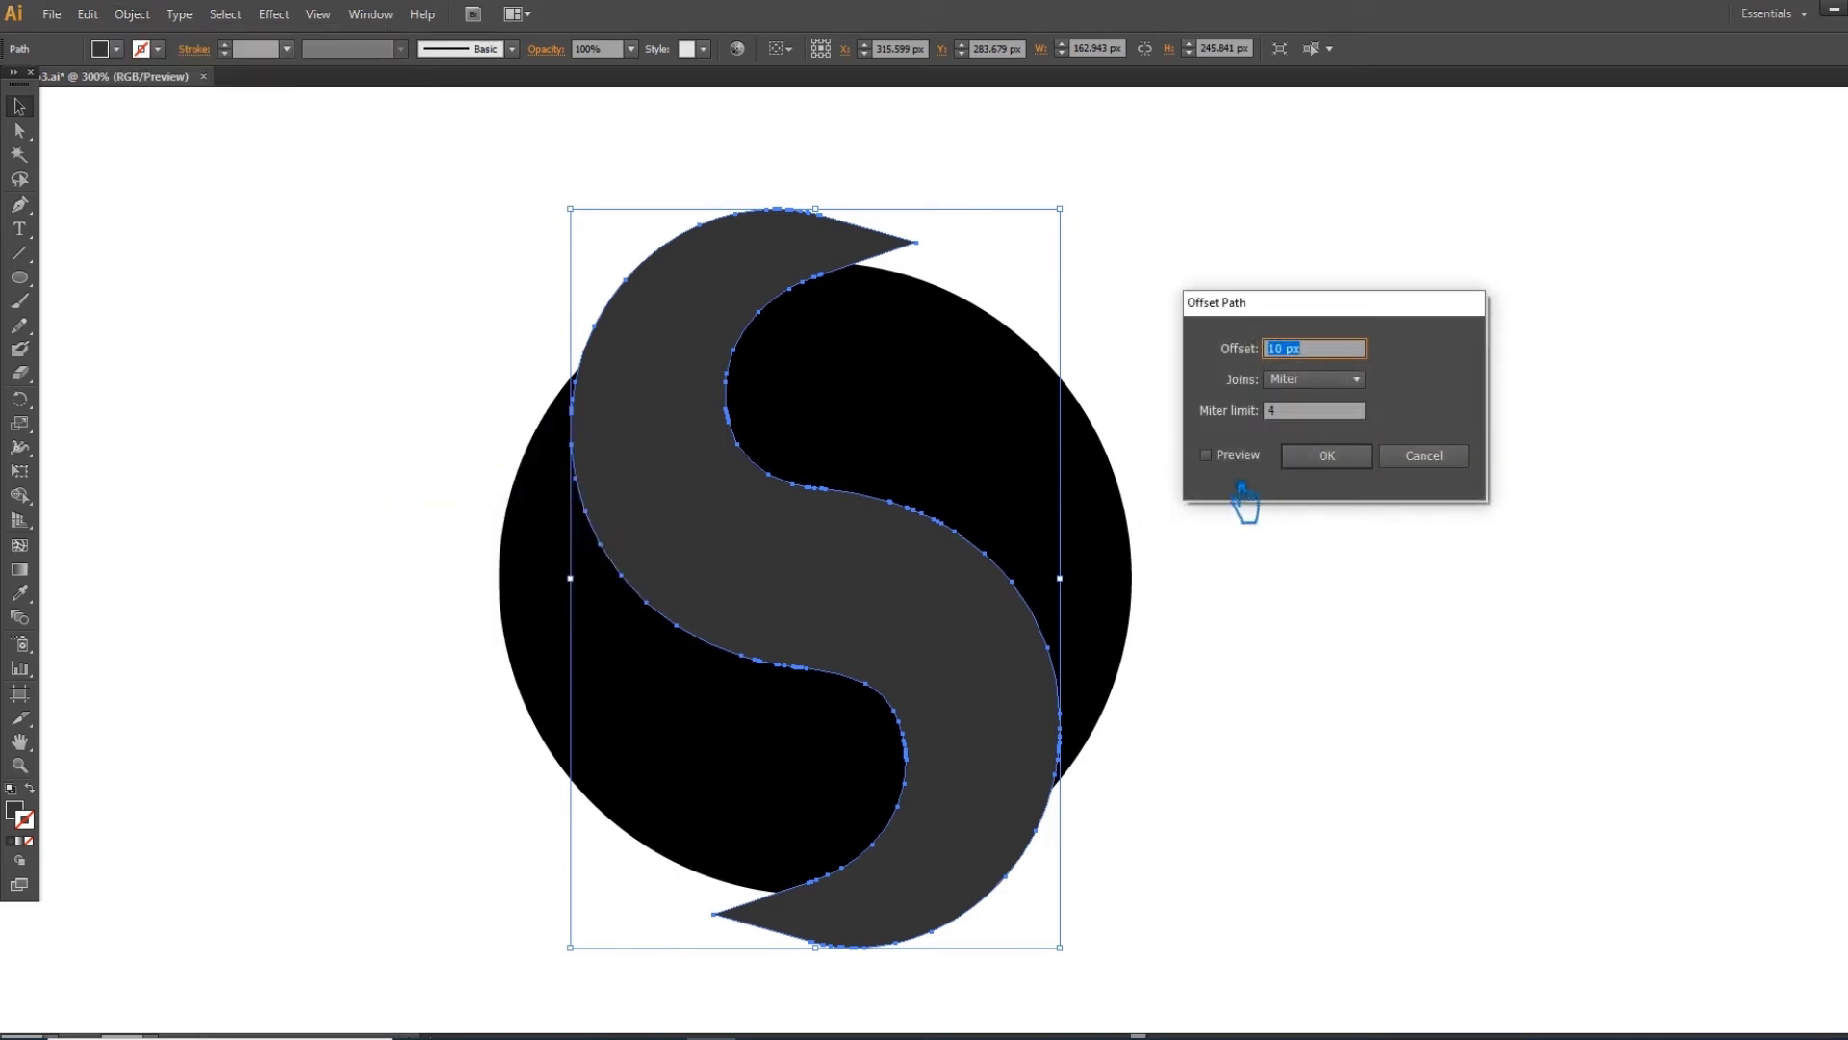
left_click(1206, 456)
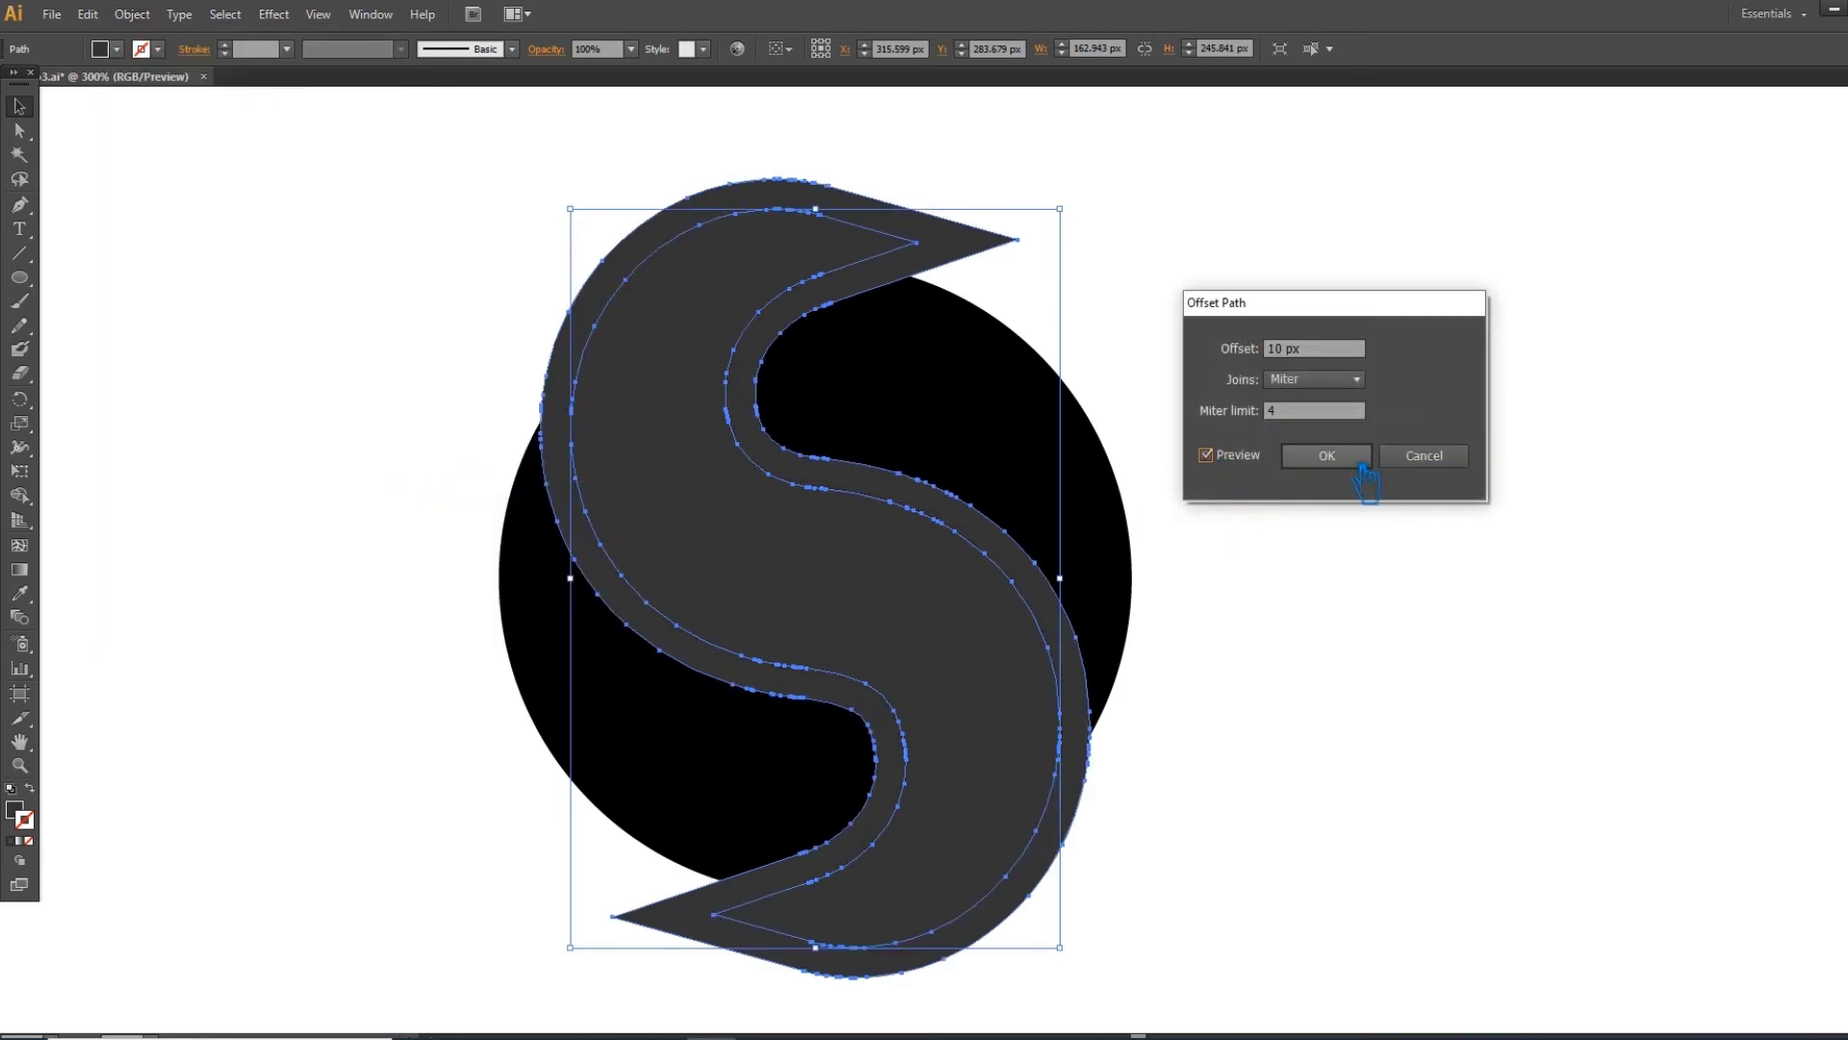
left_click(1363, 465)
- Divide the circle and all three S outlines into separate pieces with Pathfinder, and ungroup the result
left_click_drag(1268, 920, 385, 123)
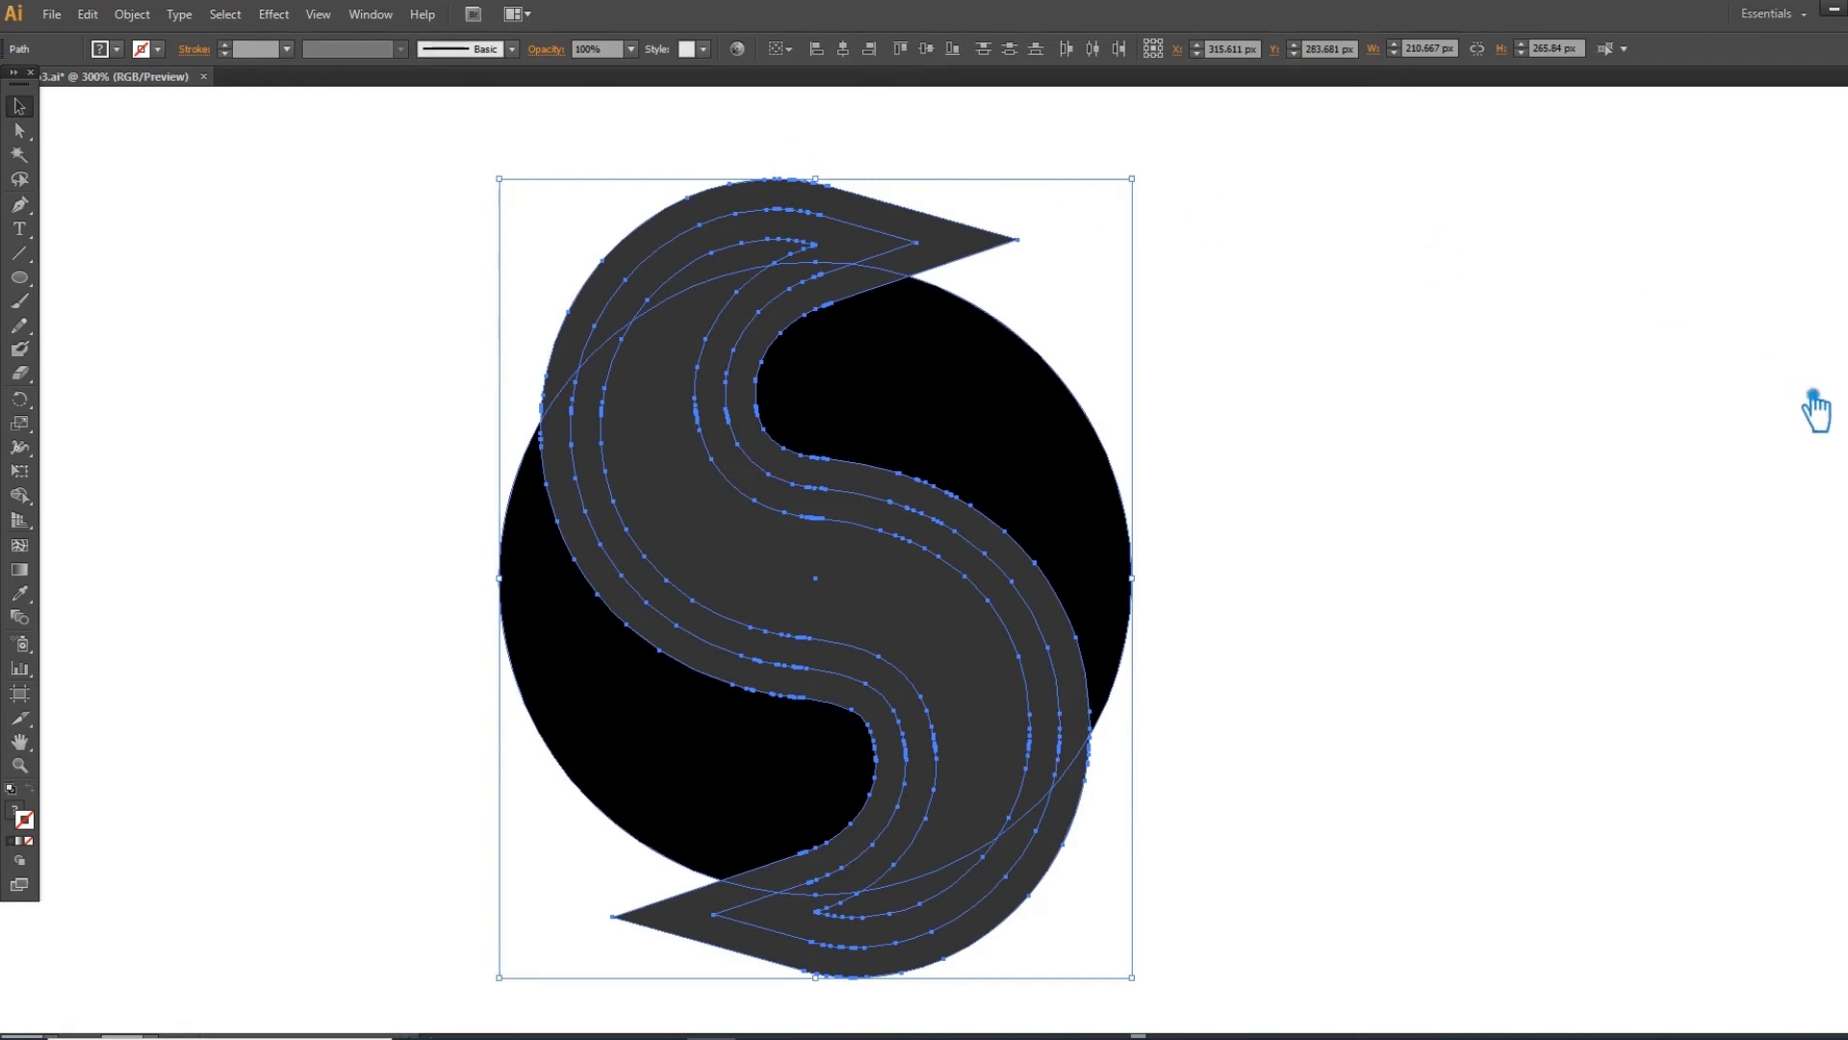
key("ctrl+shift+F9")
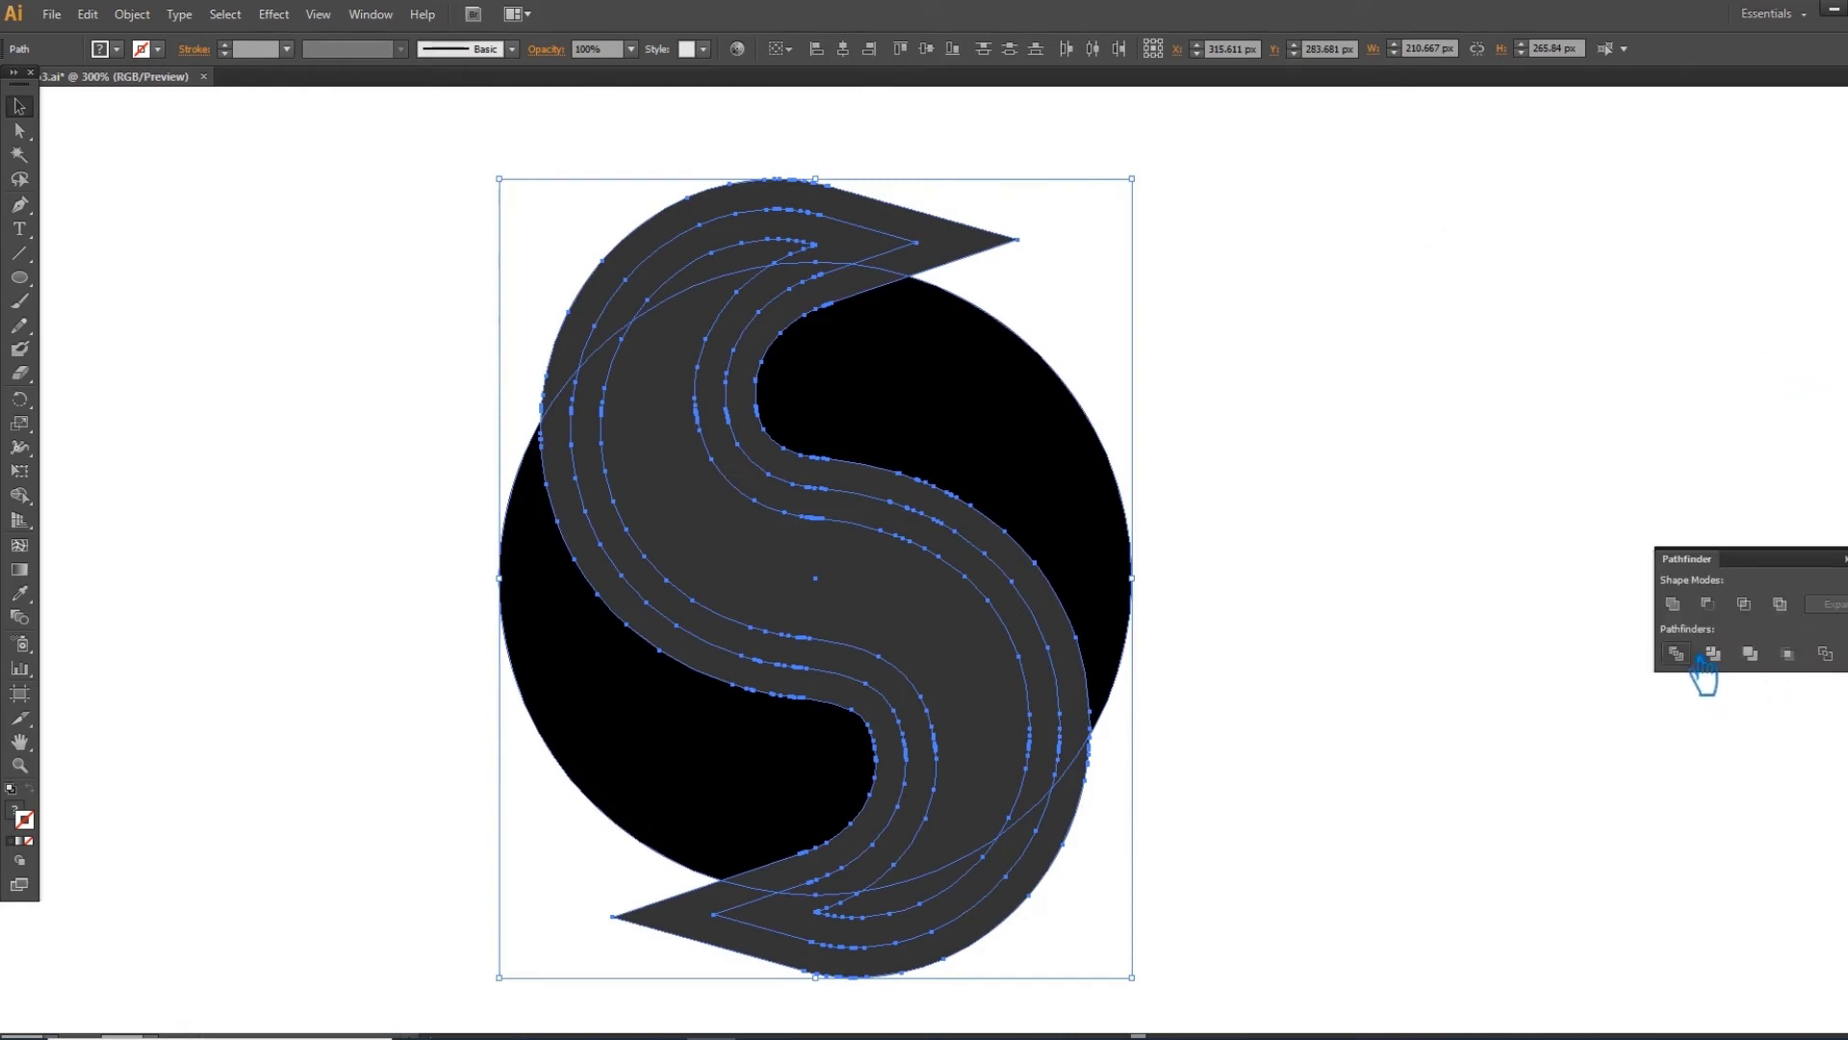
left_click(1680, 654)
key("ctrl+shift+F9")
left_click(1667, 511)
right_click(836, 188)
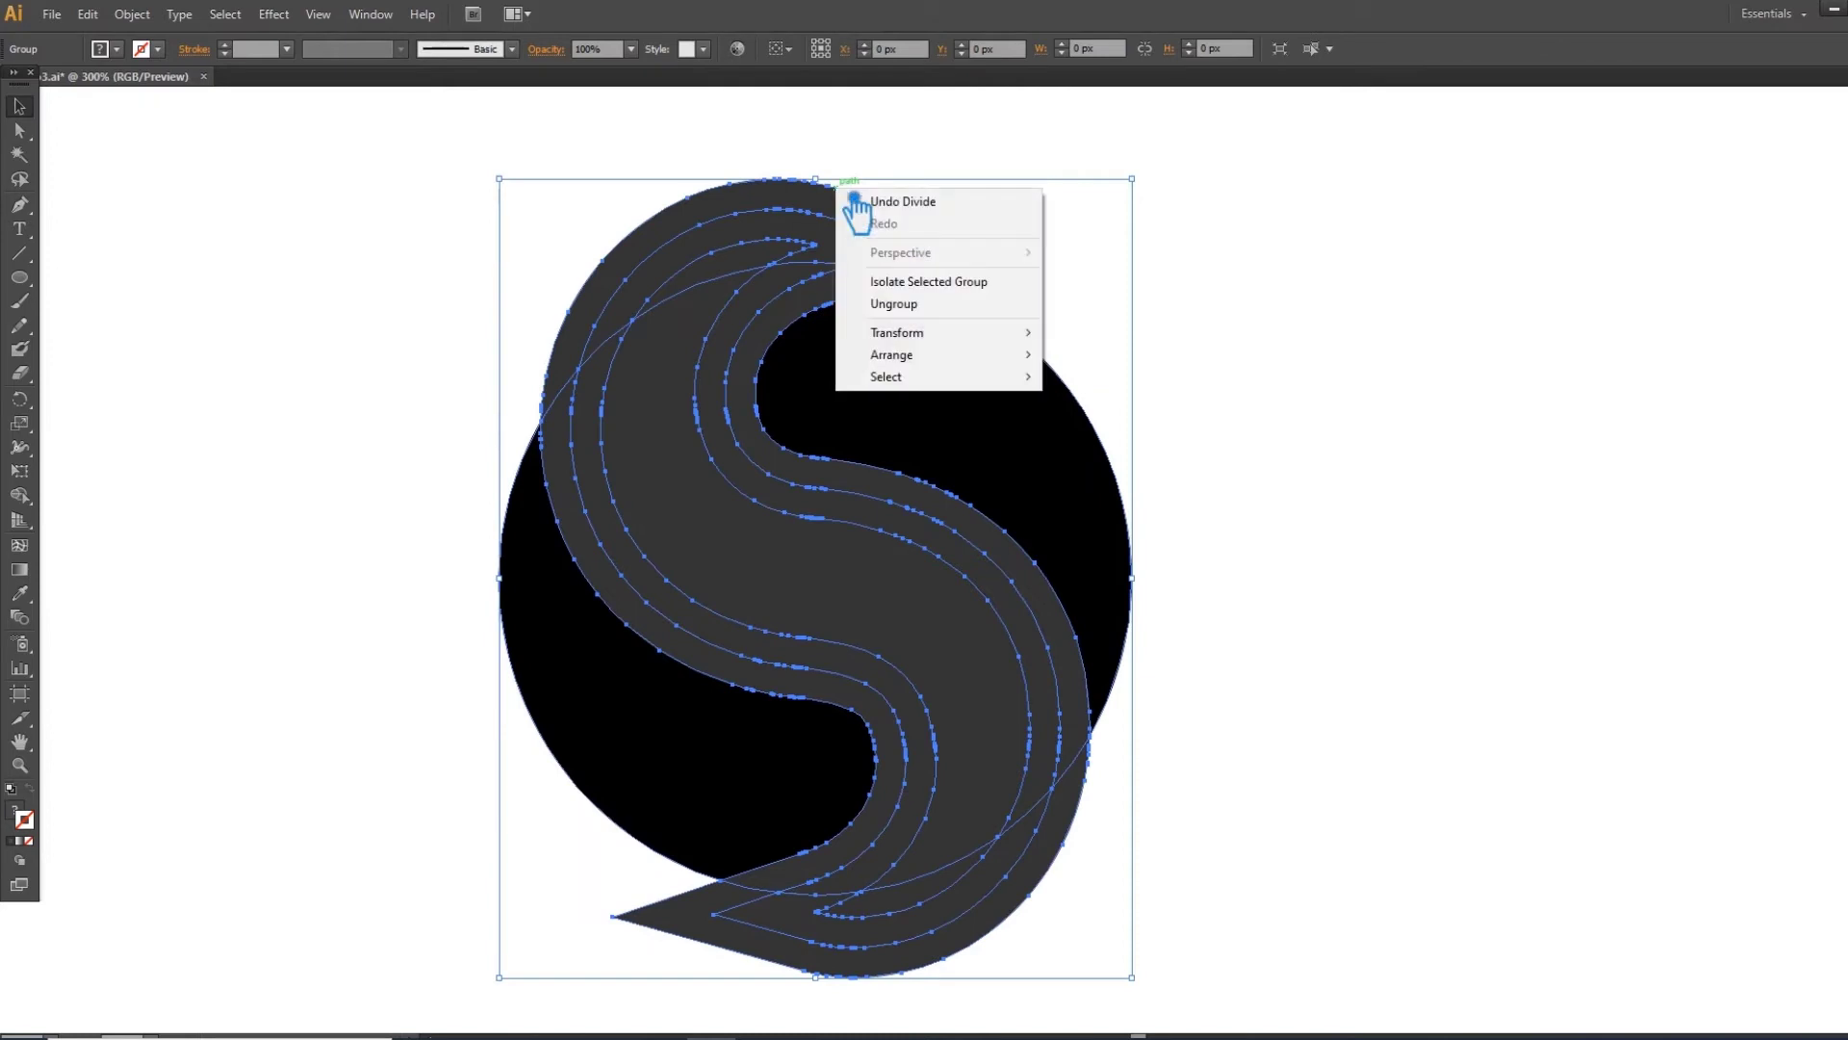
left_click(890, 303)
- Delete the offset pieces that extend beyond the circle around the S's upper and lower tips
left_click(780, 210)
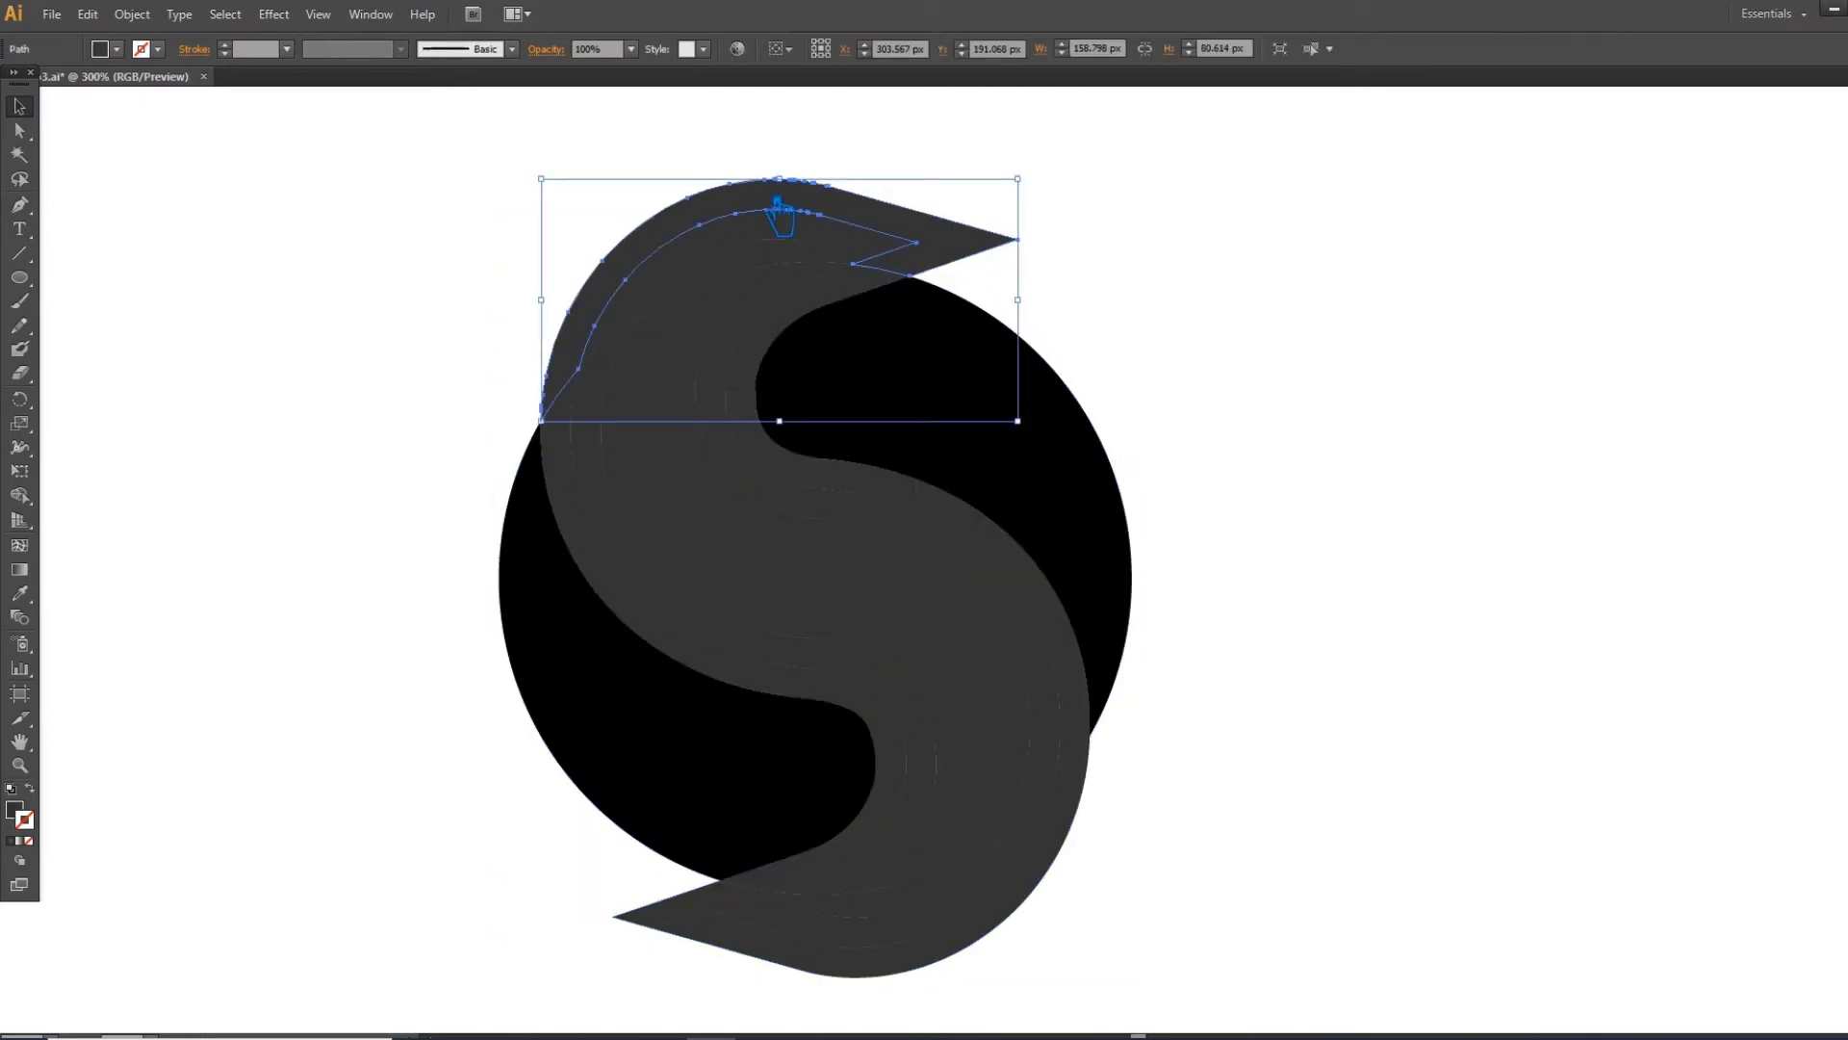
key("Delete")
left_click(778, 228)
key("Delete")
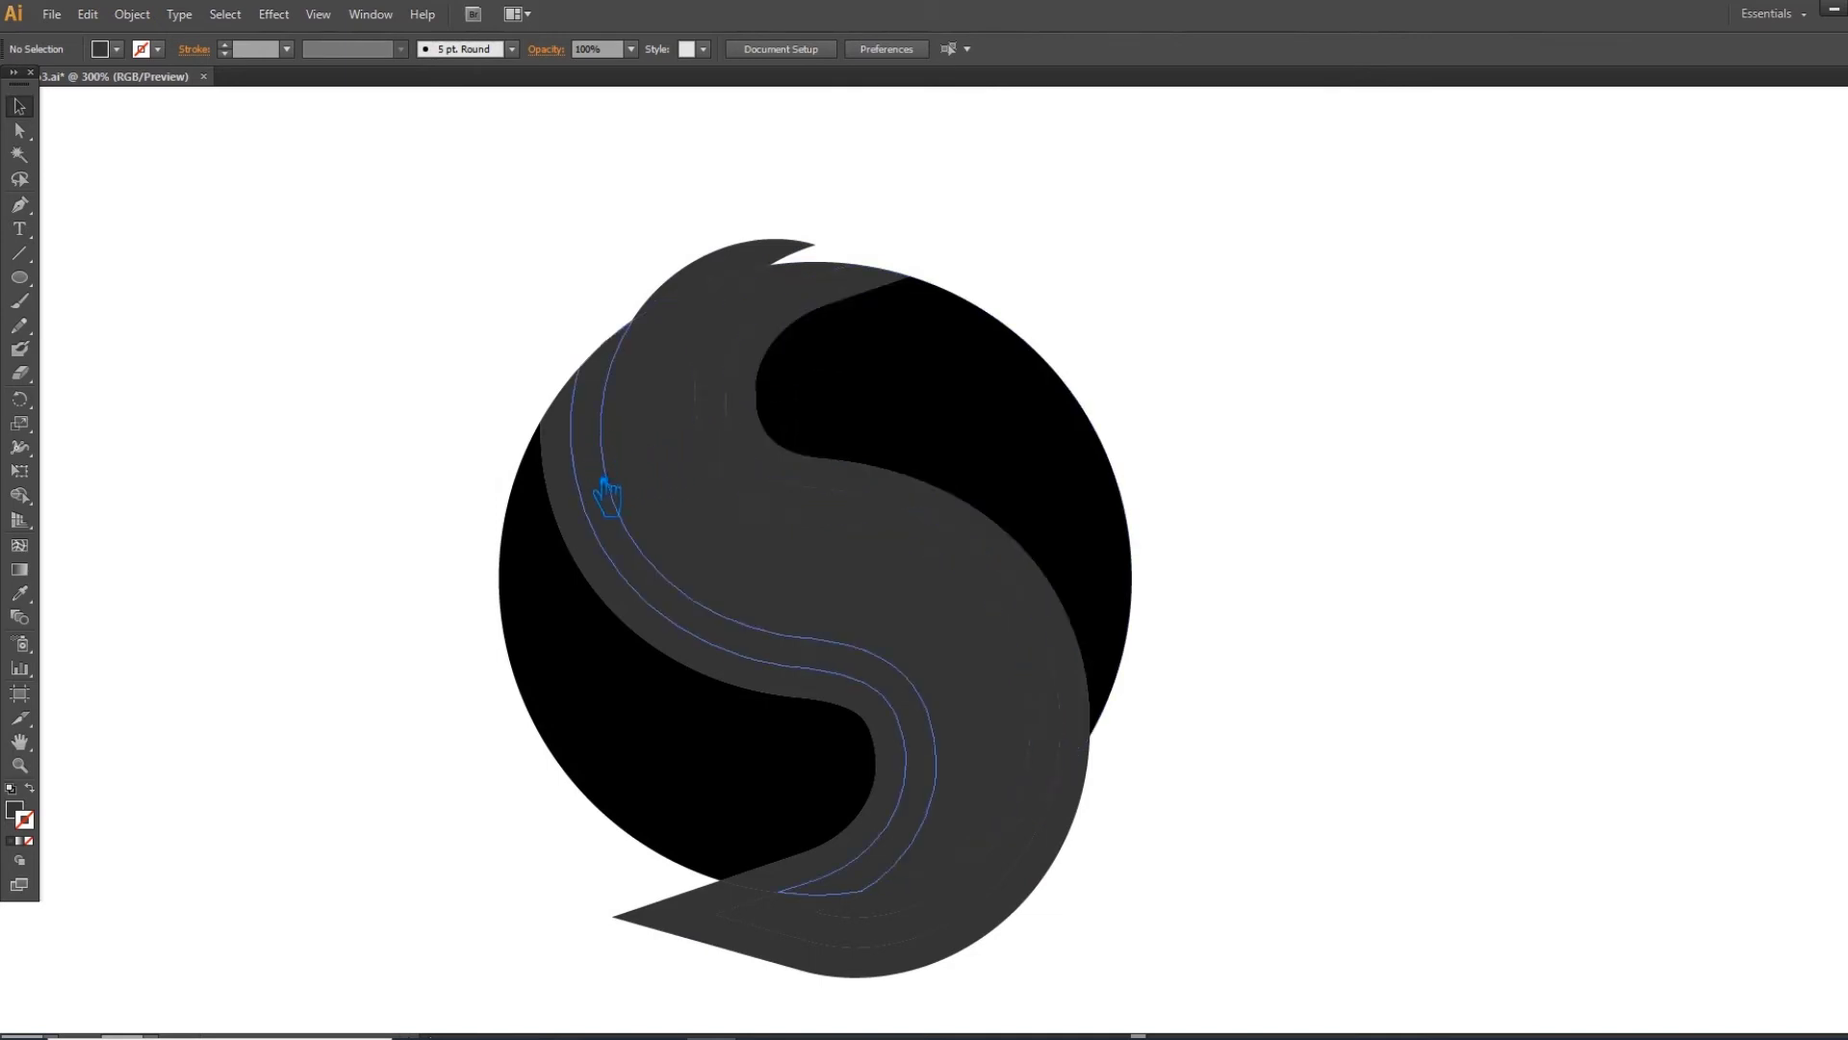
left_click(680, 929)
key("Delete")
left_click(801, 946)
key("Delete")
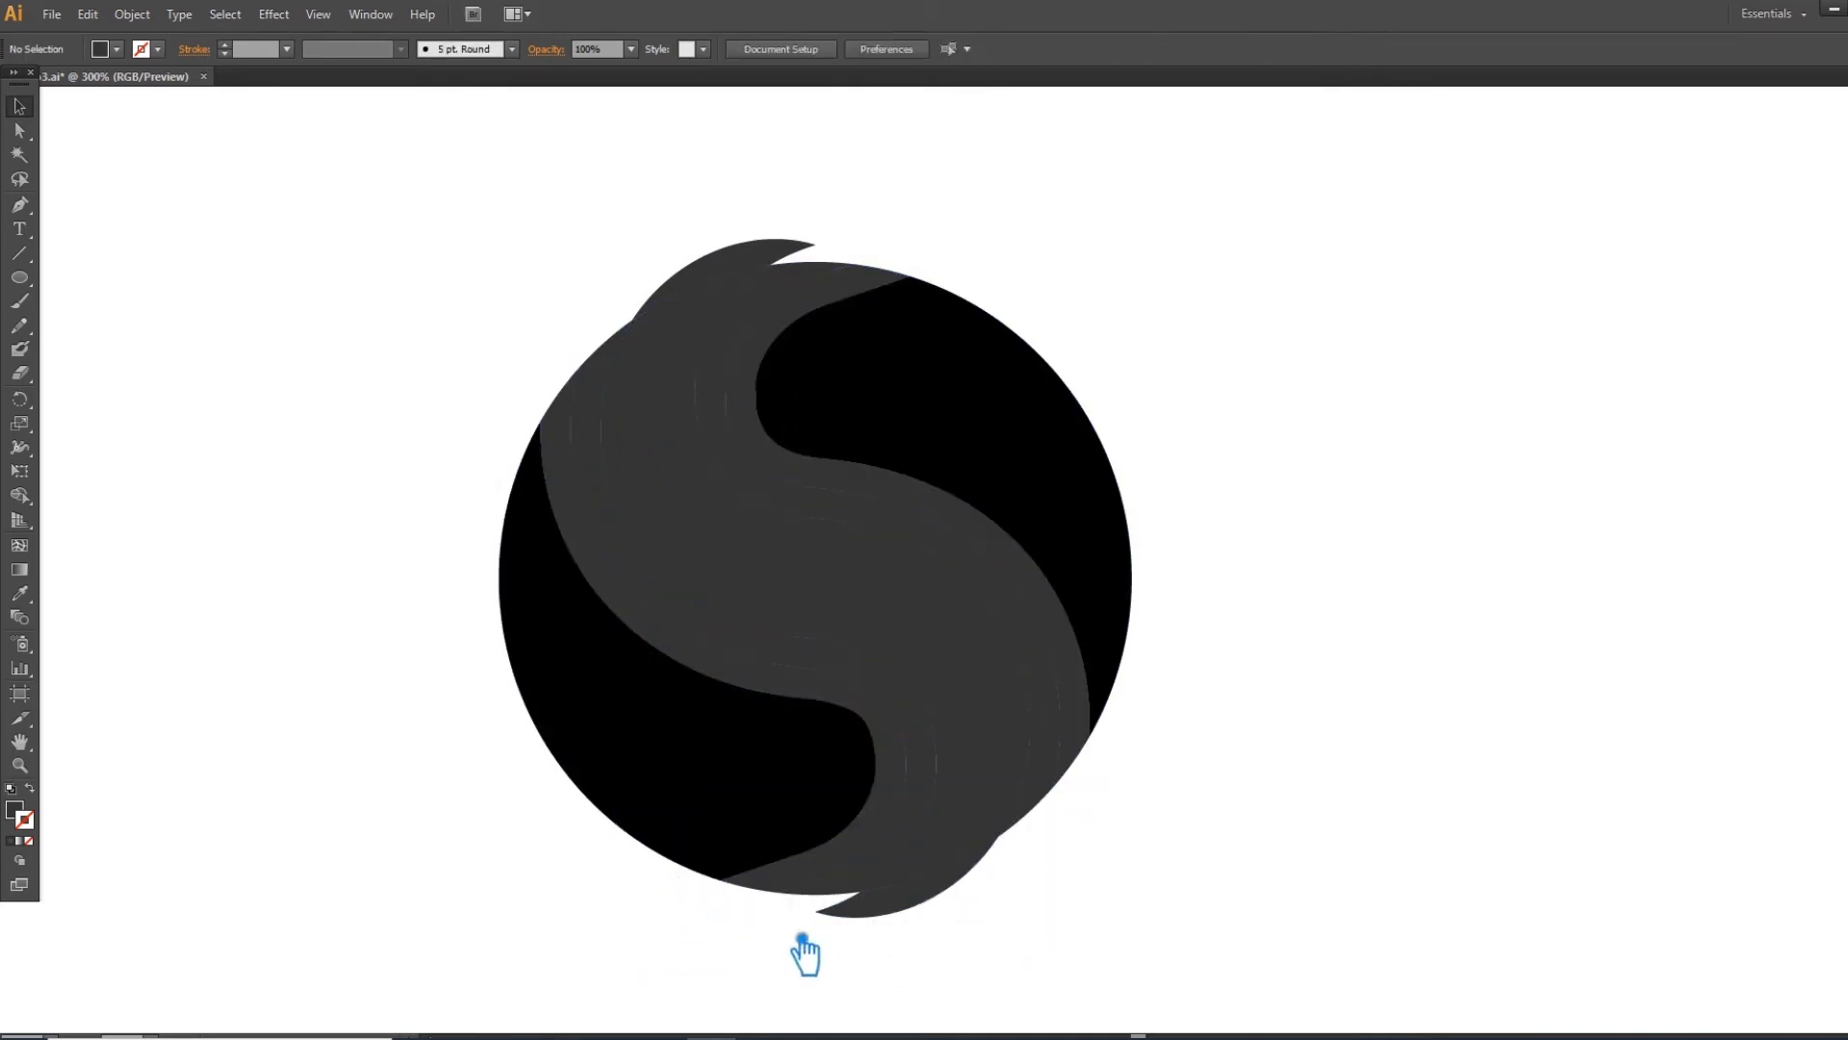
- Delete the inner offset bands along both sides of the central S to leave white gaps
left_click(915, 875)
key("Delete")
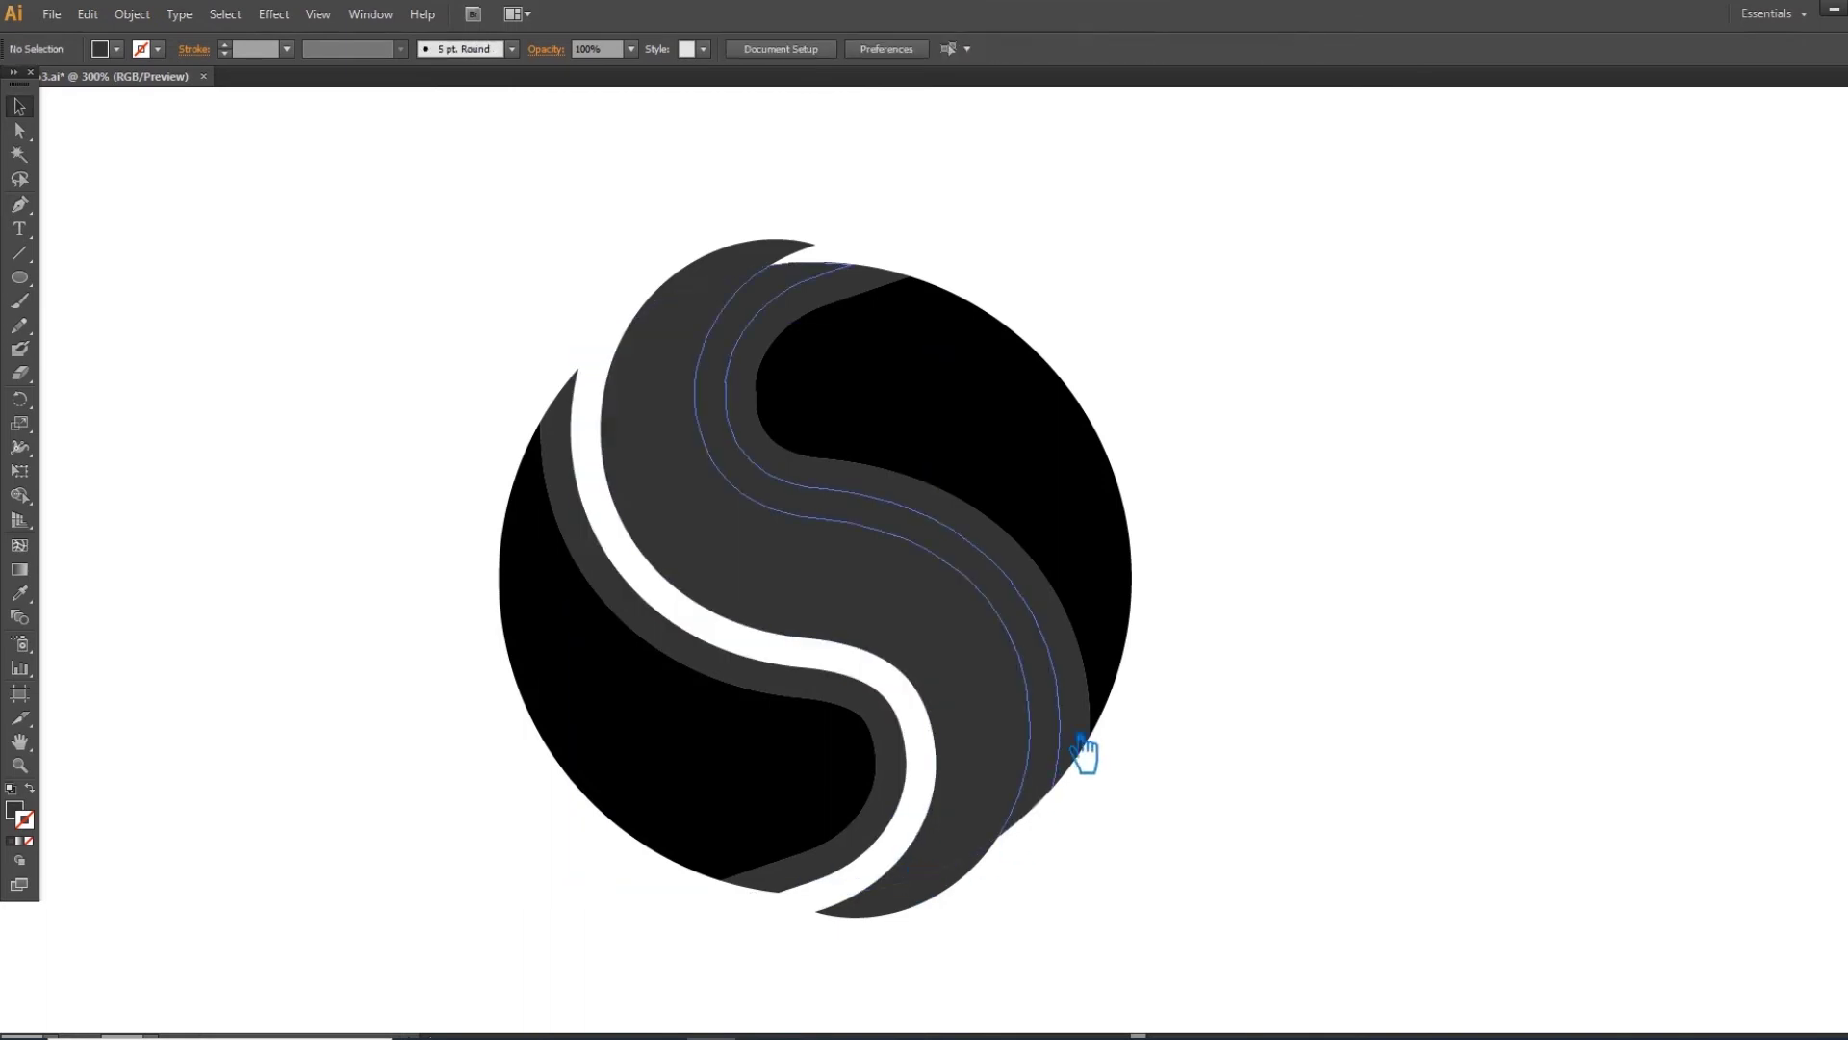
left_click(1061, 656)
key("Delete")
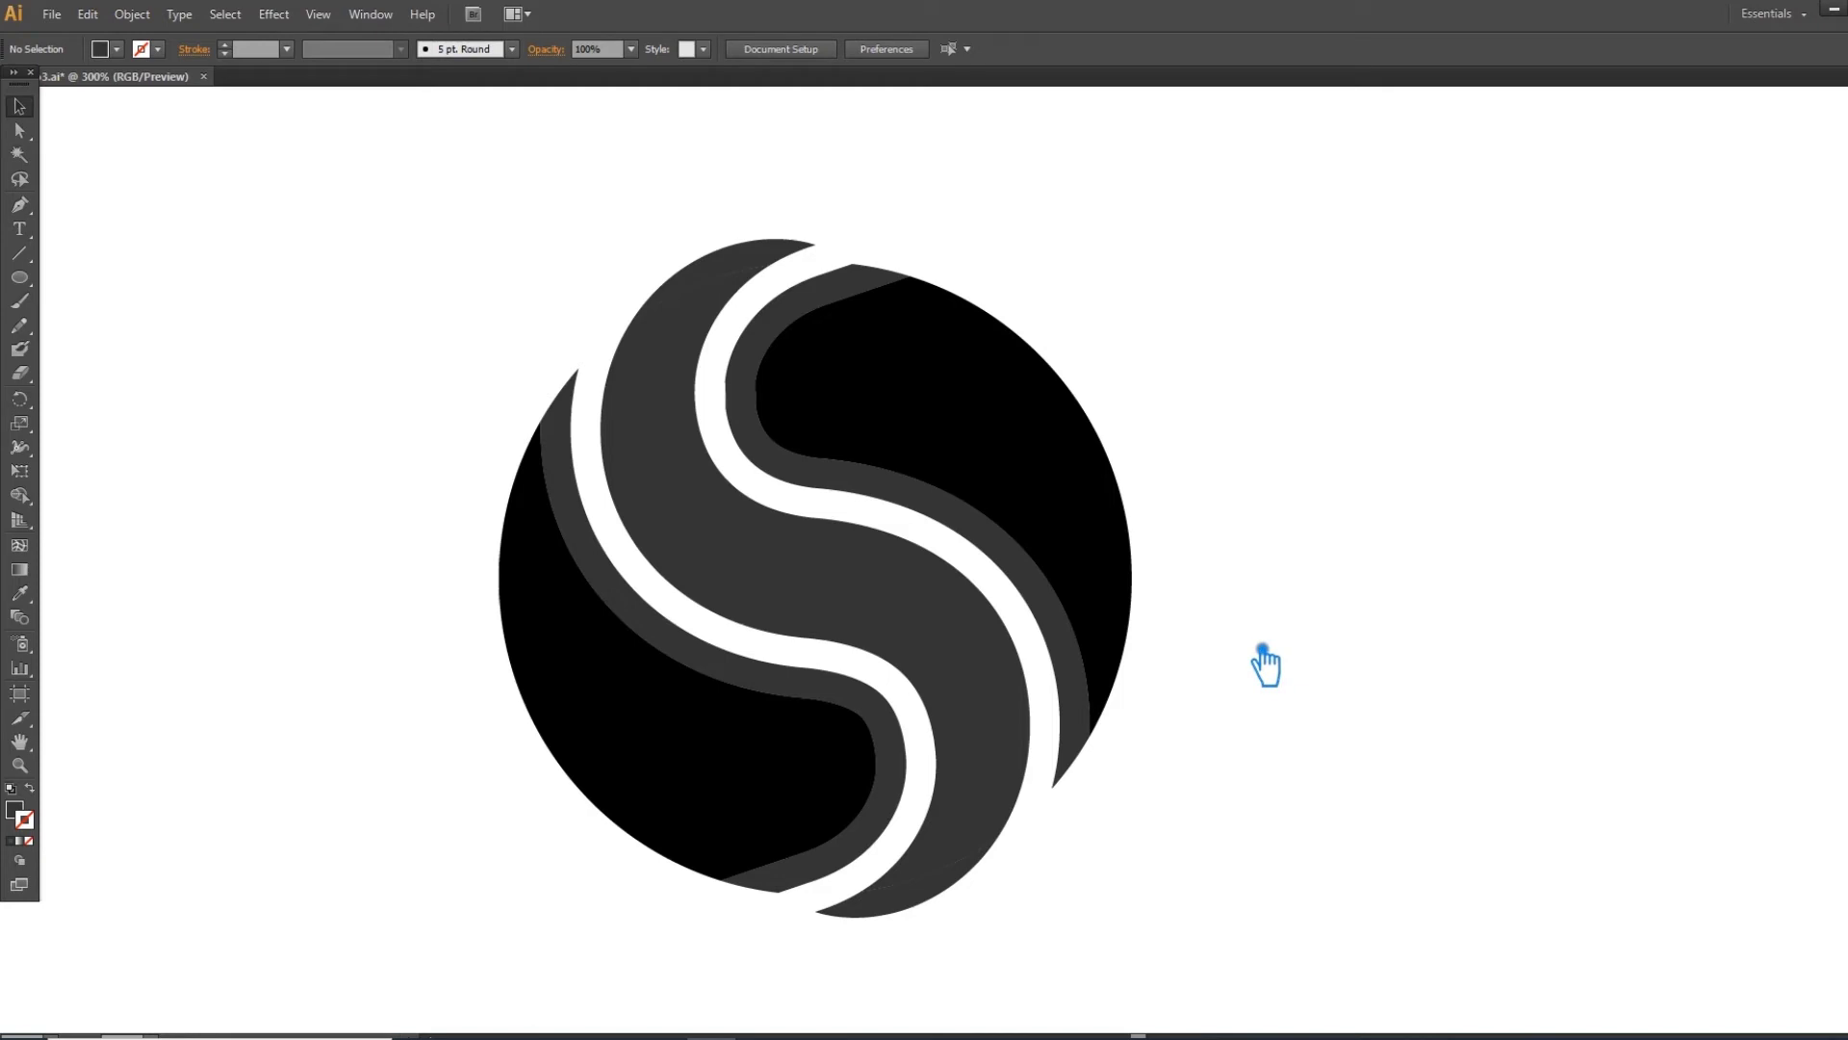
key("ctrl+z")
left_click(1336, 653)
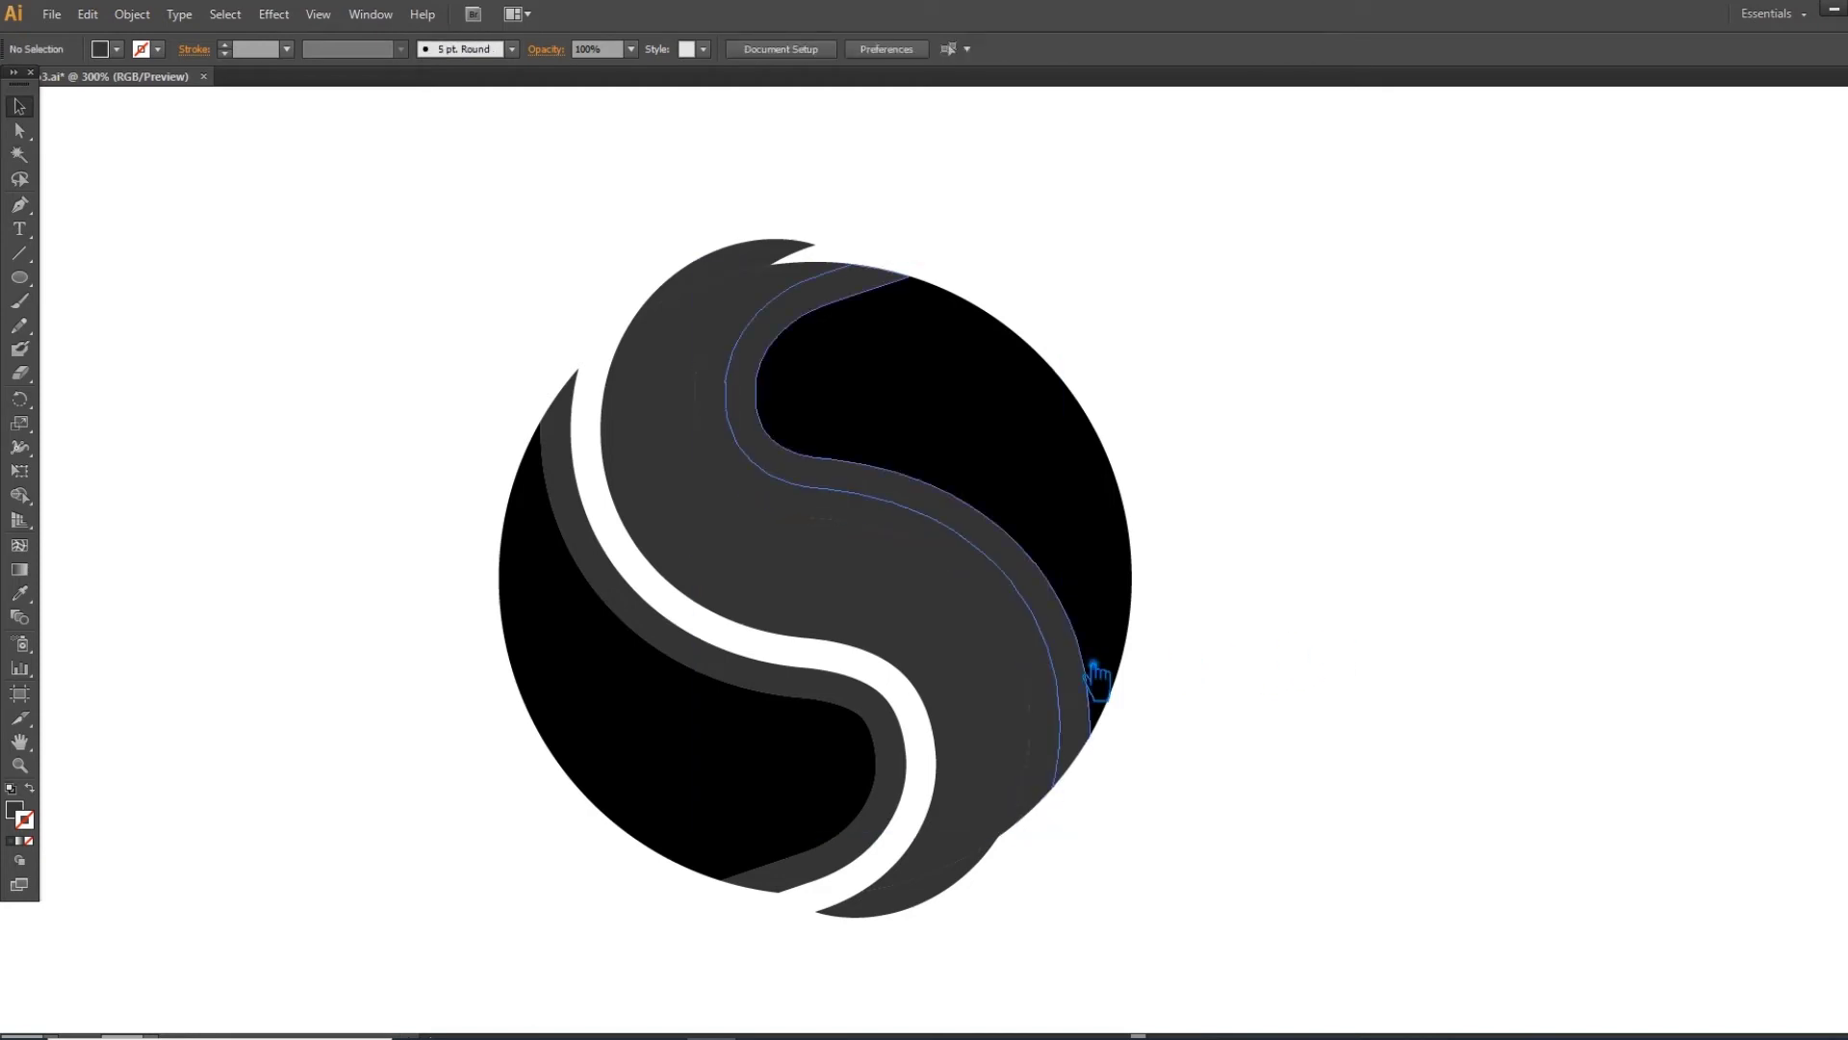
left_click(1059, 699)
key("Delete")
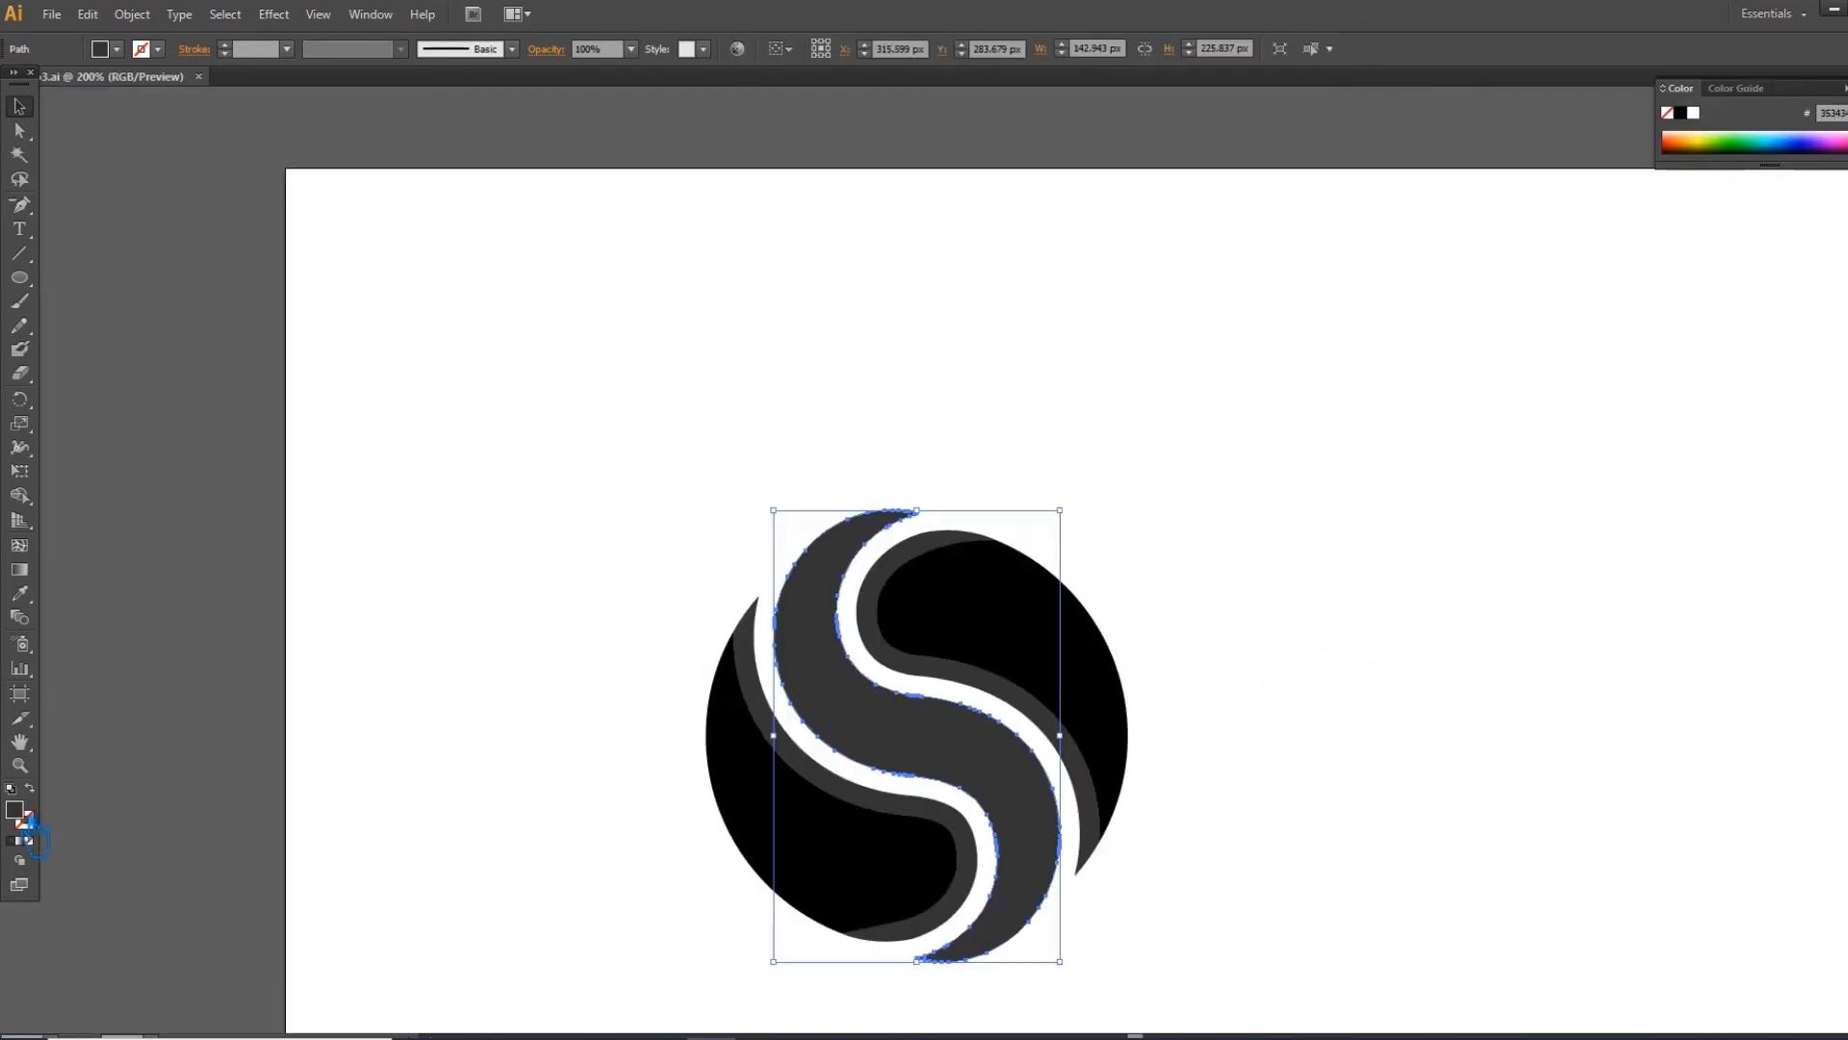
double_click(19, 814)
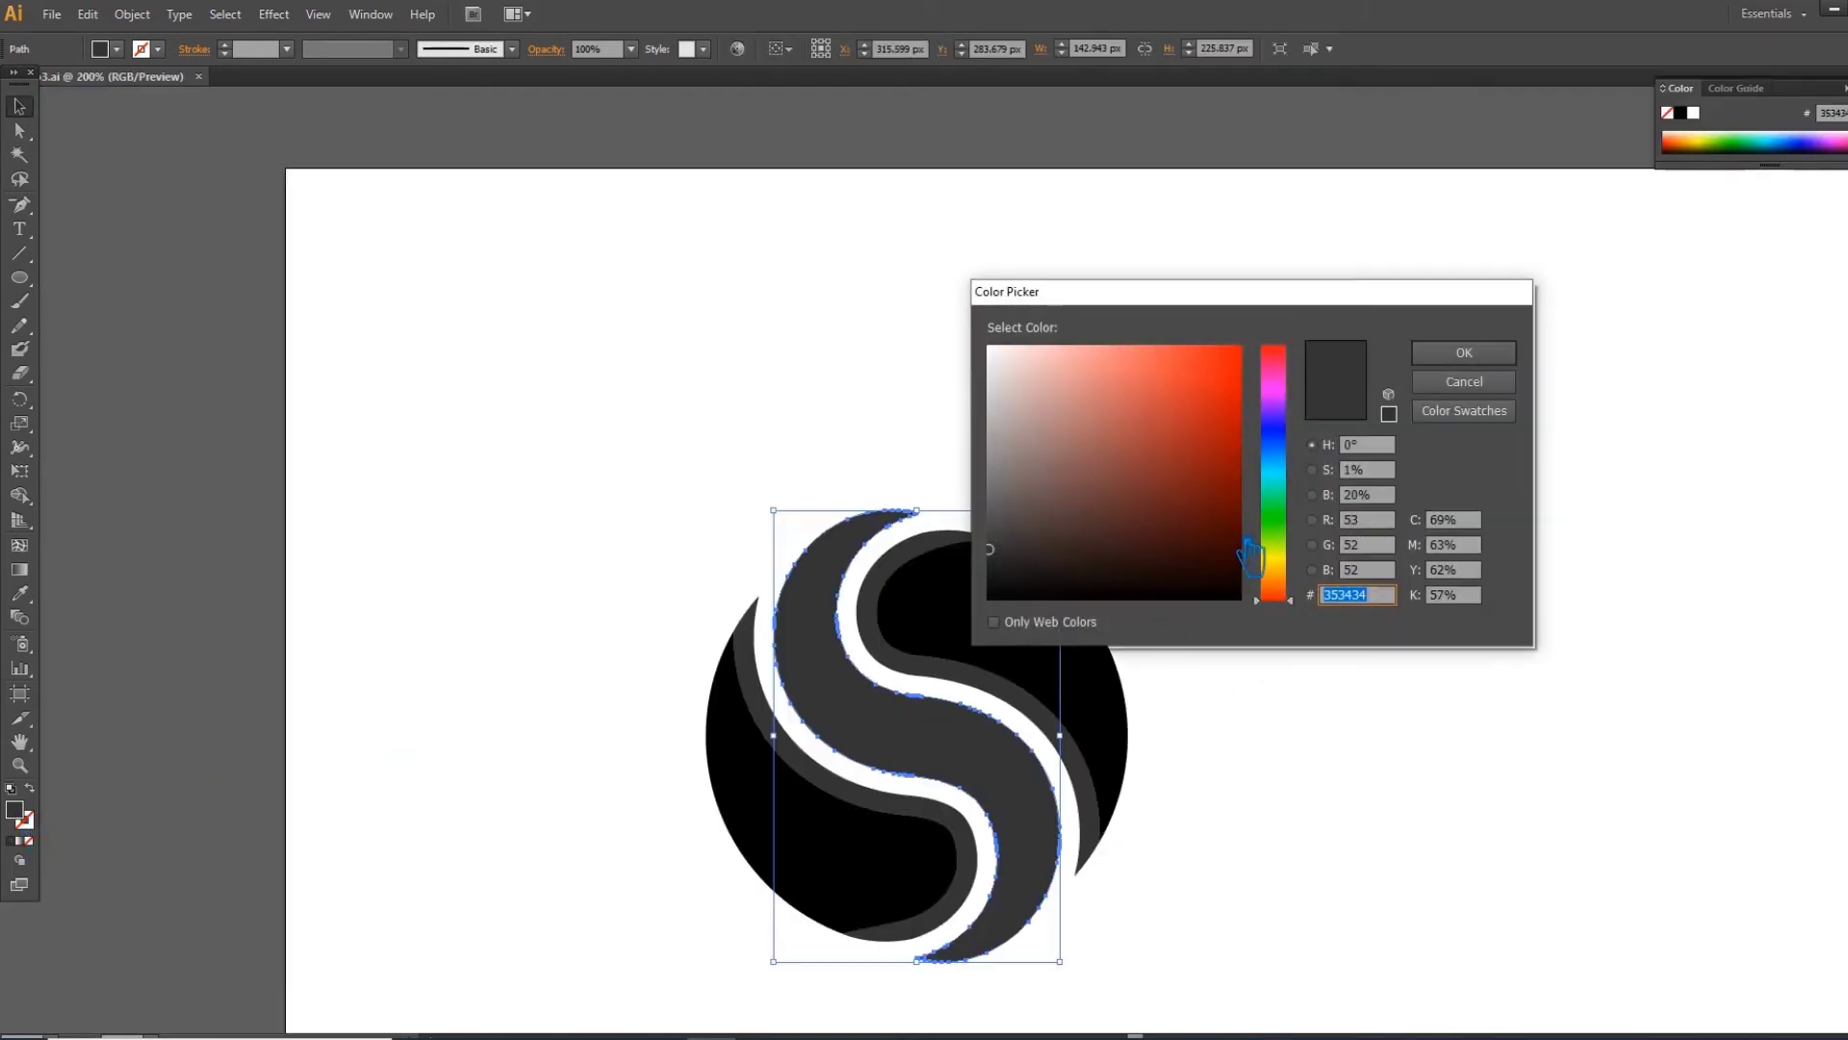
left_click(1199, 535)
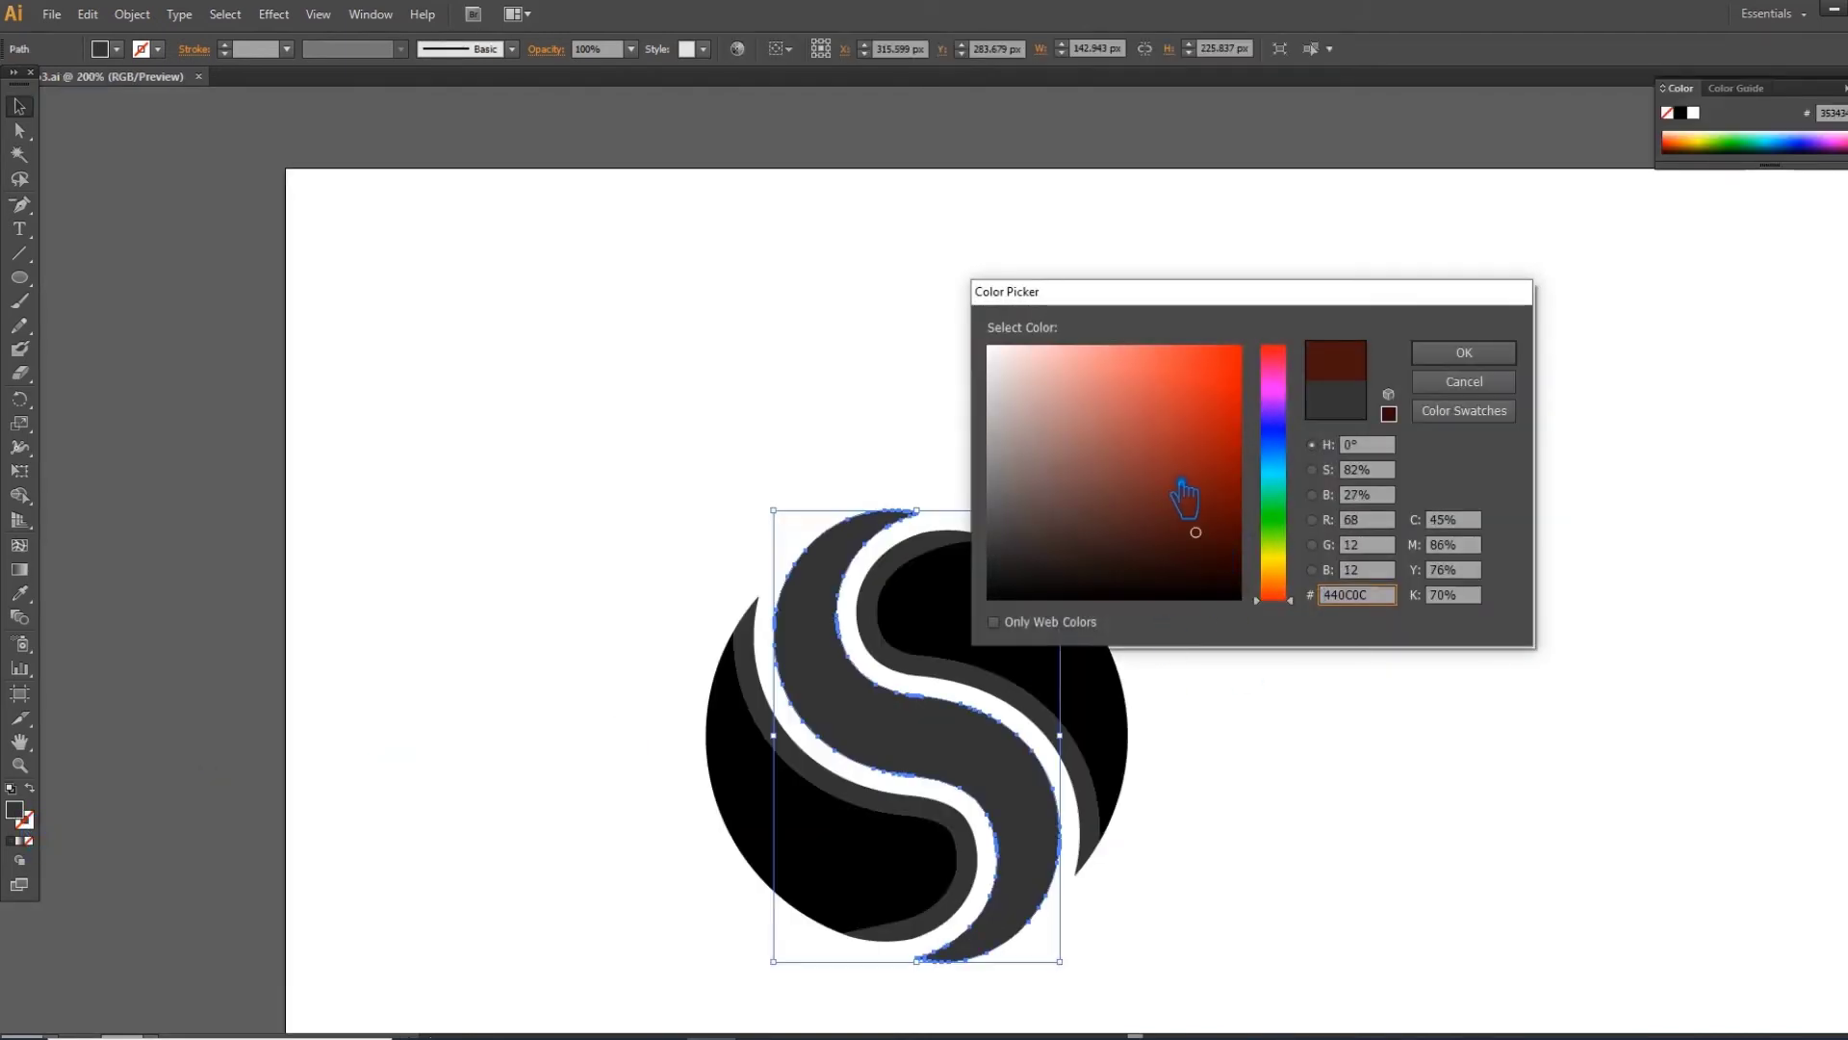
left_click(1464, 352)
- Group the two curved bands flanking the central S and fill them with dark red 591414
left_click(876, 799)
left_click(1037, 722, "shift")
key("ctrl+g")
double_click(28, 821)
left_click(1185, 542)
mouse_move(1207, 543)
left_mouse_down()
mouse_move(1197, 519)
mouse_move(1296, 641)
left_mouse_up()
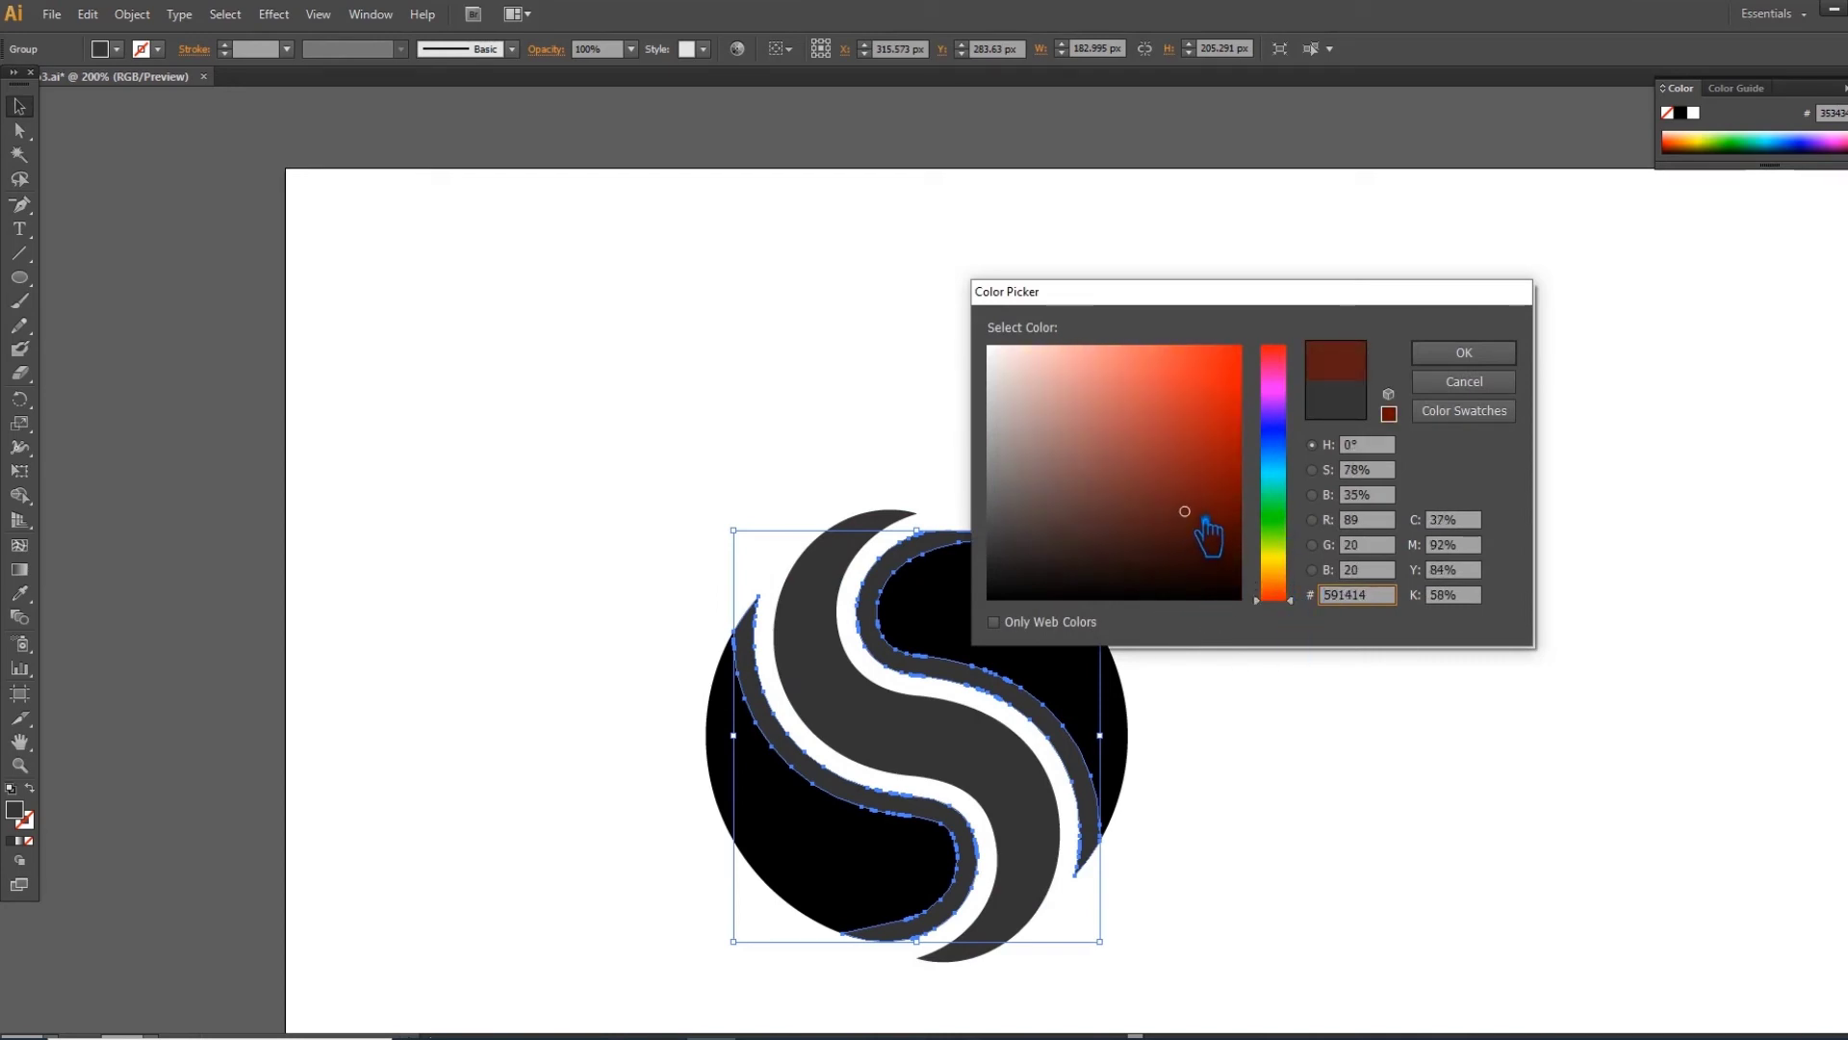
left_click(1464, 352)
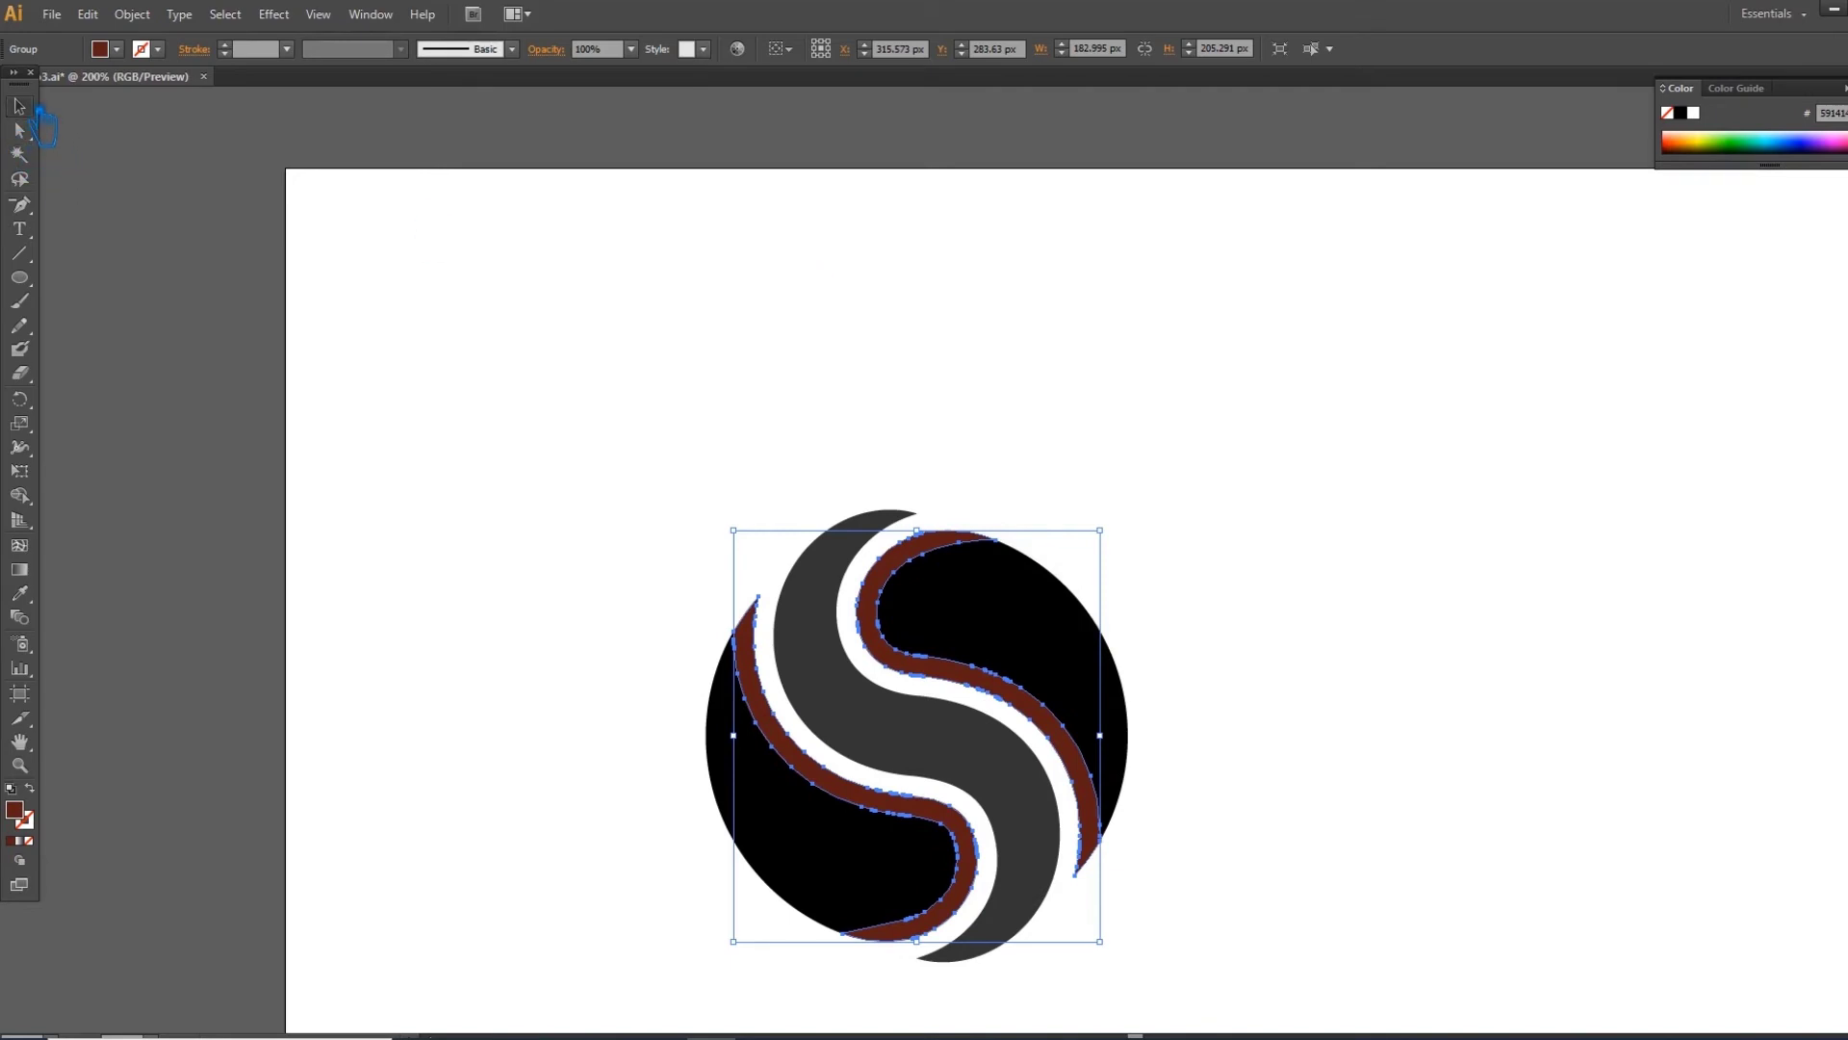
- Group the two black outer circle pieces, sample the bands' dark red onto them, and set their fill to 932828
left_click(452, 317)
left_click(799, 818)
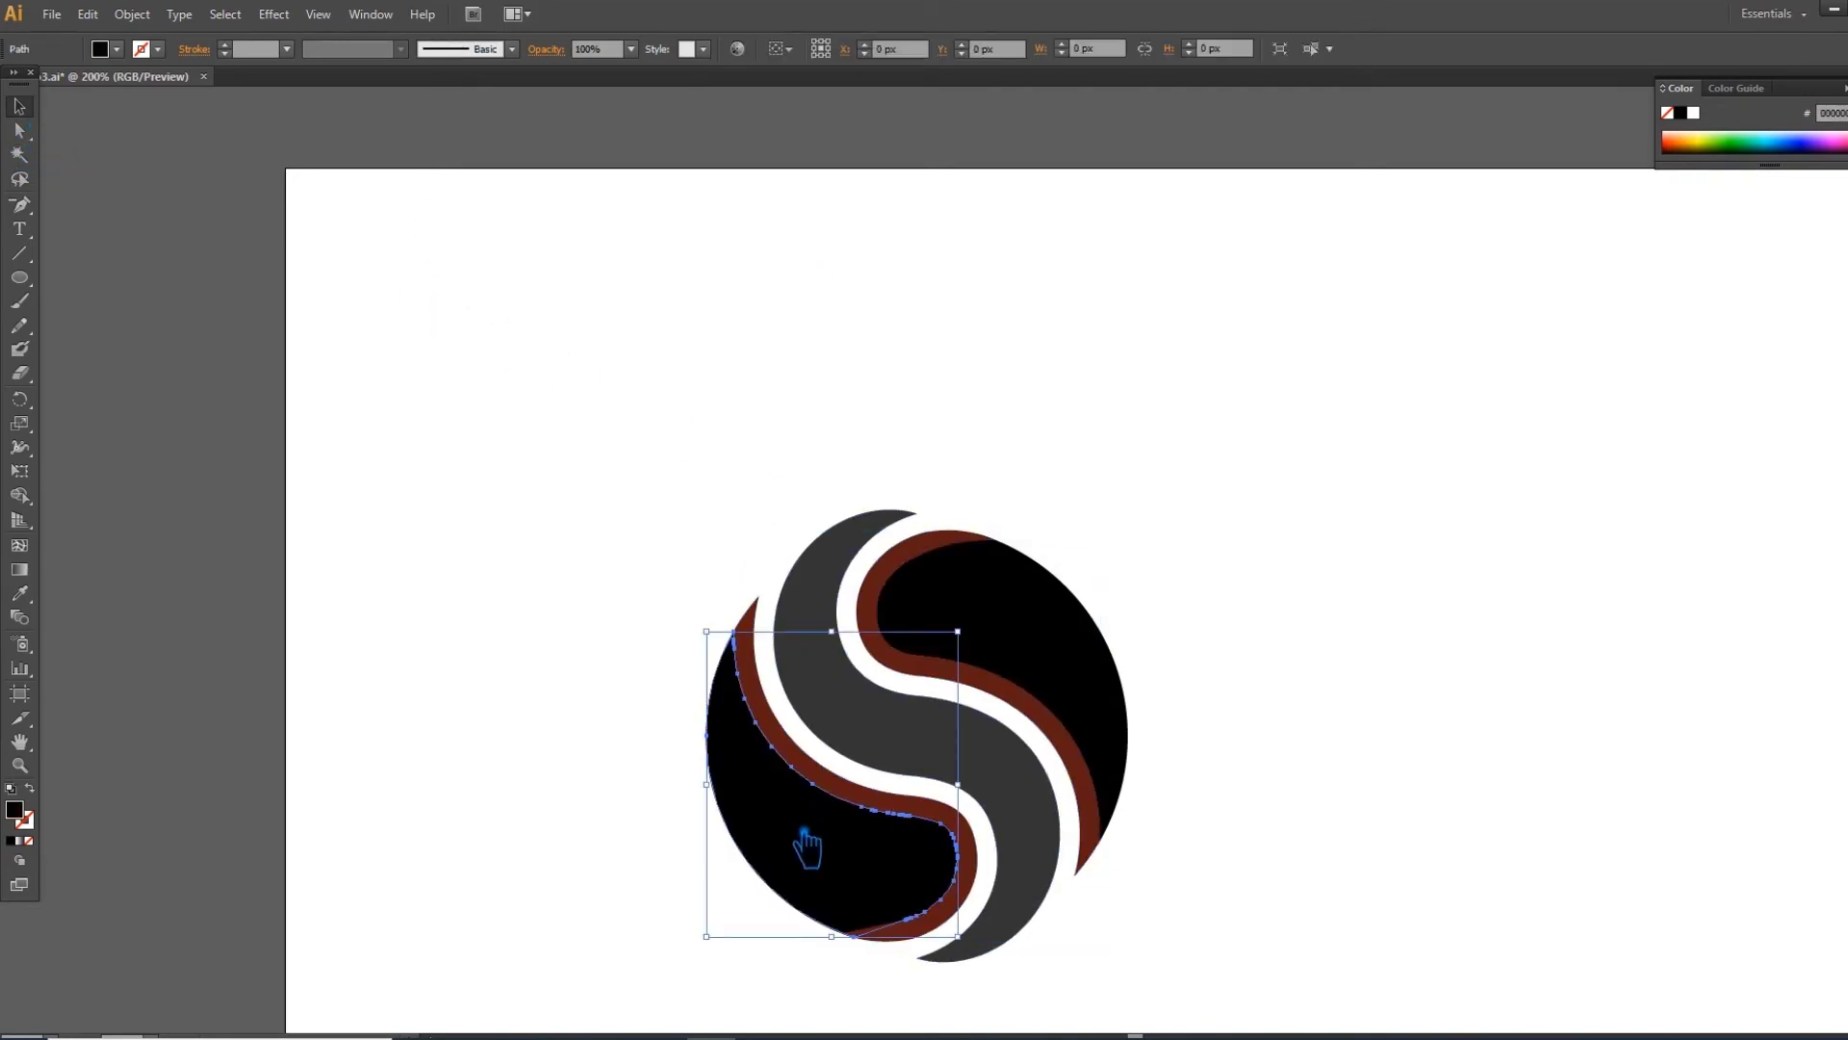
left_click(1084, 639, "shift")
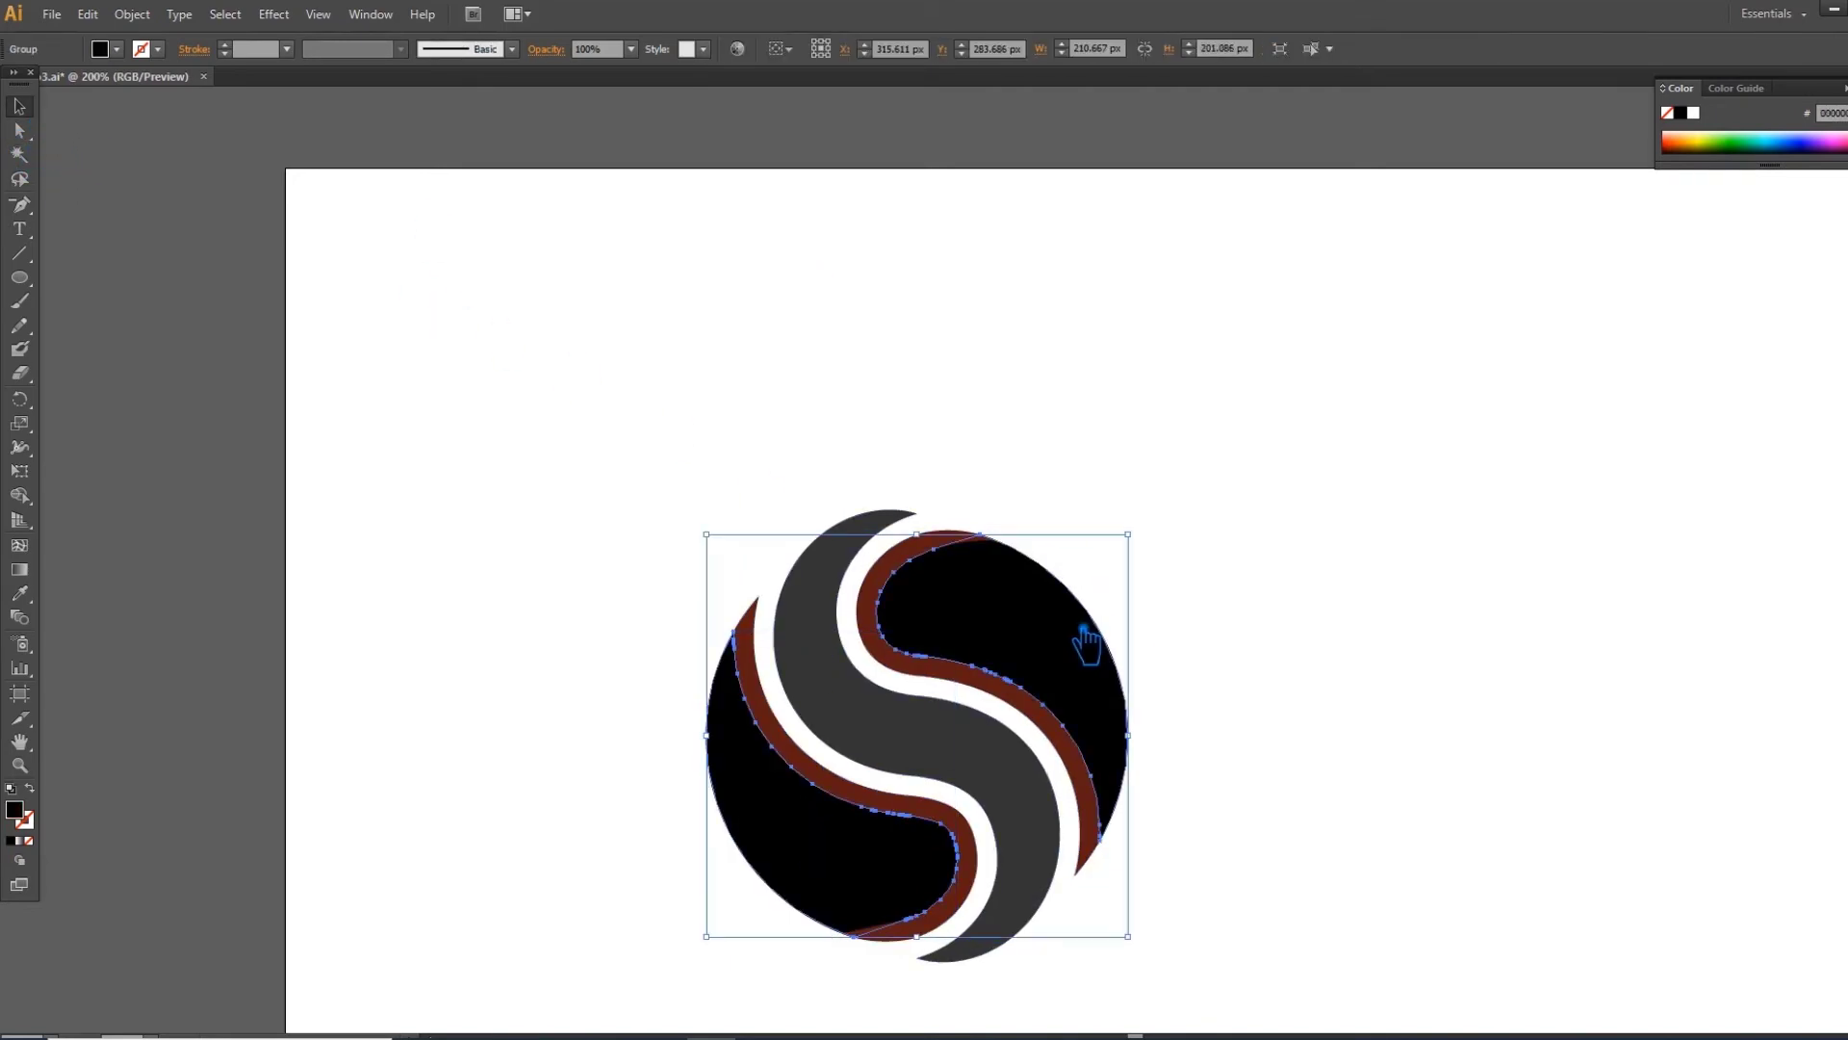
left_click(29, 596)
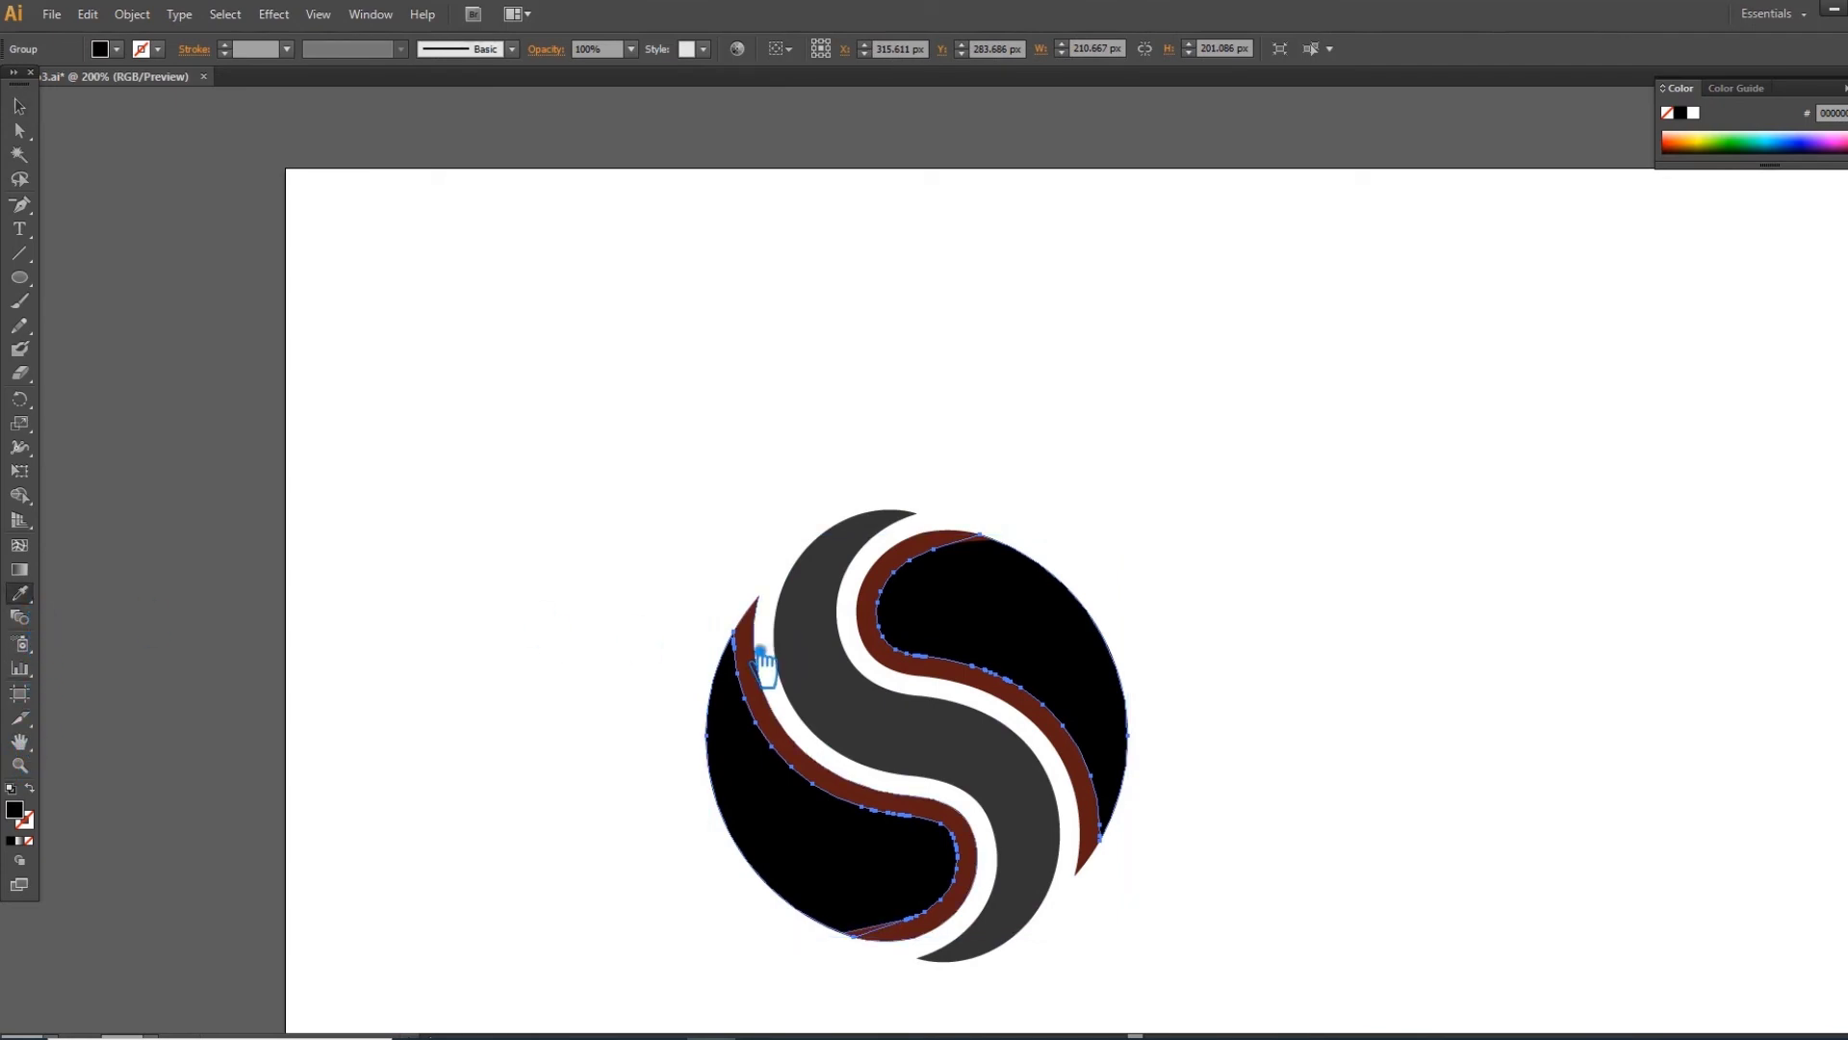
left_click(760, 654)
double_click(16, 810)
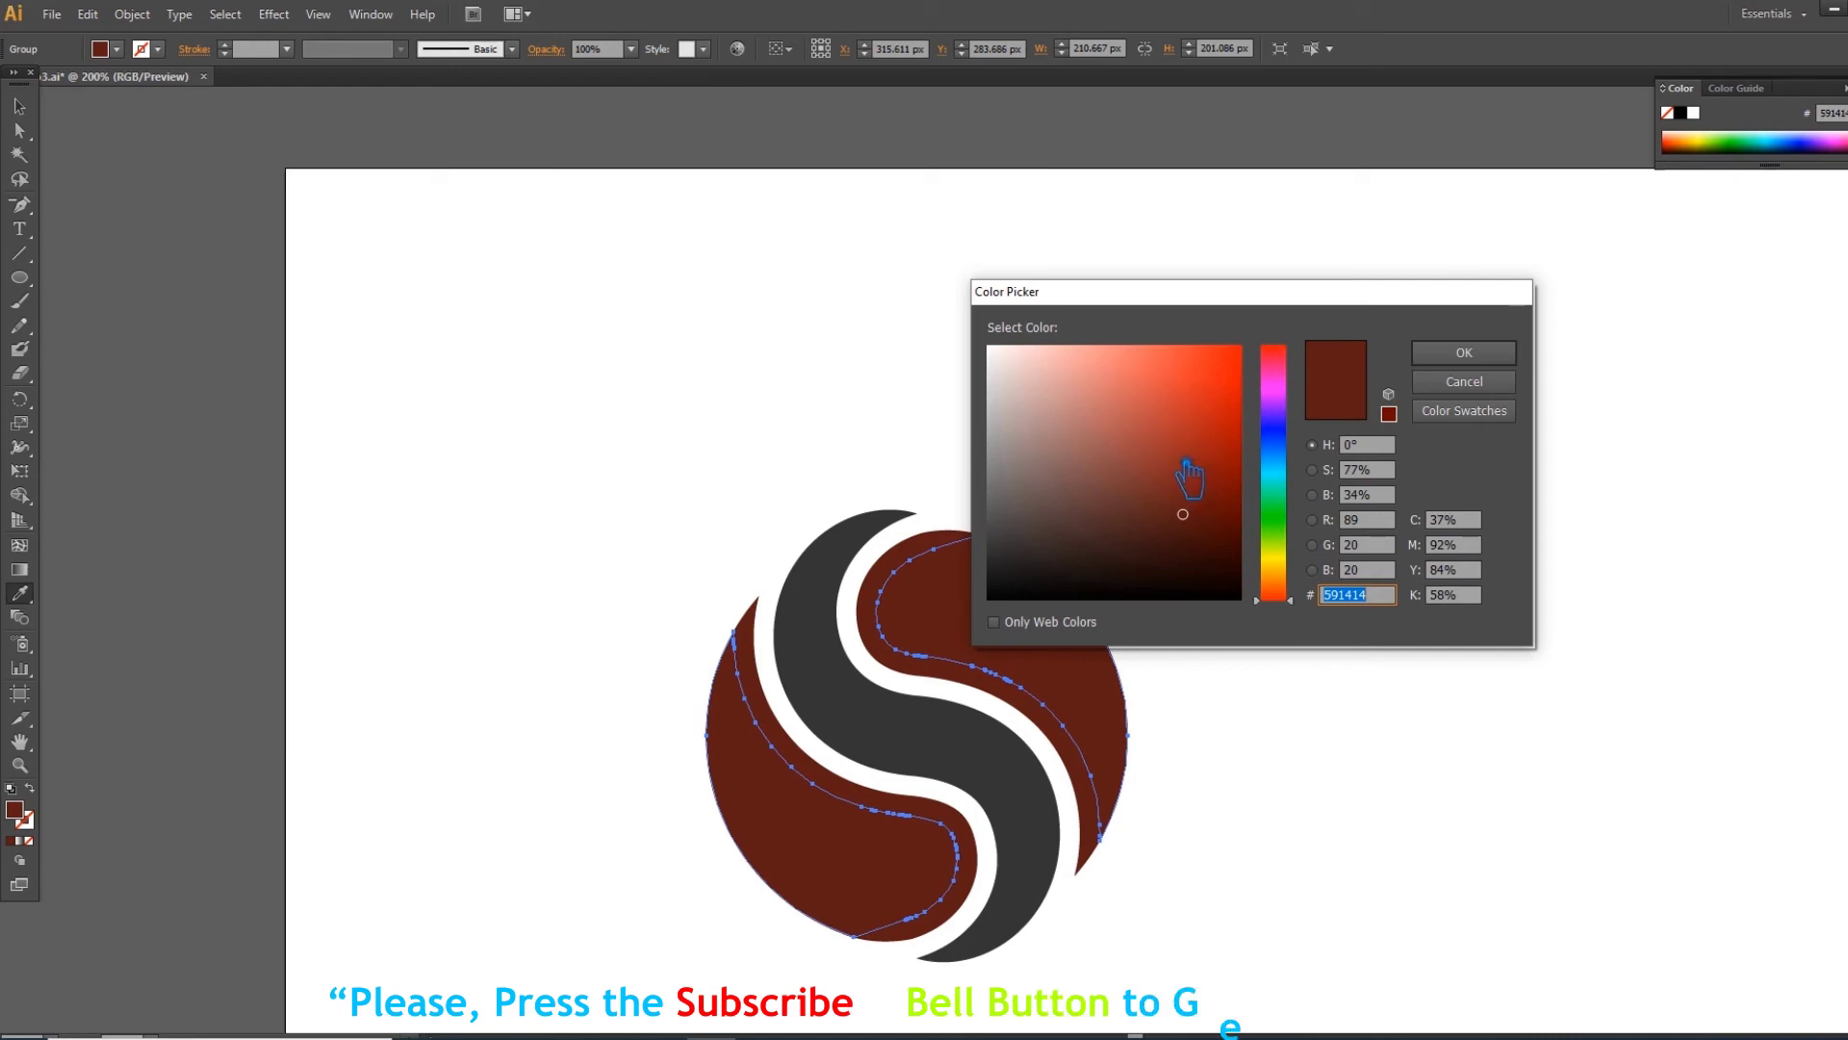
left_click(1168, 452)
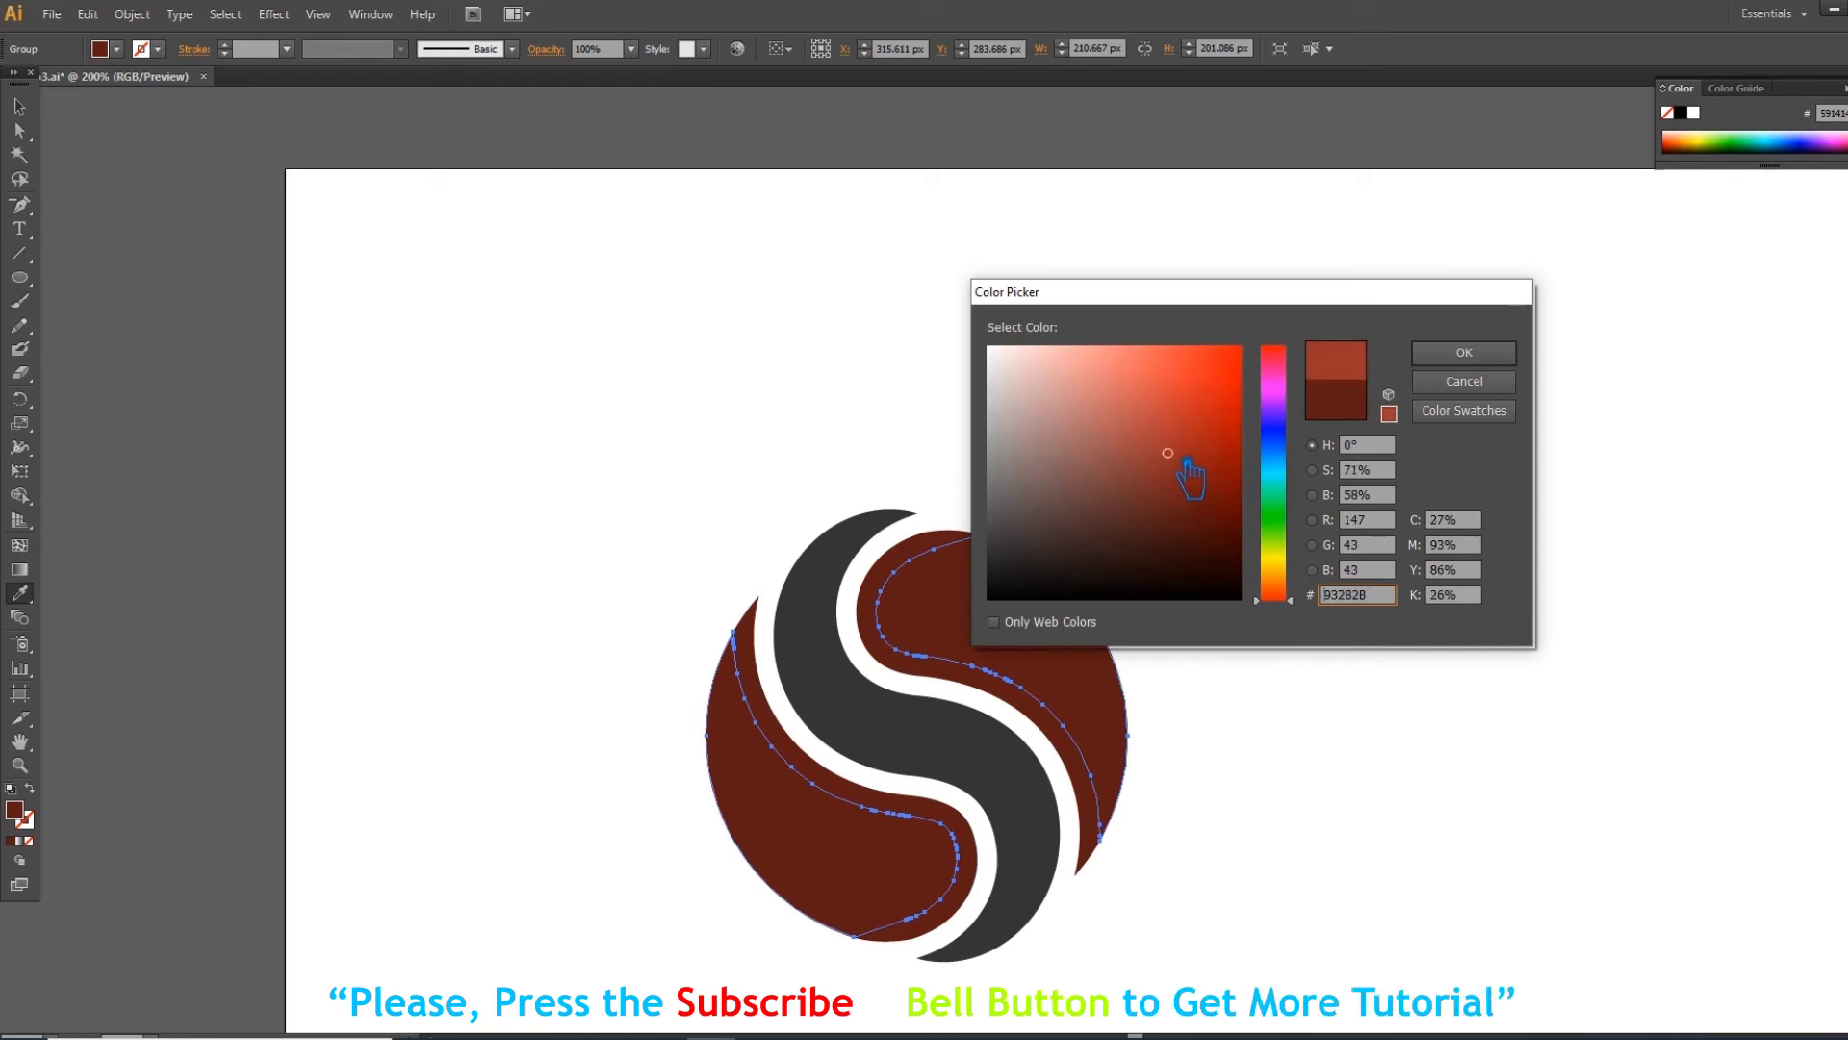
left_click(1486, 354)
left_click(20, 106)
left_click(721, 429)
- Sample the outer pieces' red onto the central S and brighten its fill to ED4343
left_click(837, 701)
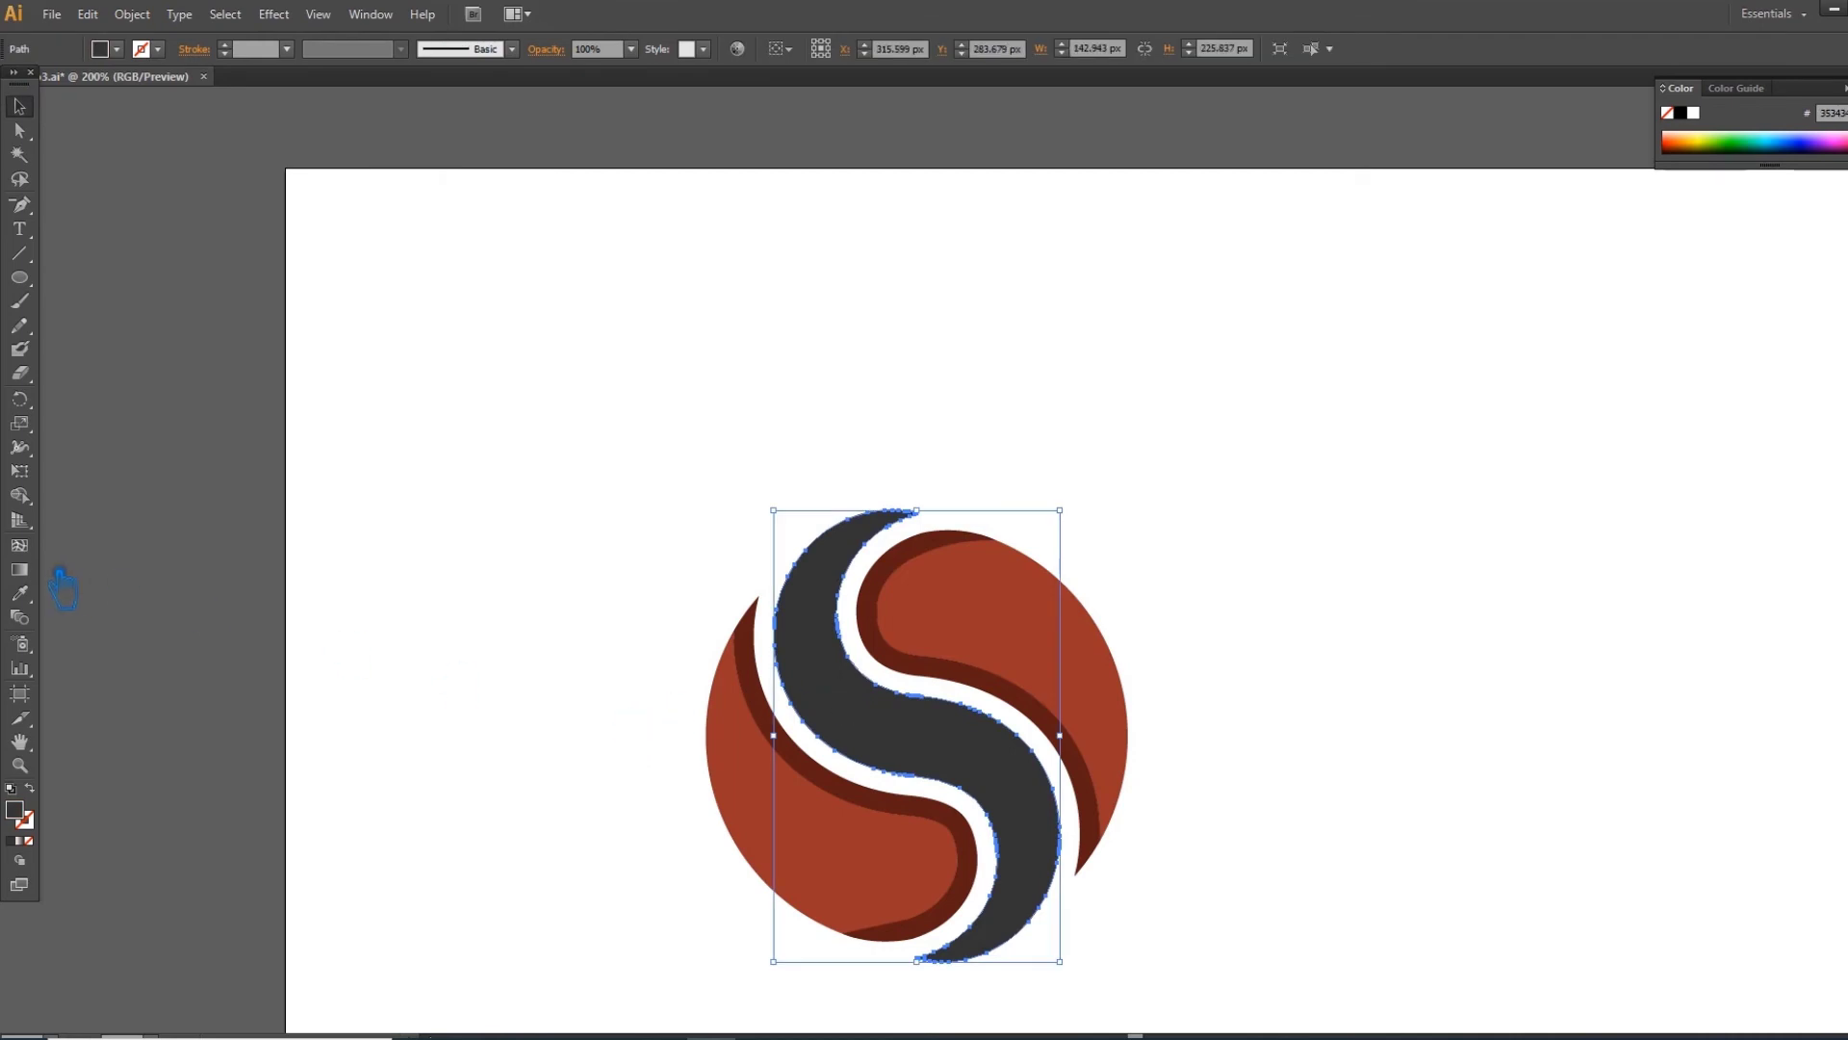
left_click(870, 845)
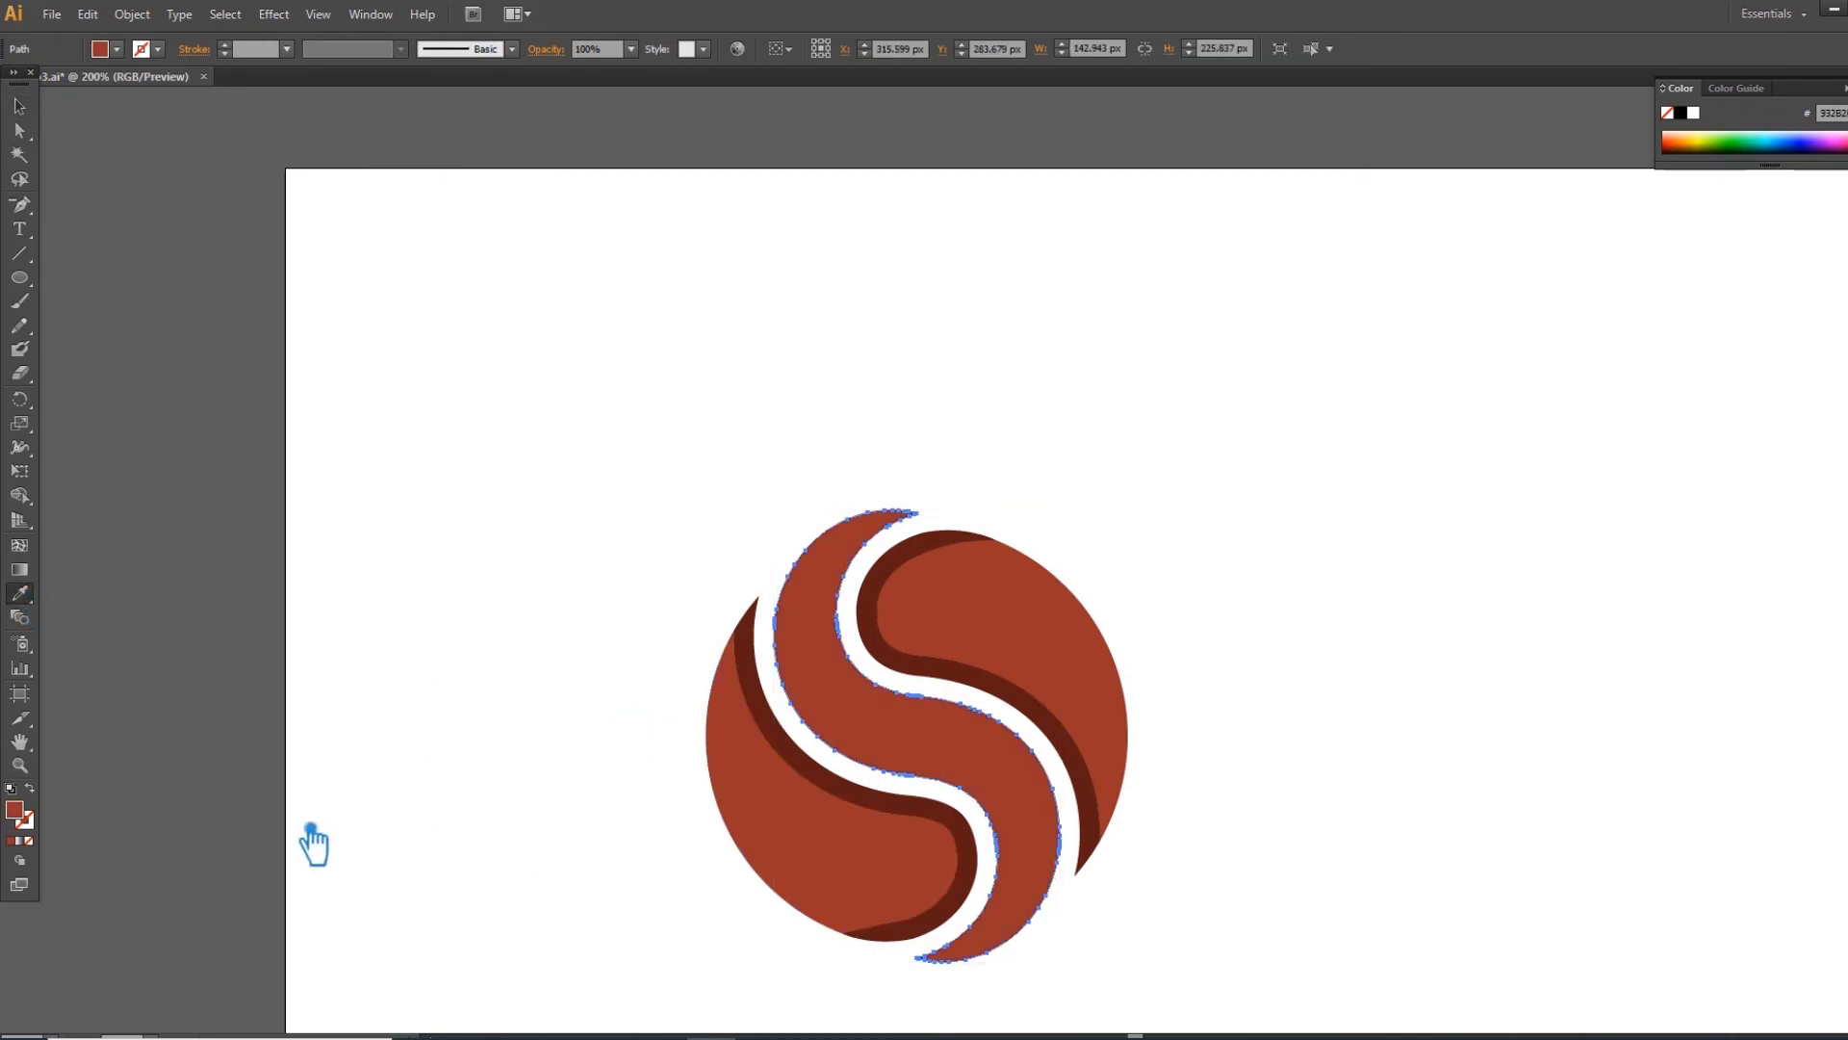
double_click(21, 814)
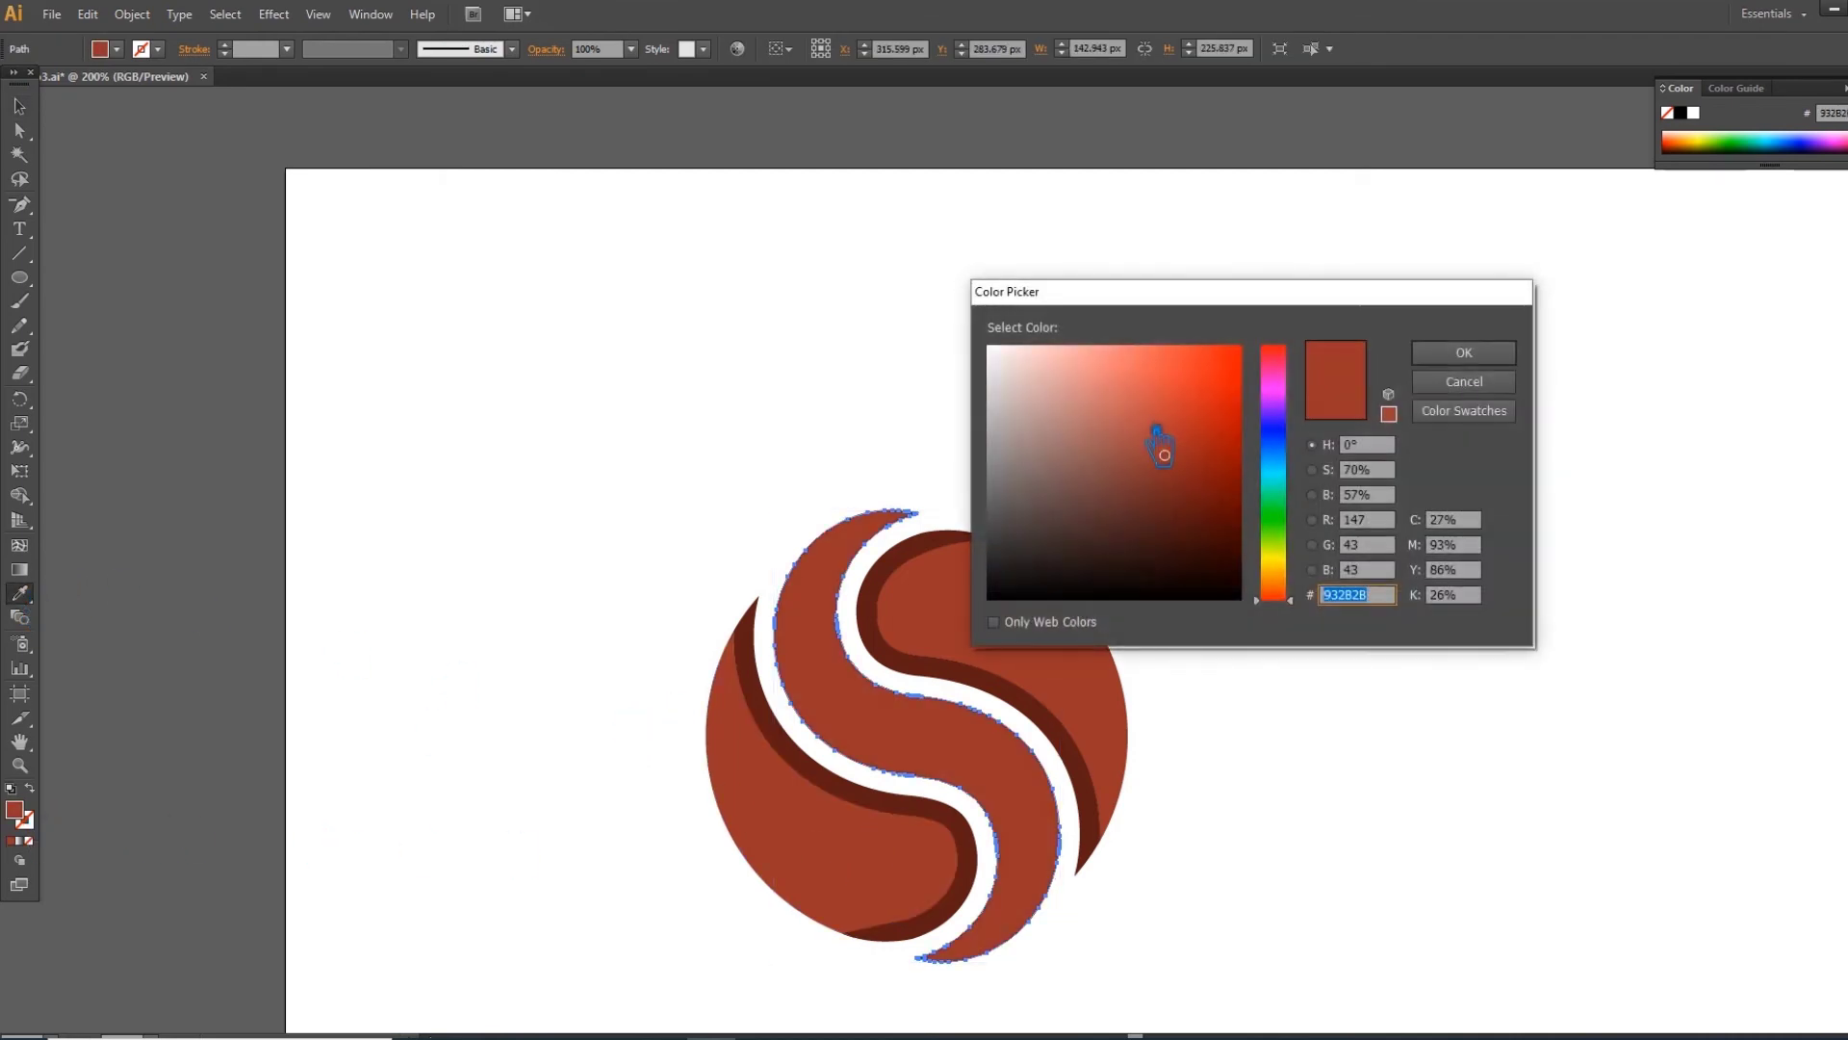
left_click_drag(1168, 448, 1167, 381)
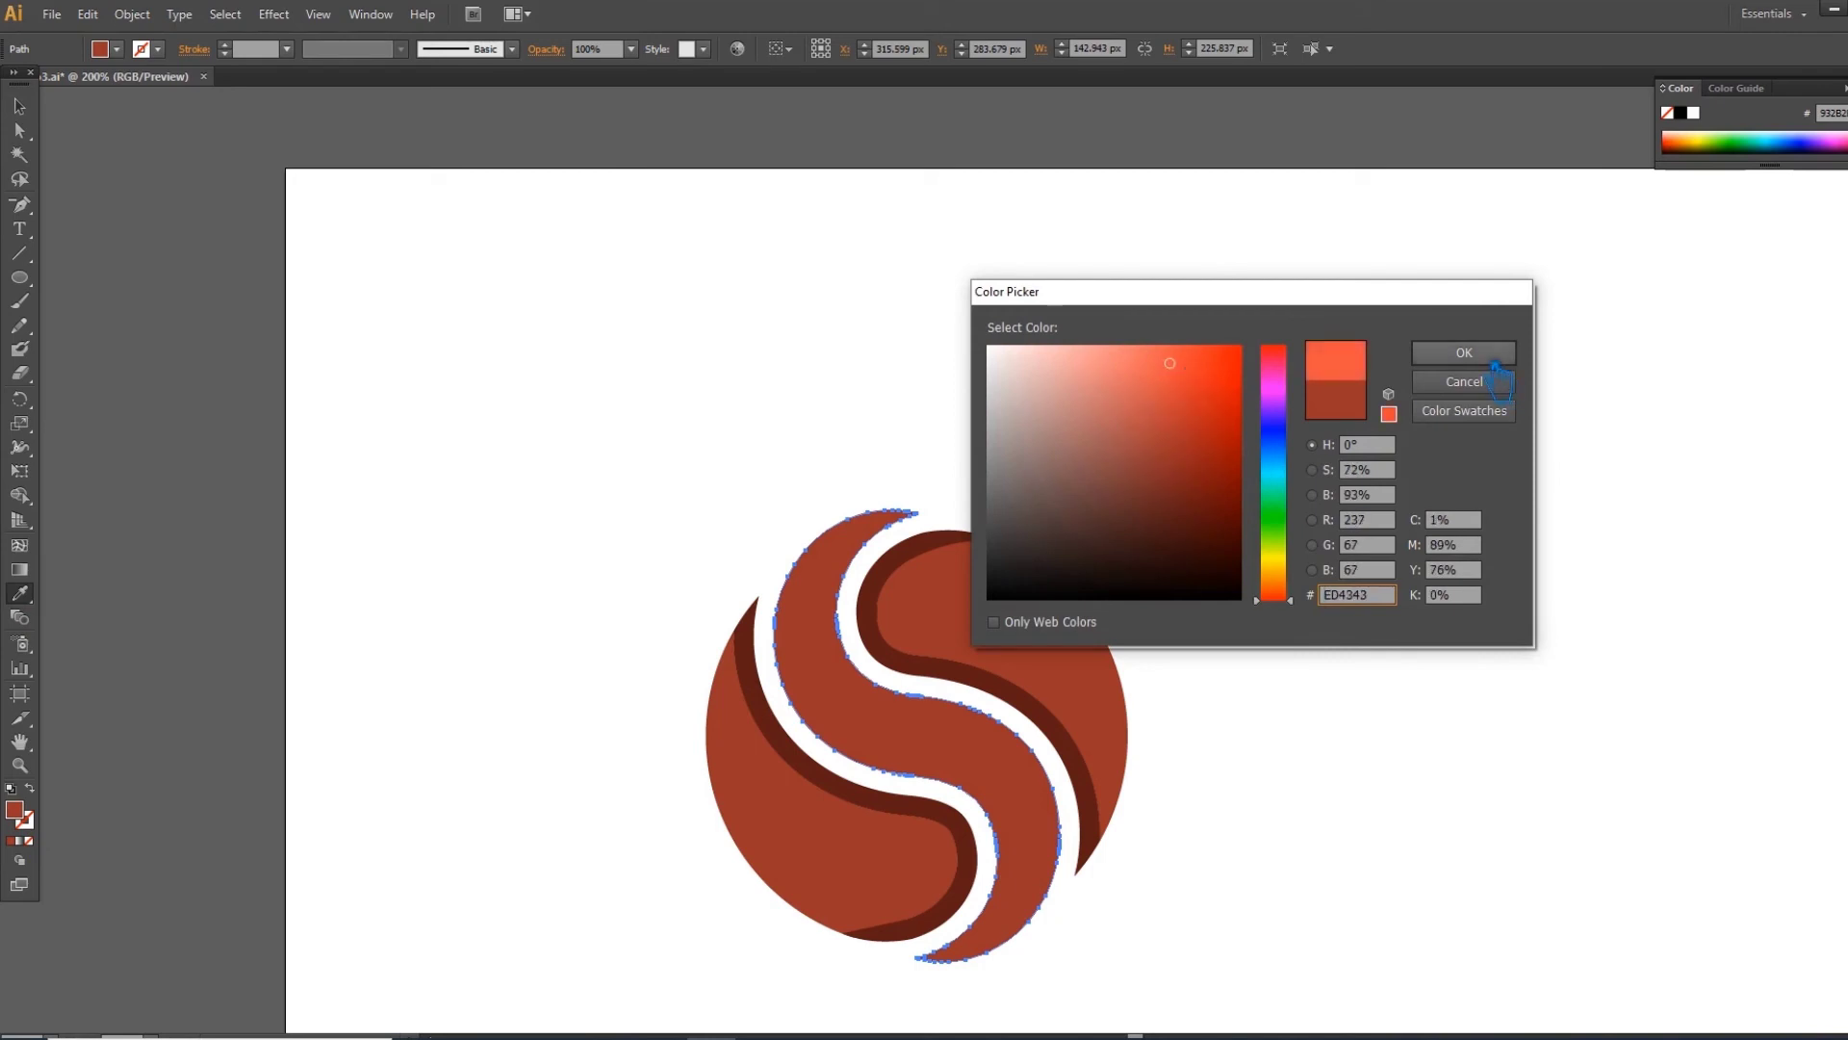
left_click(1493, 356)
left_click(20, 106)
- Brighten the outer circle pieces to B72E2E and the curved bands to 932828
left_click(962, 606)
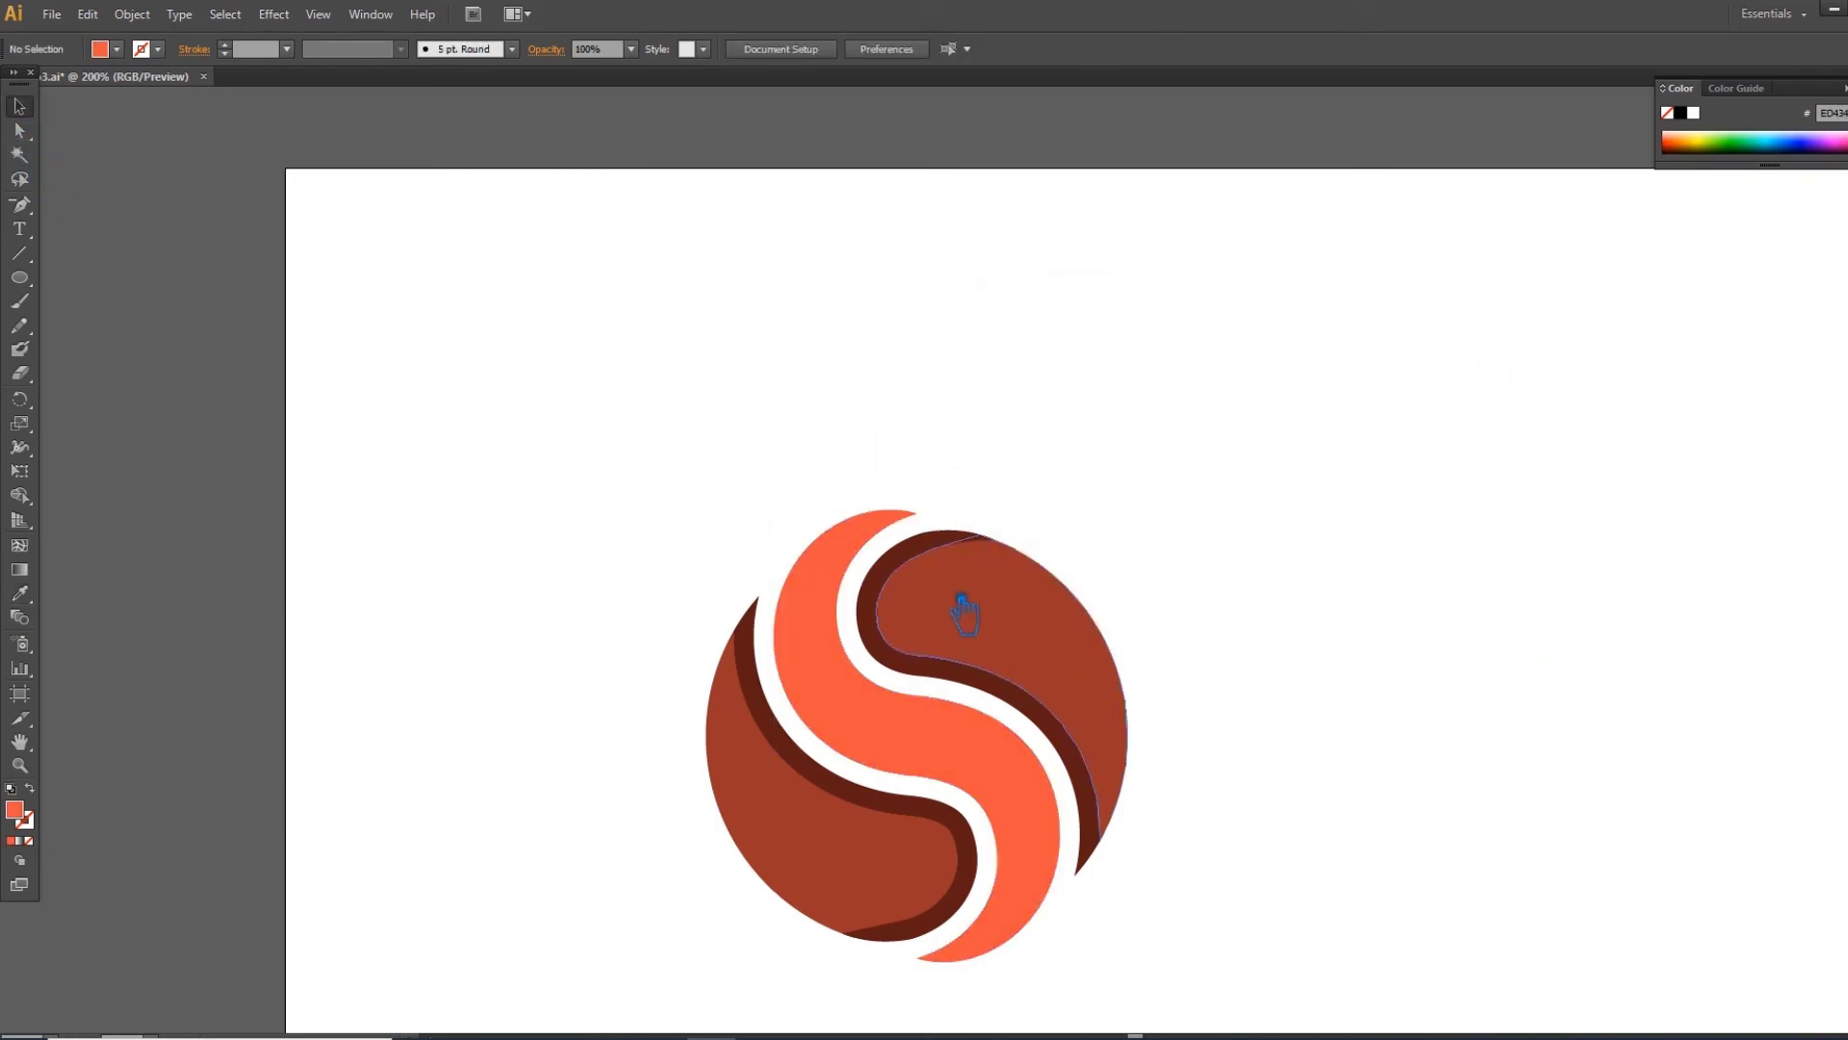
left_click(963, 544)
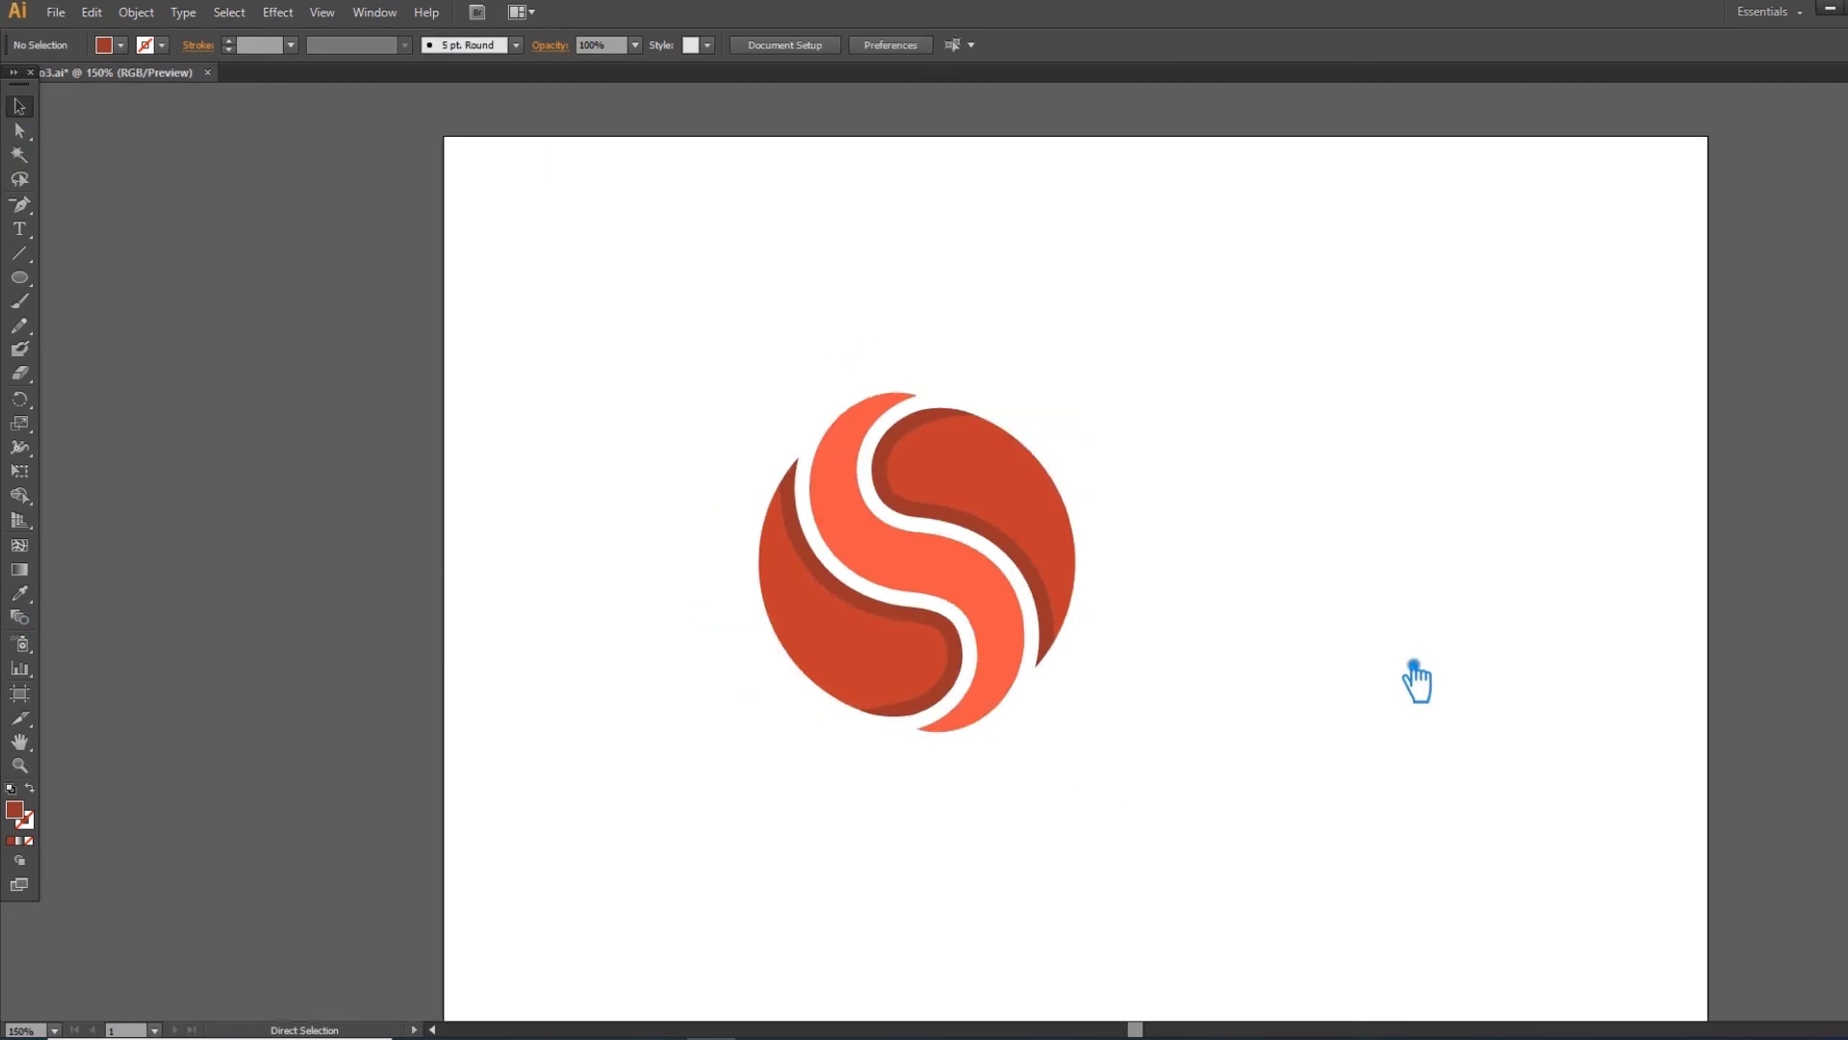
- Duplicate the whole S logo and place the copy beside the original at the same size
left_click_drag(1225, 834, 718, 438)
left_click(706, 438)
left_click_drag(1001, 504, 1277, 480)
left_click_drag(897, 527, 964, 519)
left_click(1476, 508)
left_click_drag(1461, 650, 1383, 635)
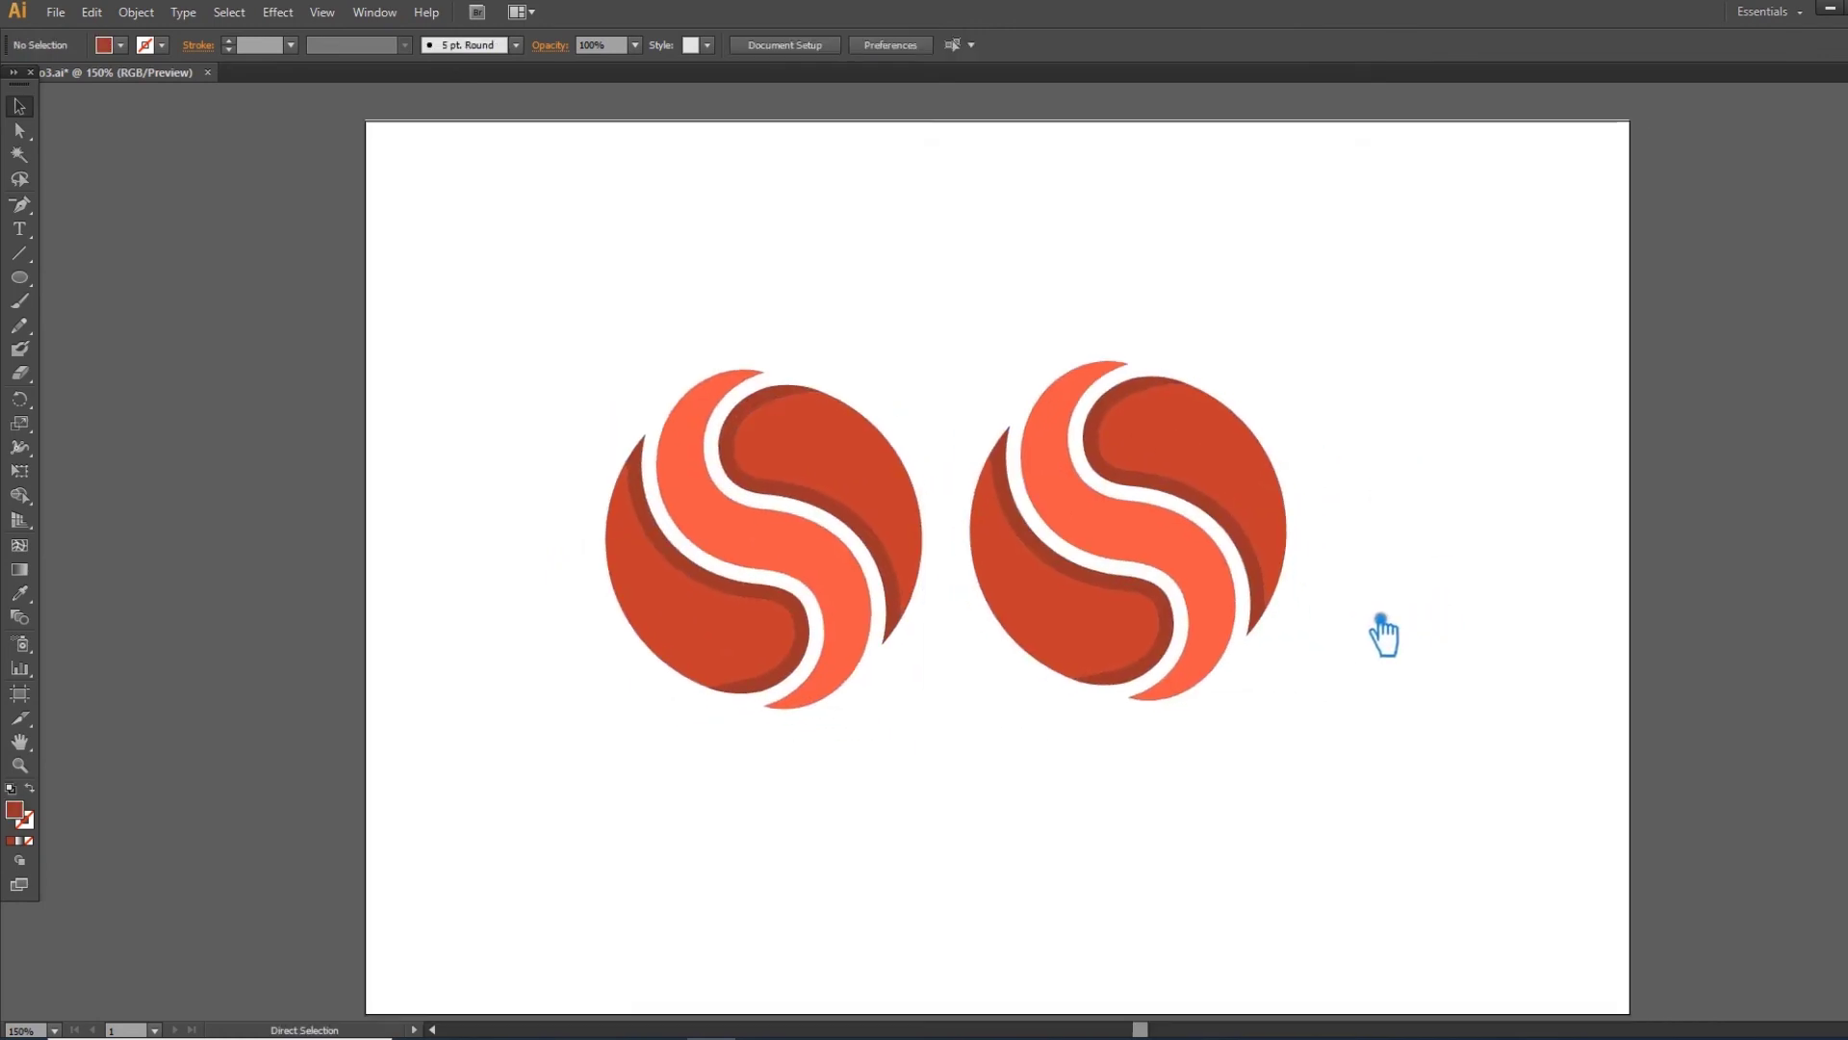
- Ungroup the copied S logo into individually selectable pieces
key("ctrl+plus")
key("ctrl+plus")
left_click_drag(1607, 833, 1568, 854)
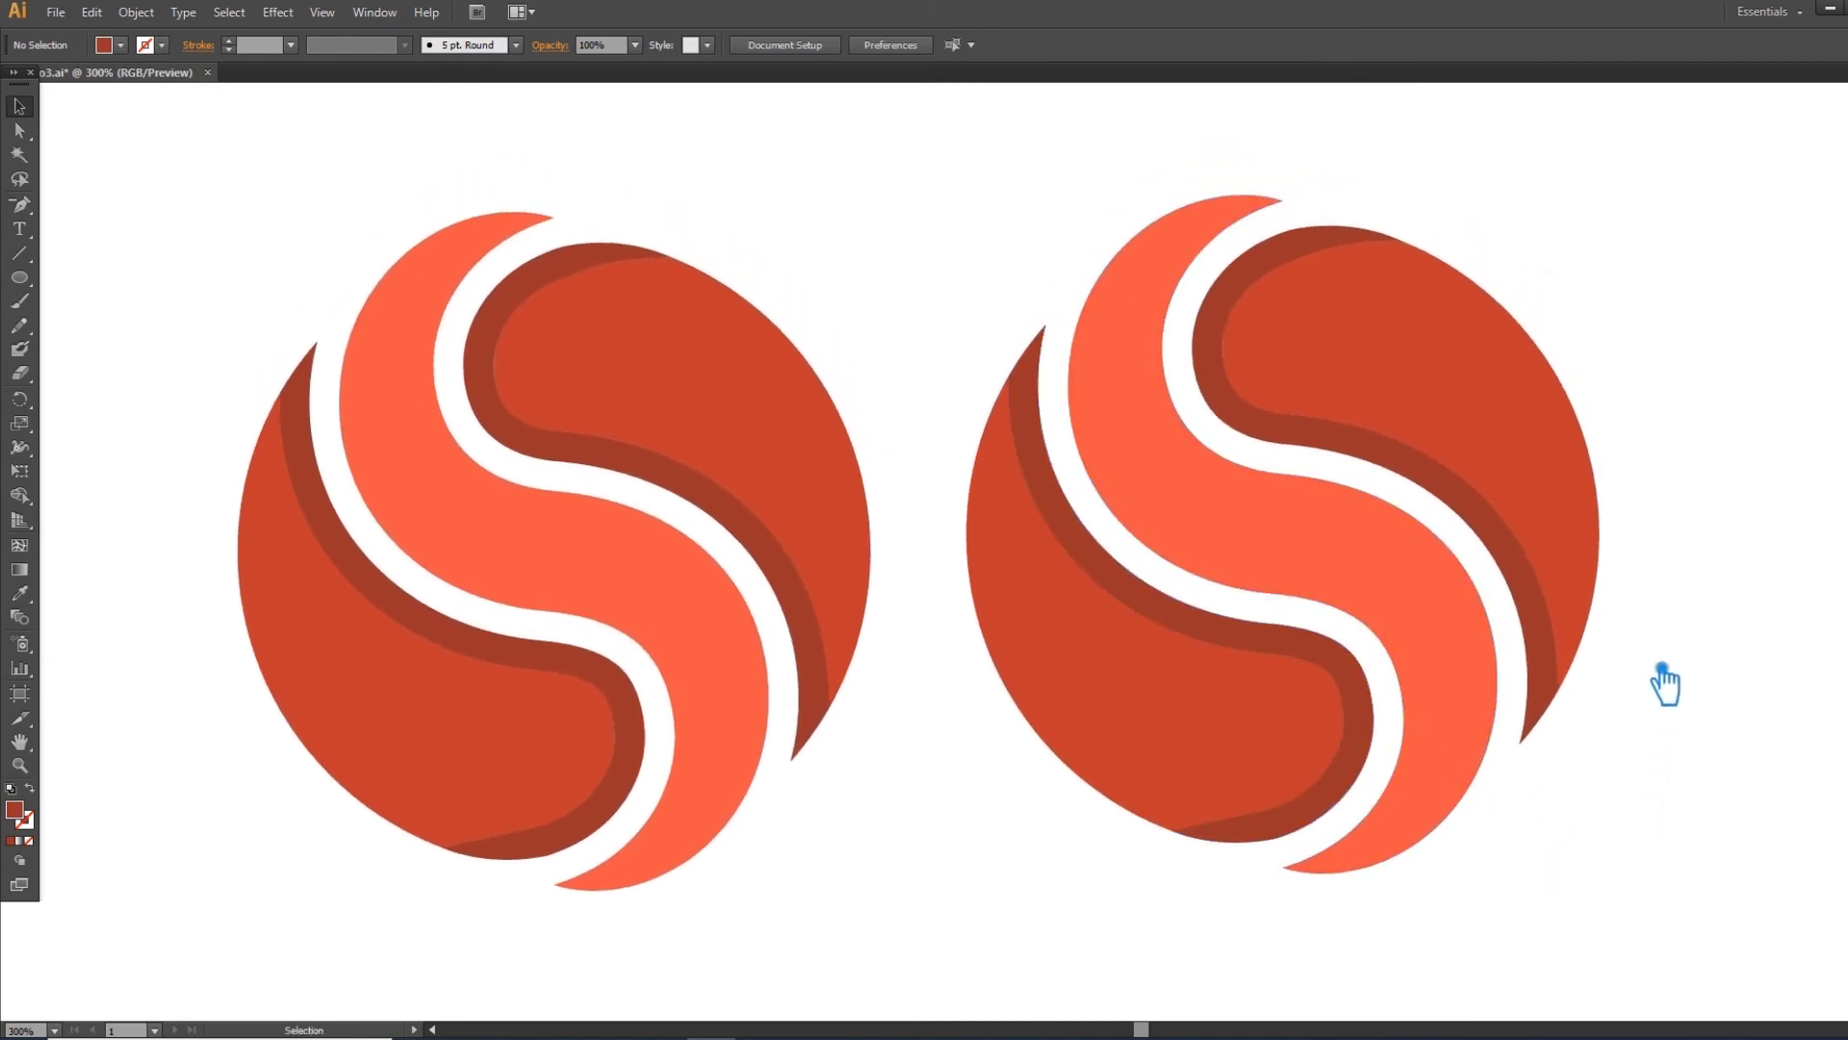
left_click(1514, 383)
right_click(1497, 367)
left_click(1673, 481)
left_click(1673, 471)
left_click(1287, 557)
- Group the two large outer pieces of the copied logo
left_click(1444, 414)
left_click(1160, 702, "shift")
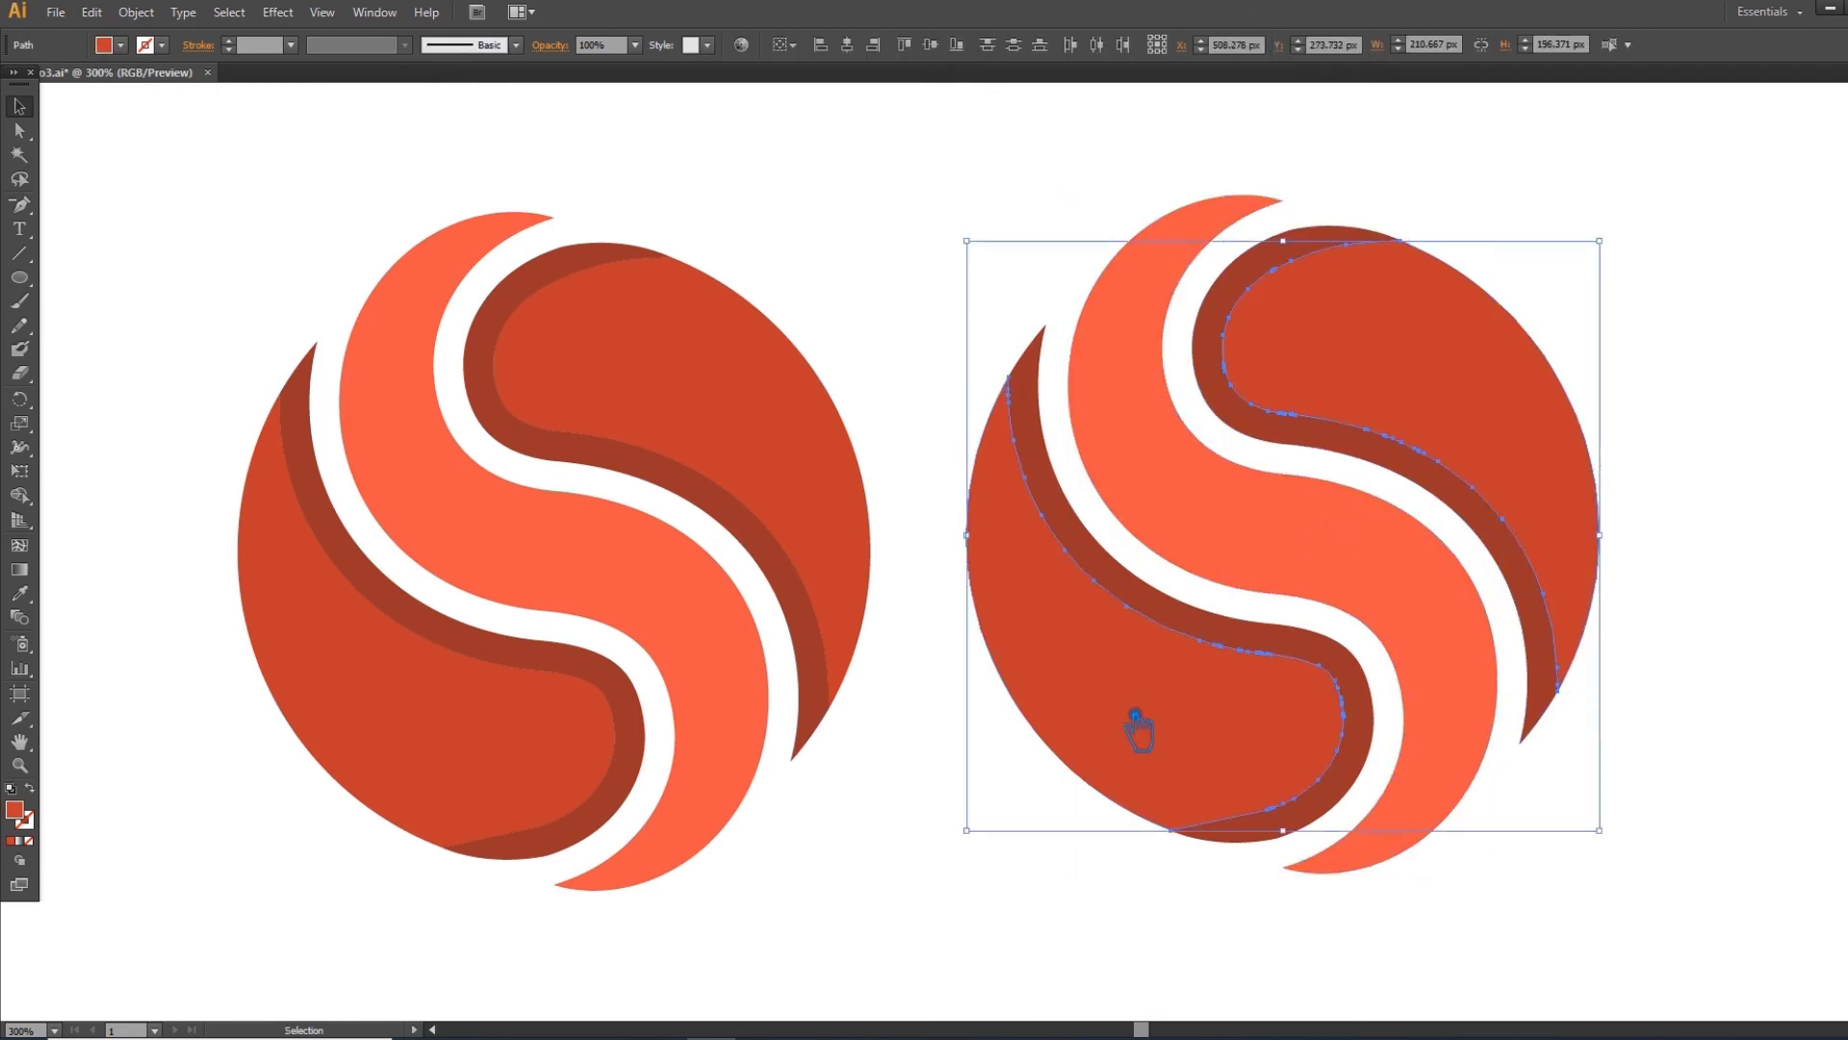
key("ctrl+g")
- Try filling the copied logo's grouped outer pieces with dark blue 176475
double_click(29, 816)
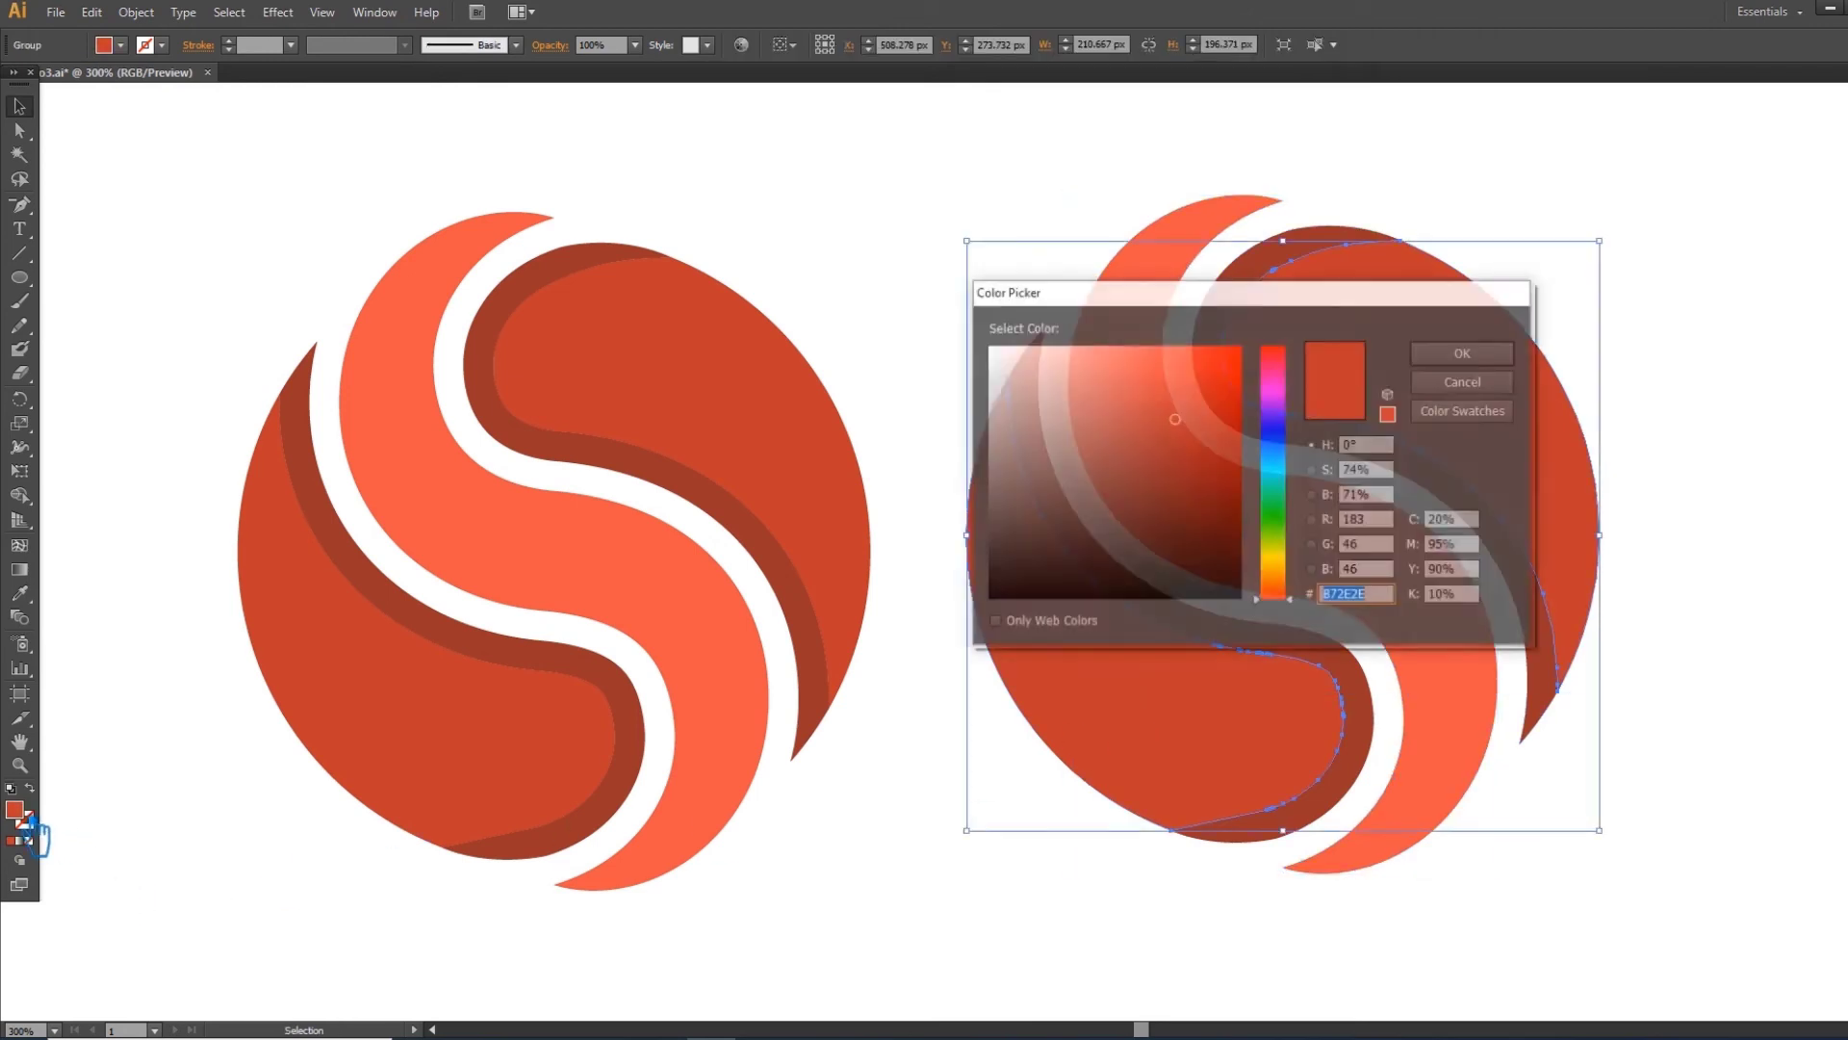
left_click(1272, 464)
left_click(1185, 512)
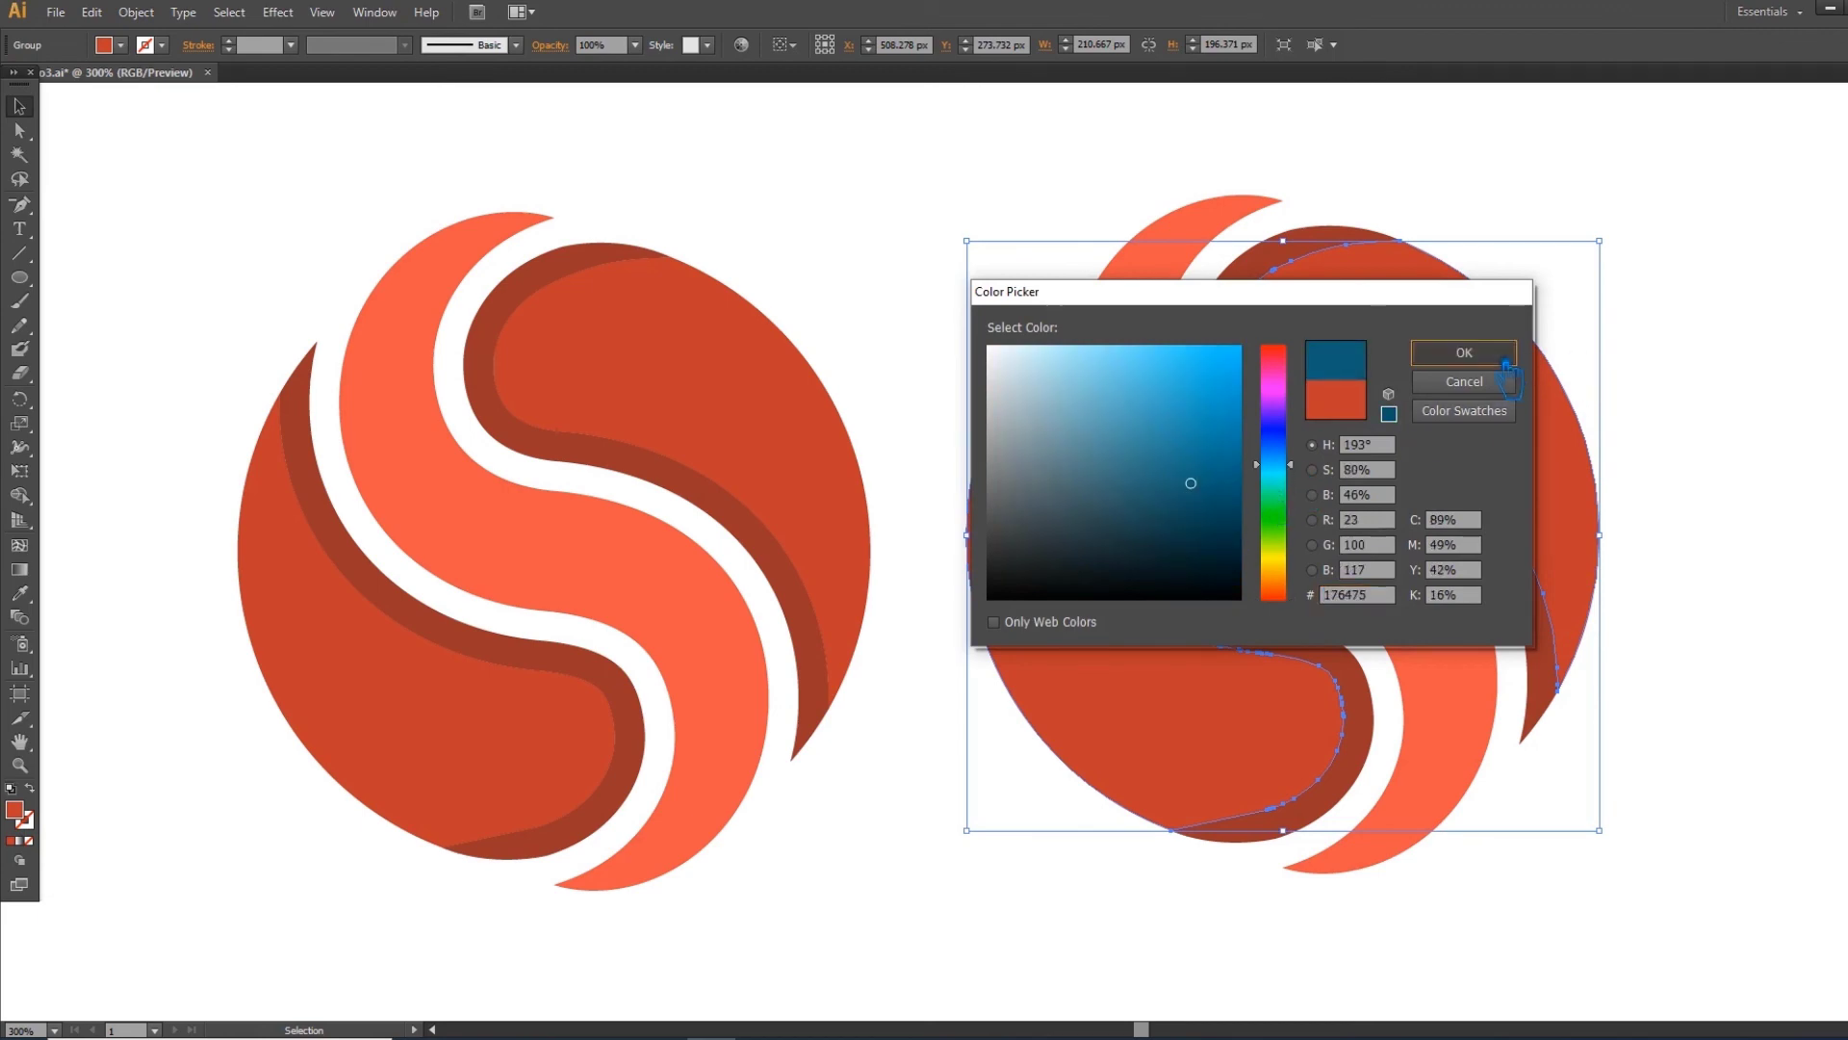
left_click(1464, 352)
key("ctrl+z")
- Group the two curved bands of the copied logo and fill them with dark teal 17616D
left_click(1272, 457)
left_click(1126, 605, "shift")
key("ctrl+g")
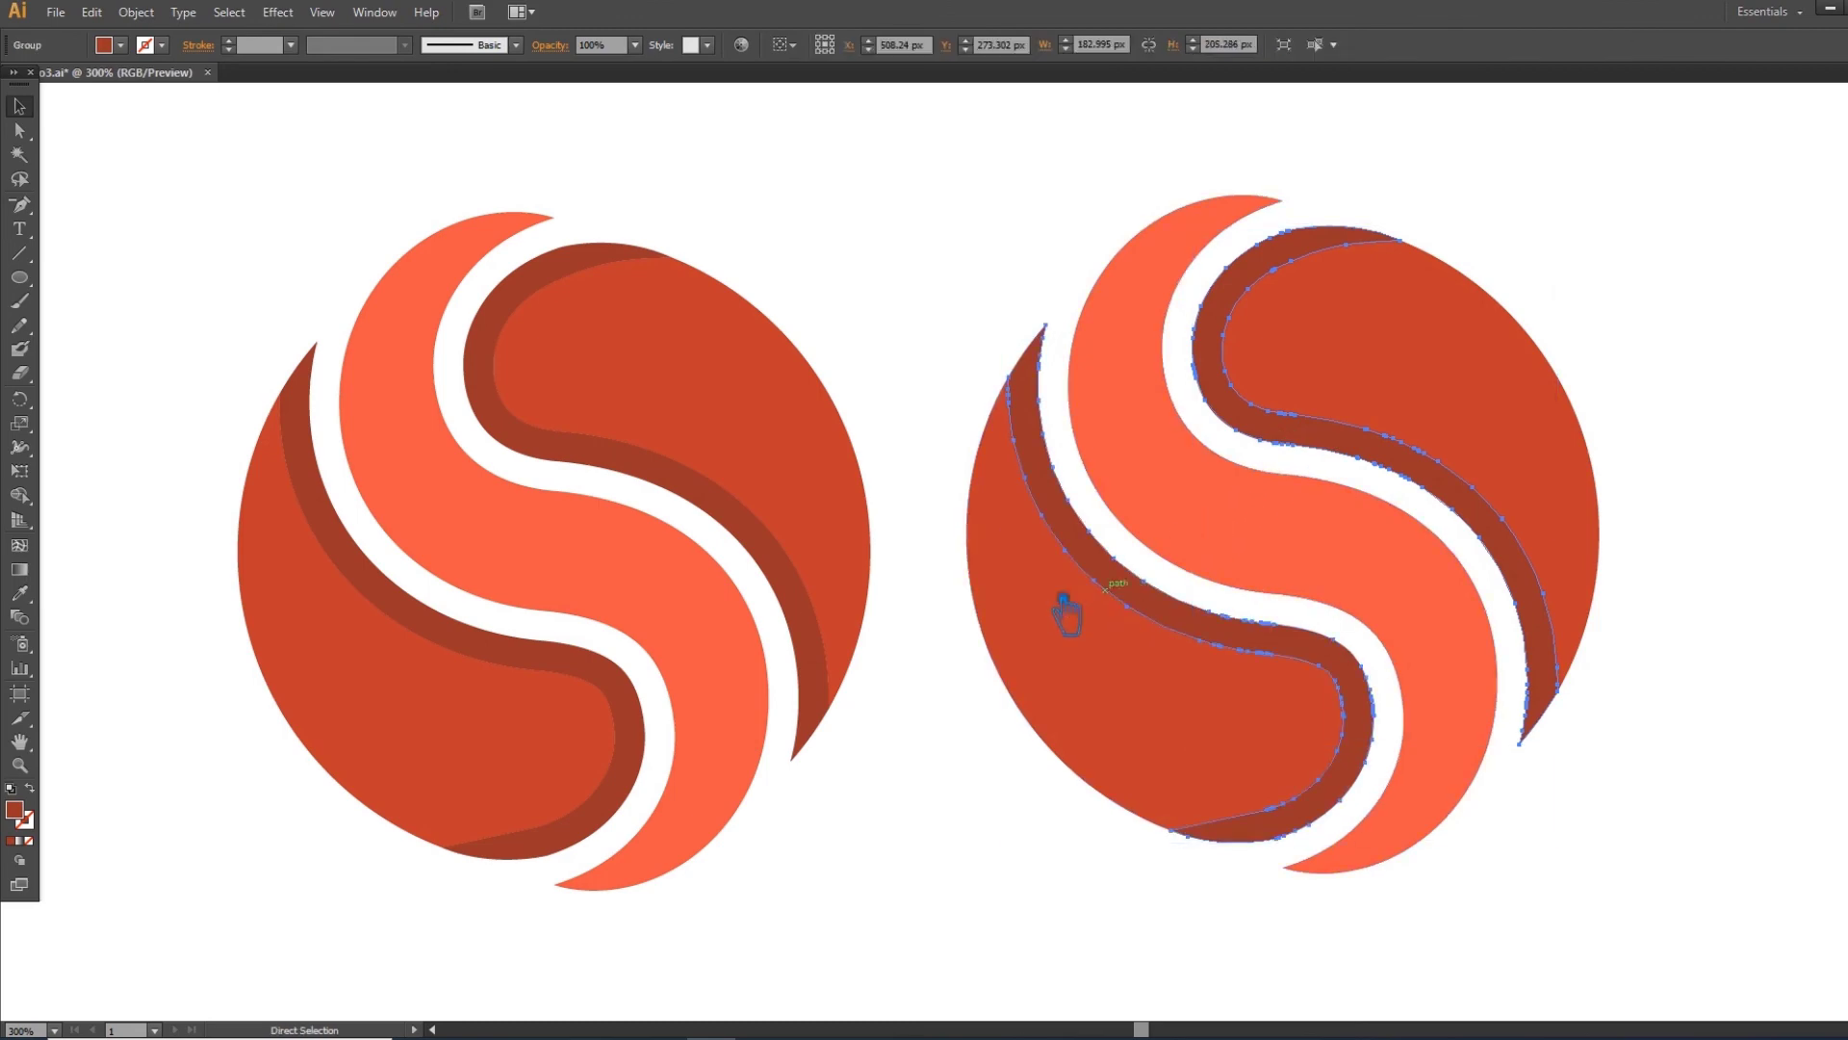
double_click(29, 820)
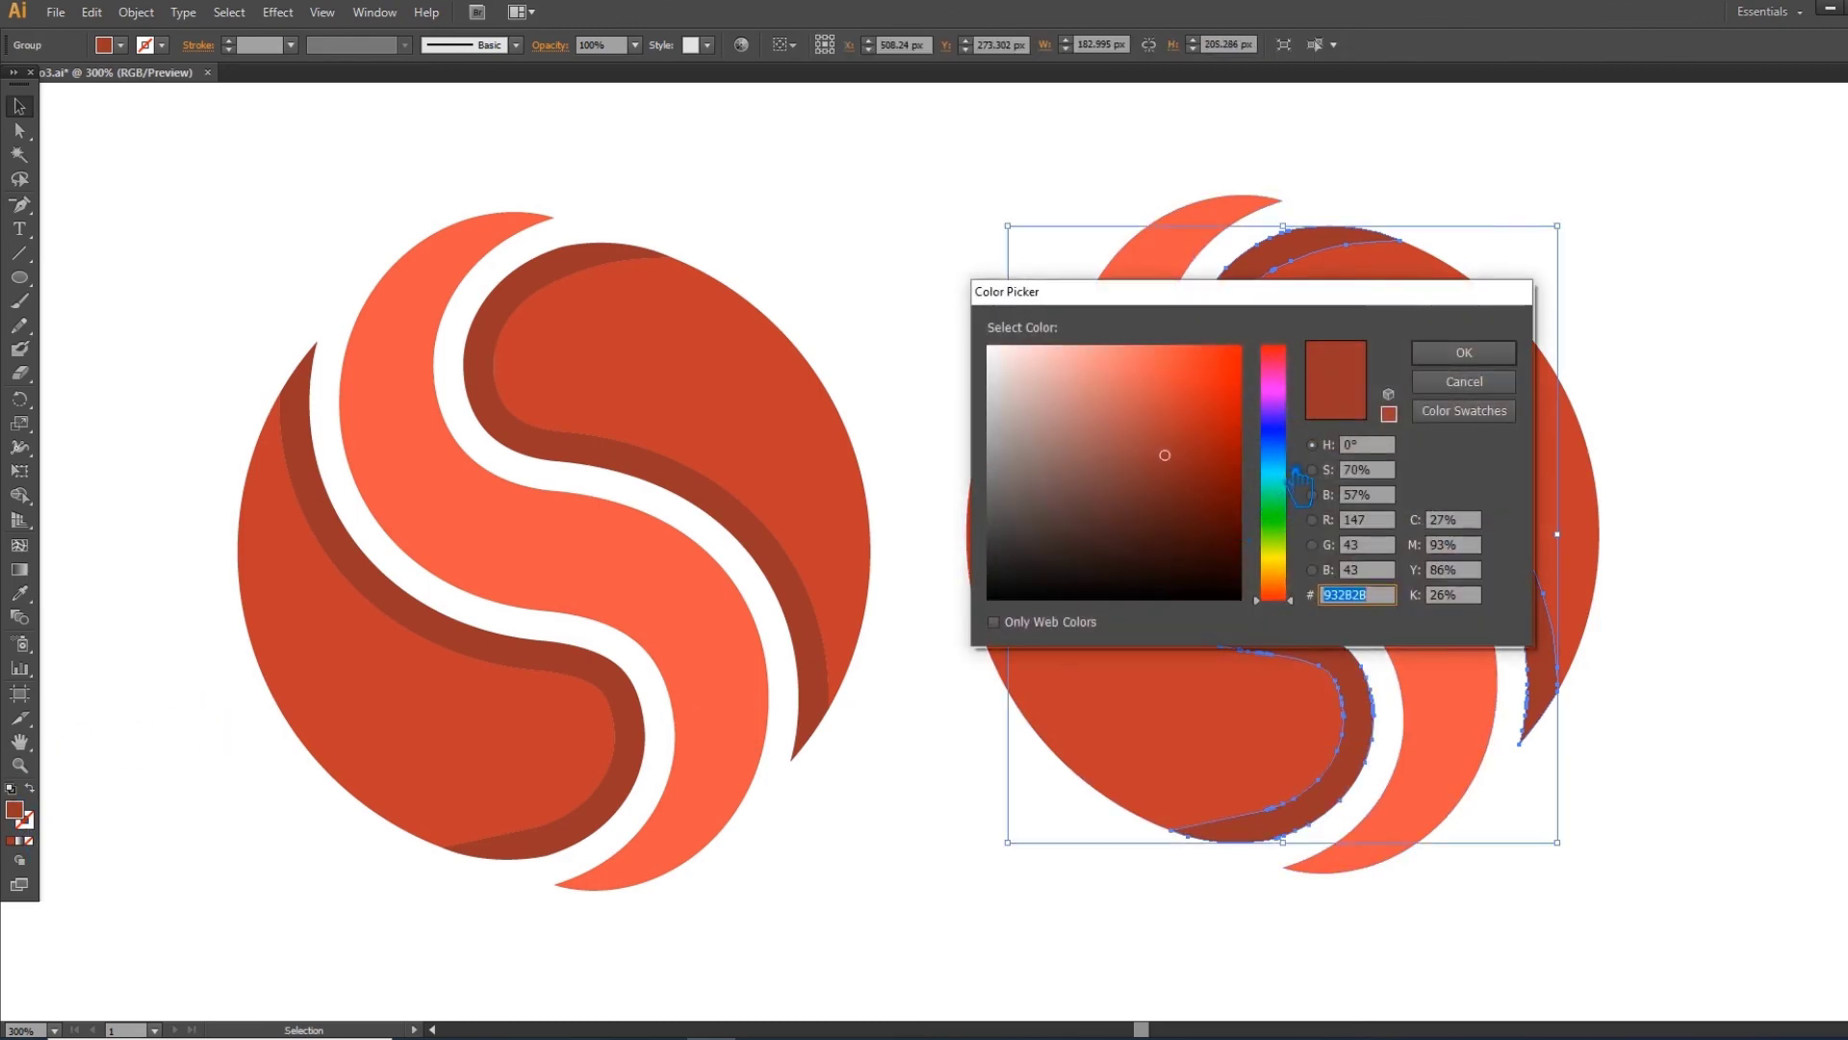
left_click(1292, 466)
left_click(1177, 466)
left_click(1197, 511)
left_click(1464, 353)
- Sample the dark teal of the bands onto the copied logo's outer pieces
left_click(1385, 405)
left_click(20, 593)
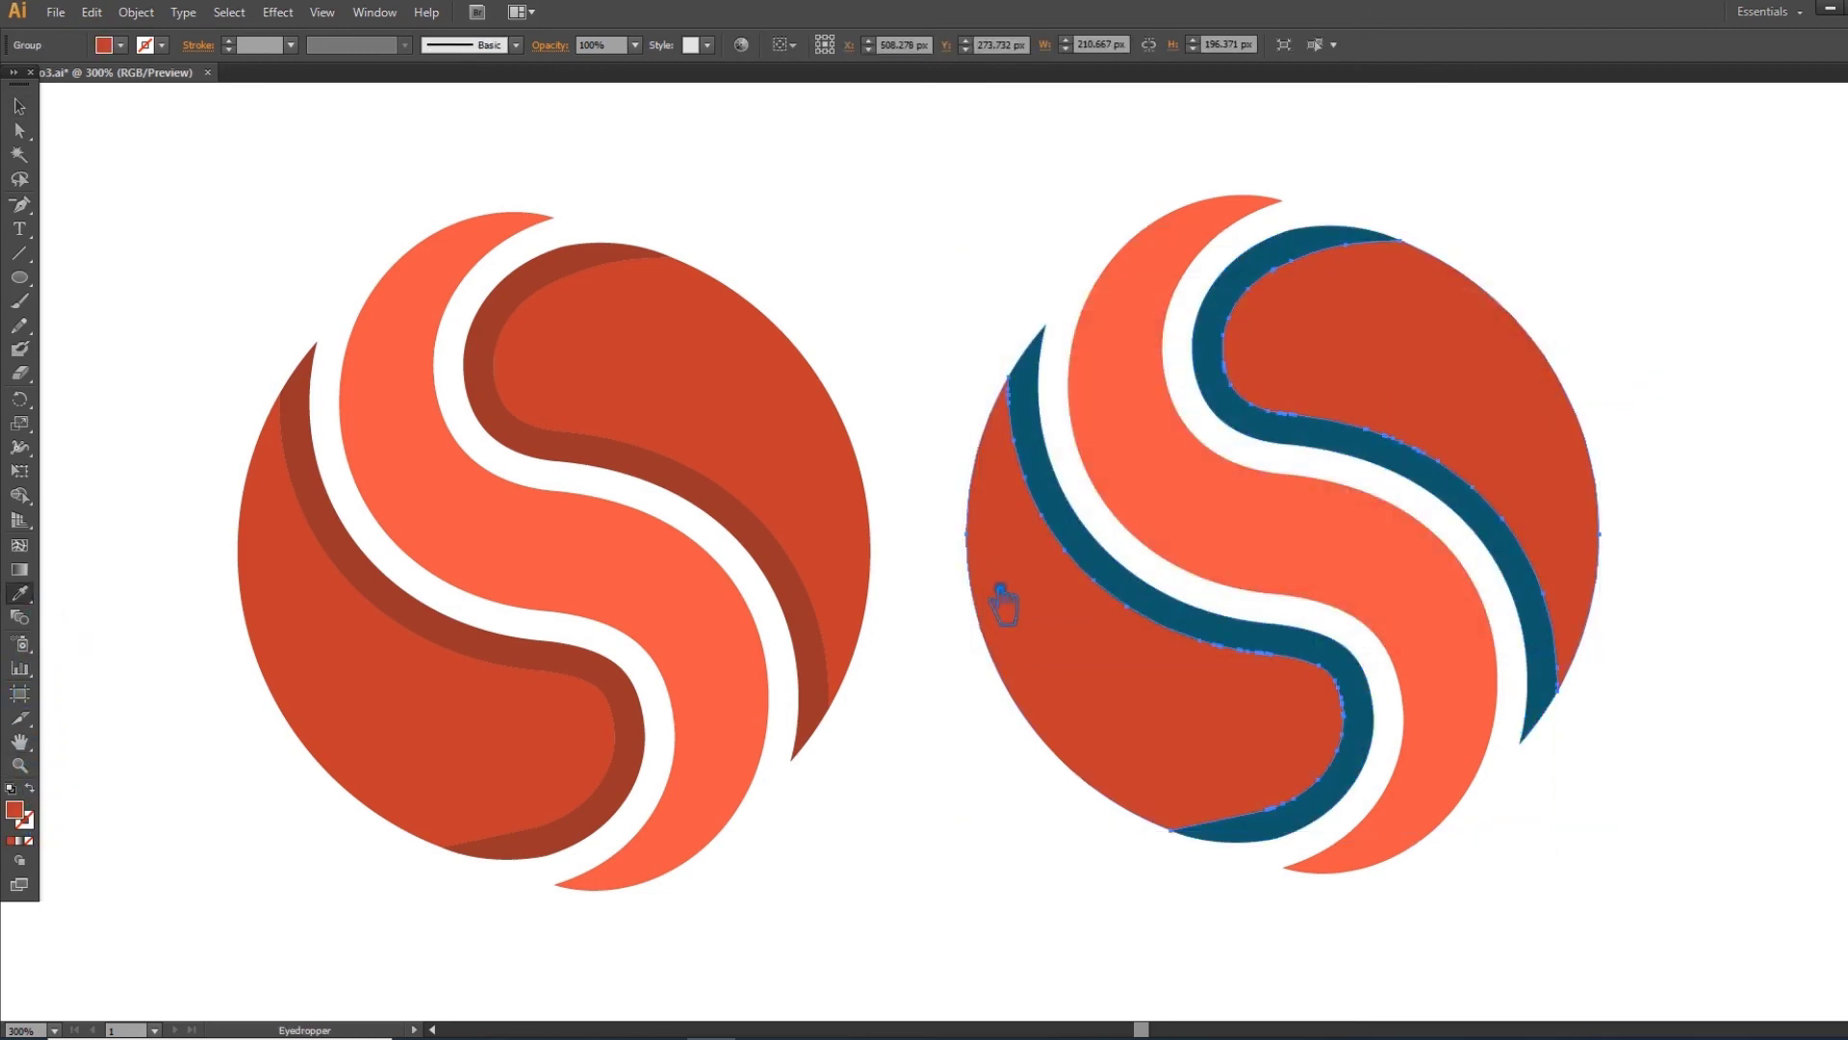
left_click(1092, 572)
- Try lightening the fill of the copied logo's outer pieces to 2C919B
double_click(14, 811)
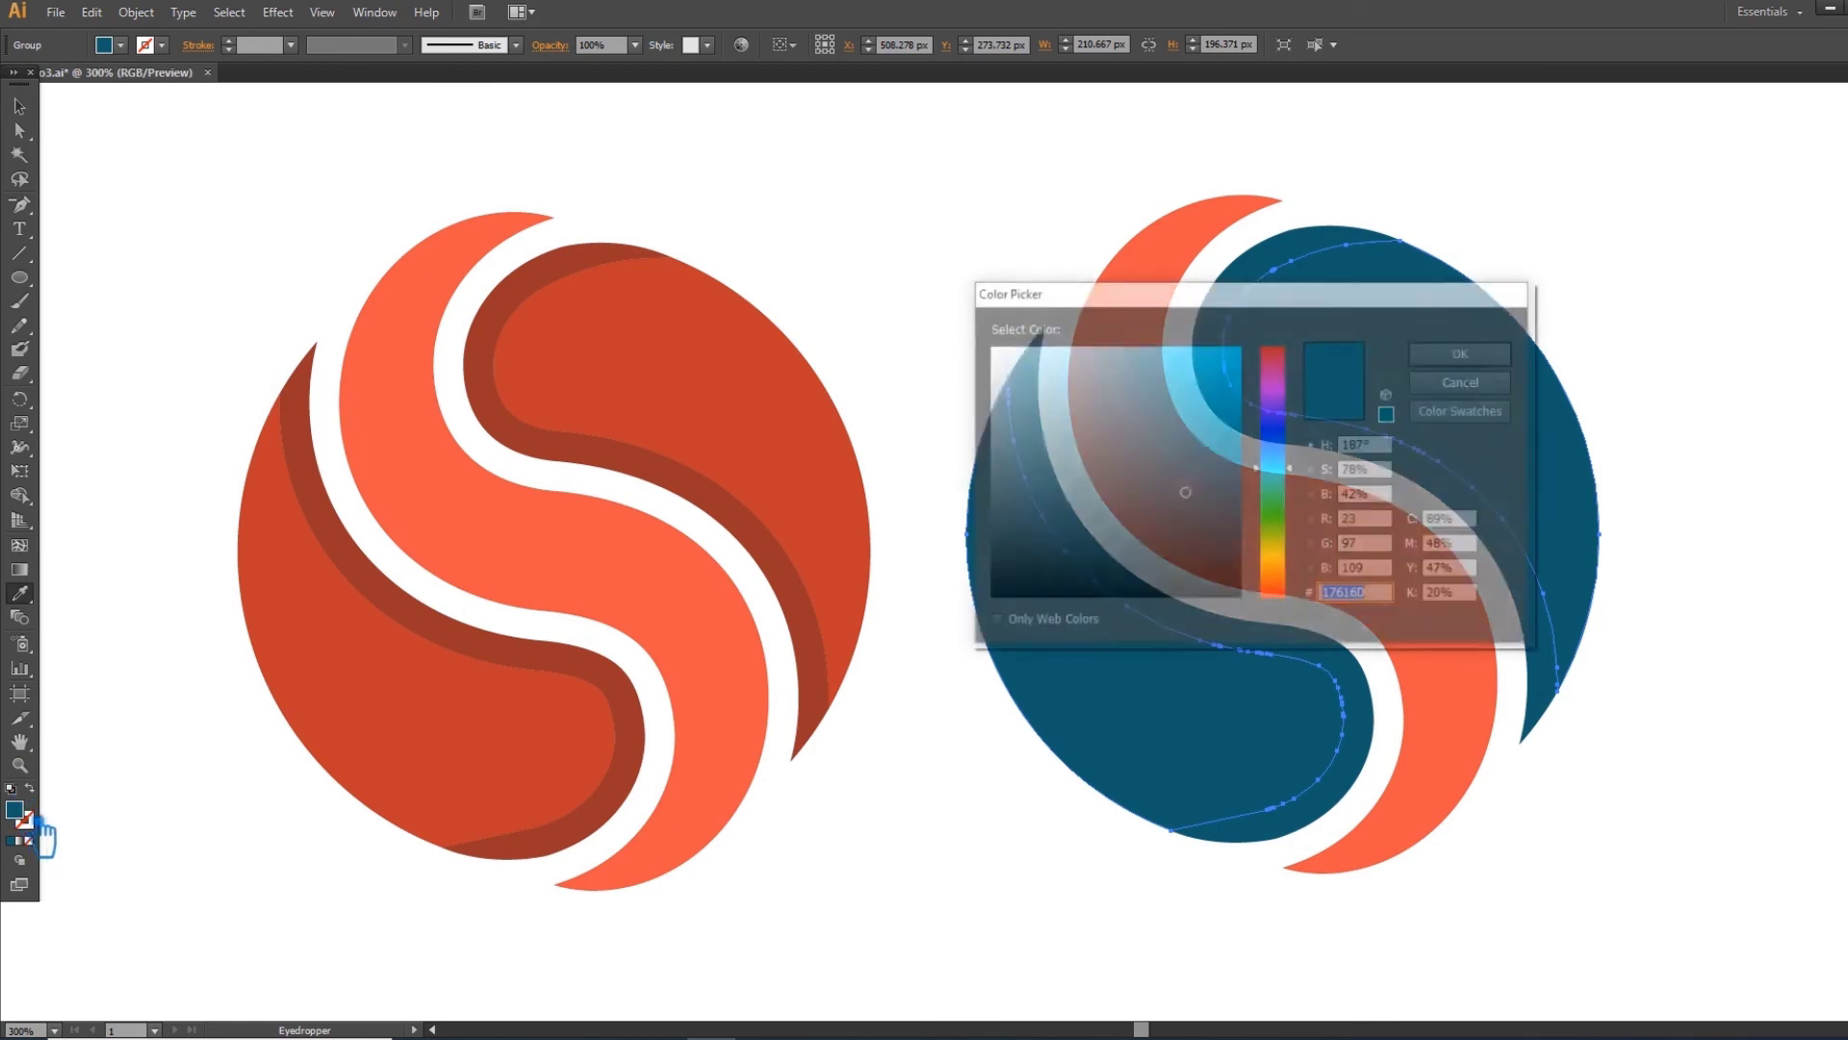
left_click(1192, 453)
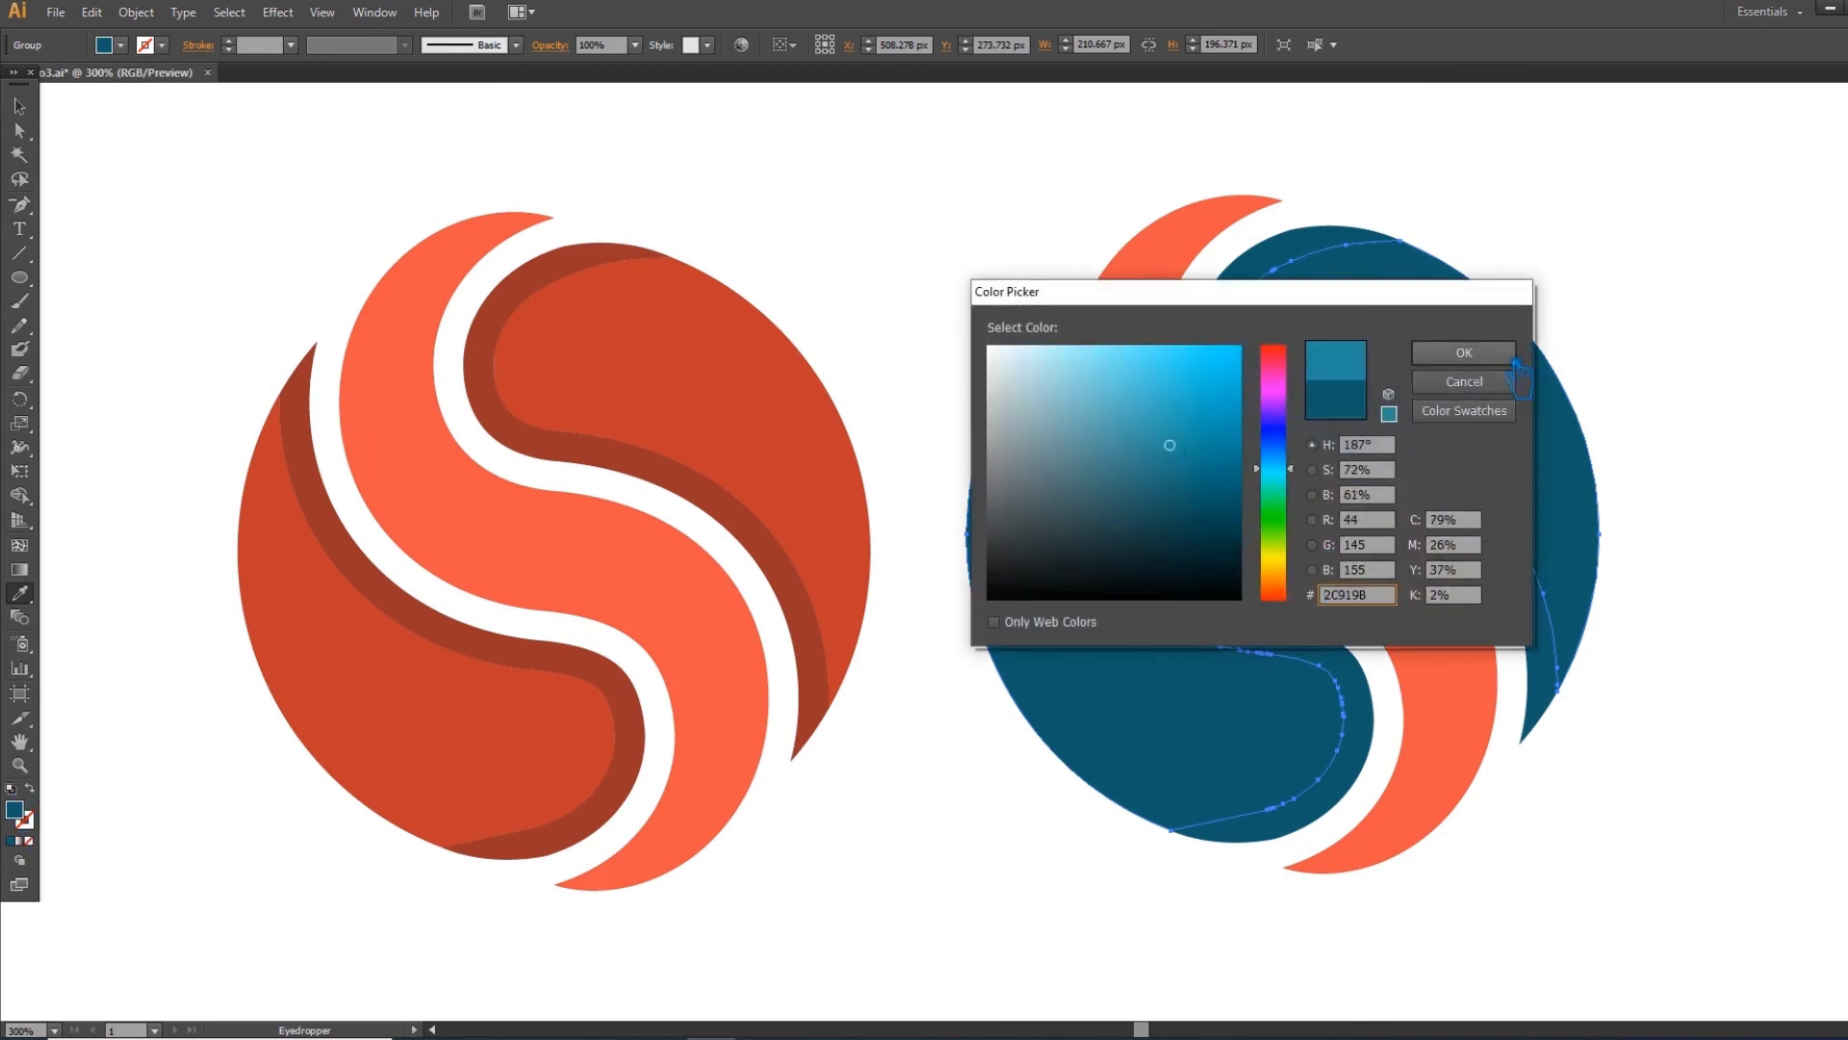
left_click(1464, 352)
key("ctrl+z")
- Set the fill of the copied logo's outer pieces to teal 207B84
double_click(14, 810)
left_click(1201, 479)
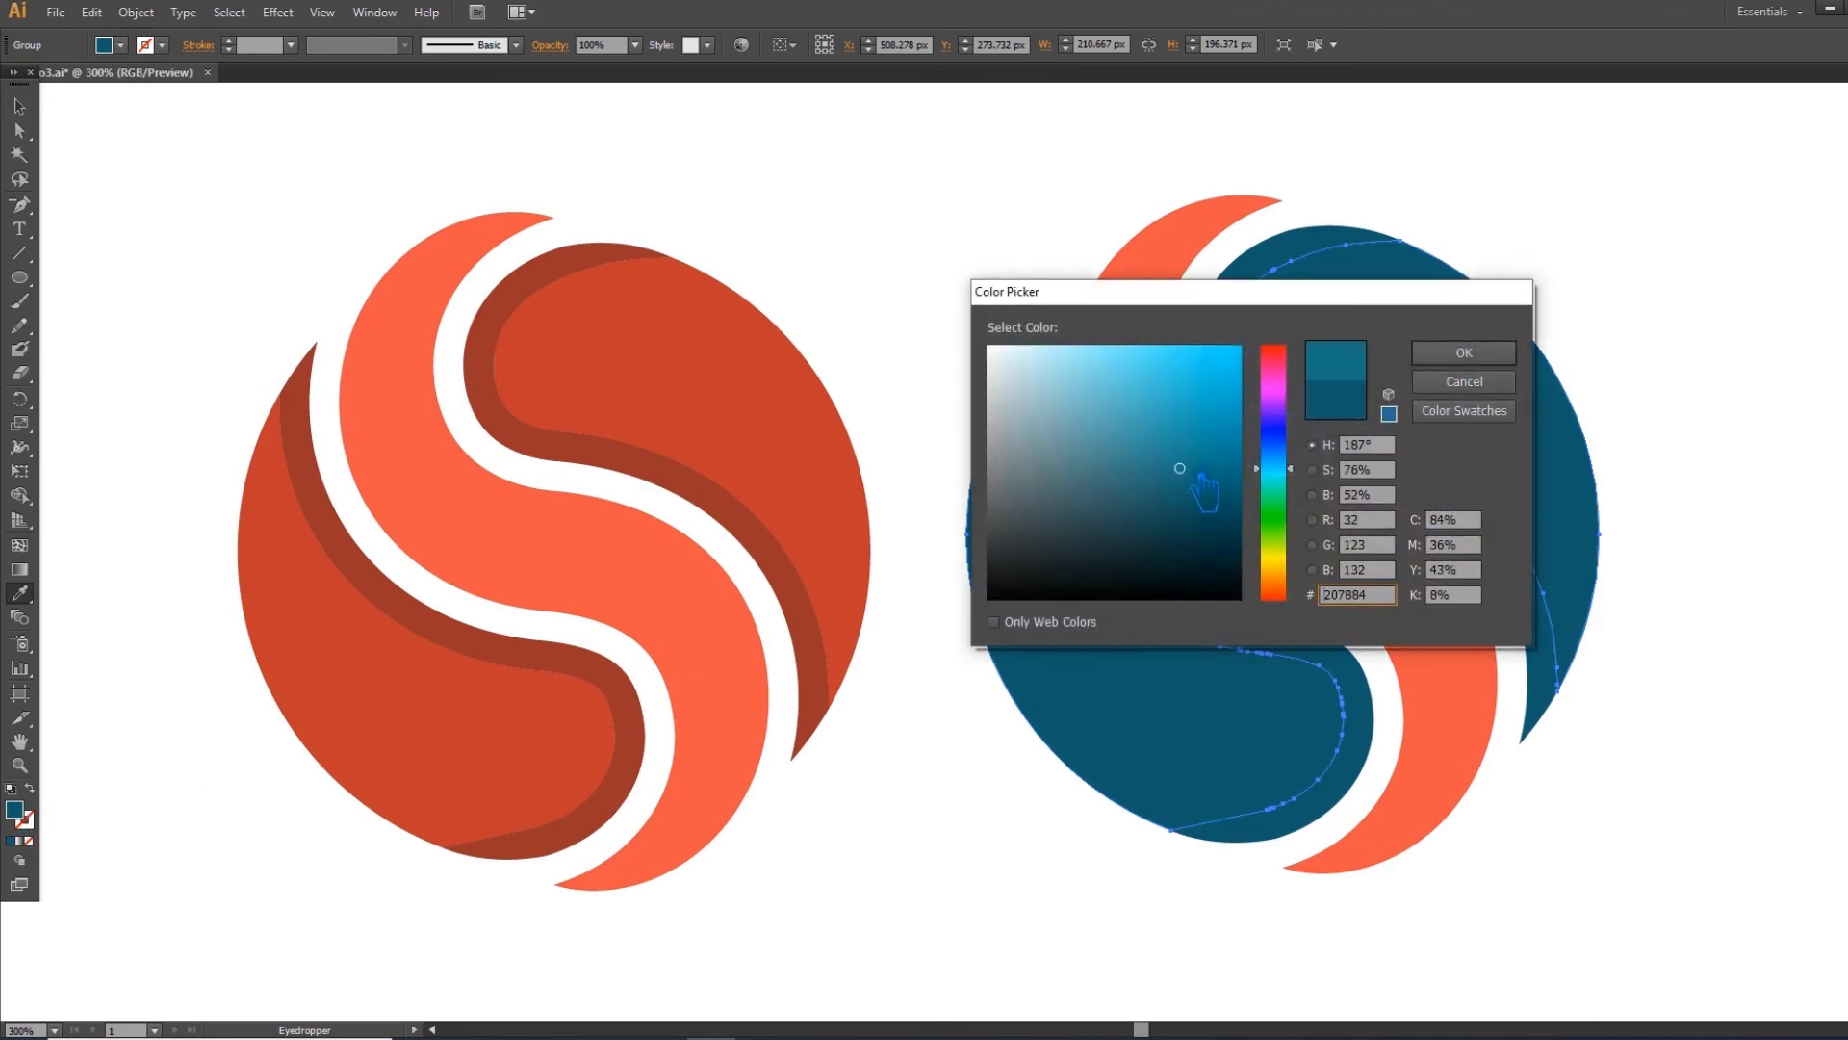
left_click(1421, 354)
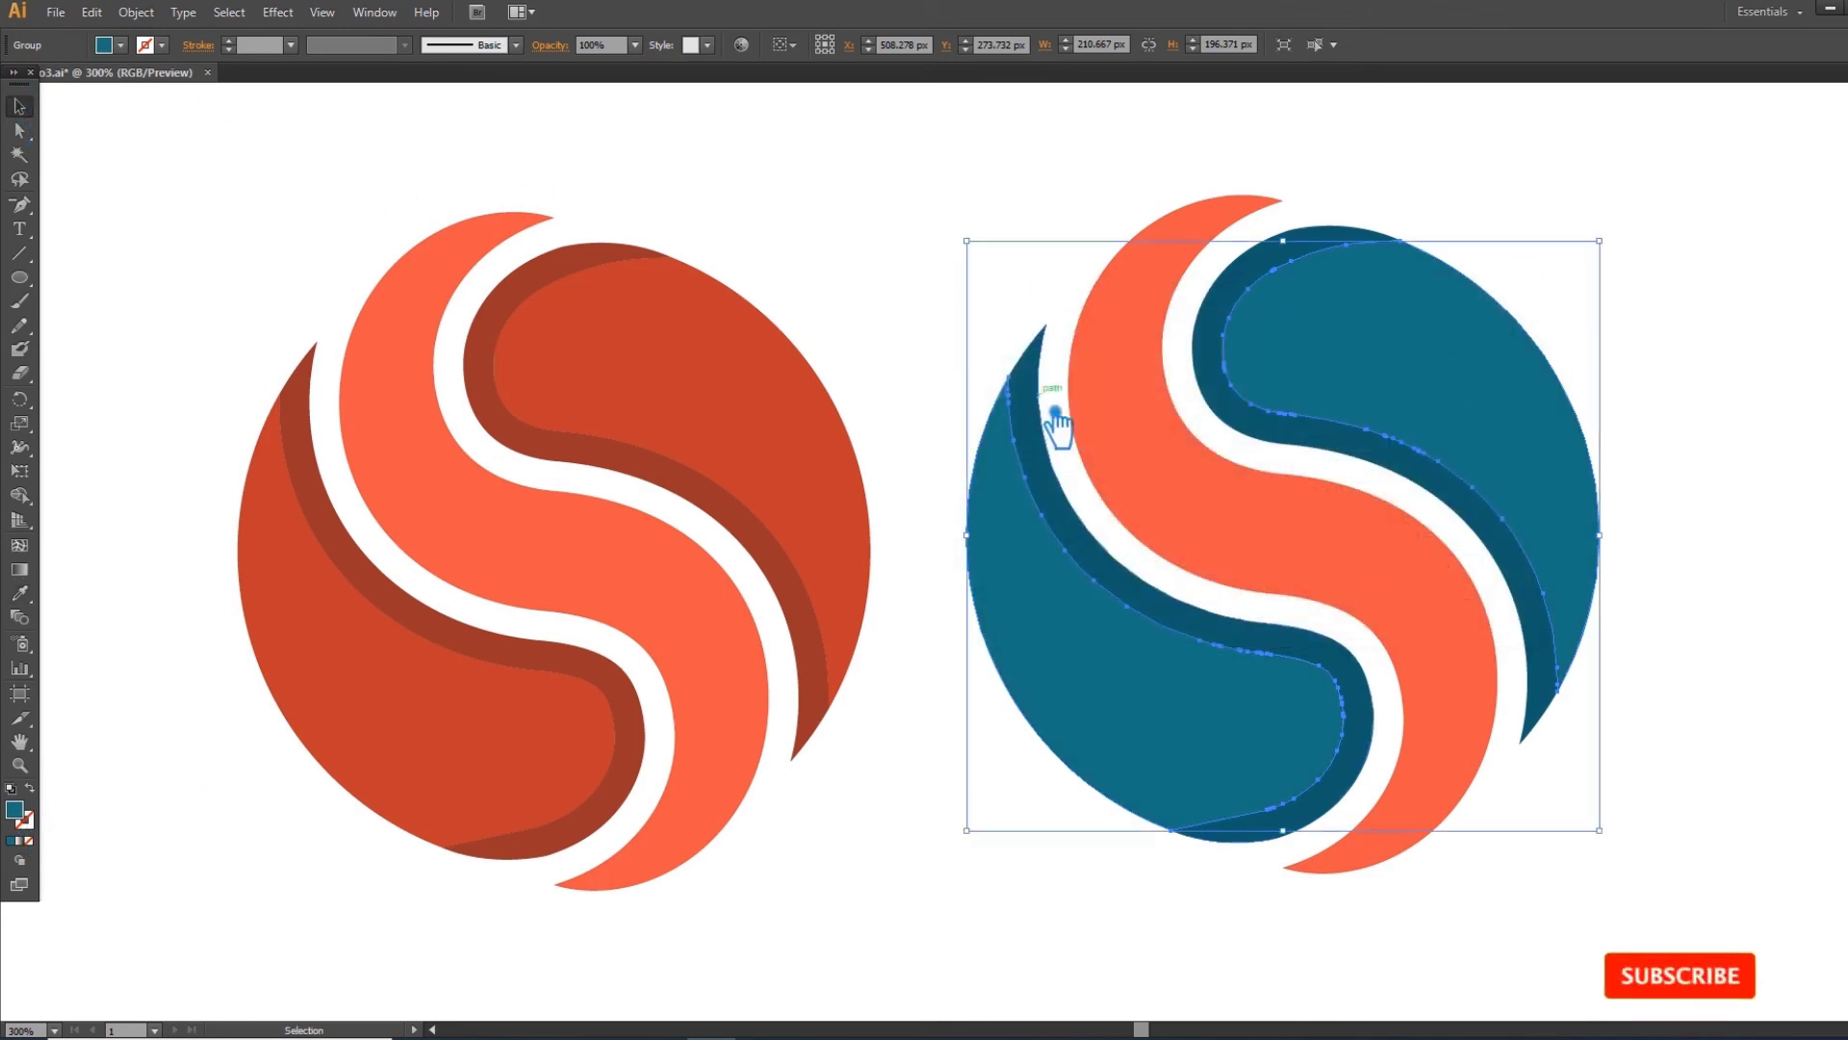
- Sample the teal of the outer pieces onto the copied logo's central S
left_click(1146, 465)
left_click(39, 597)
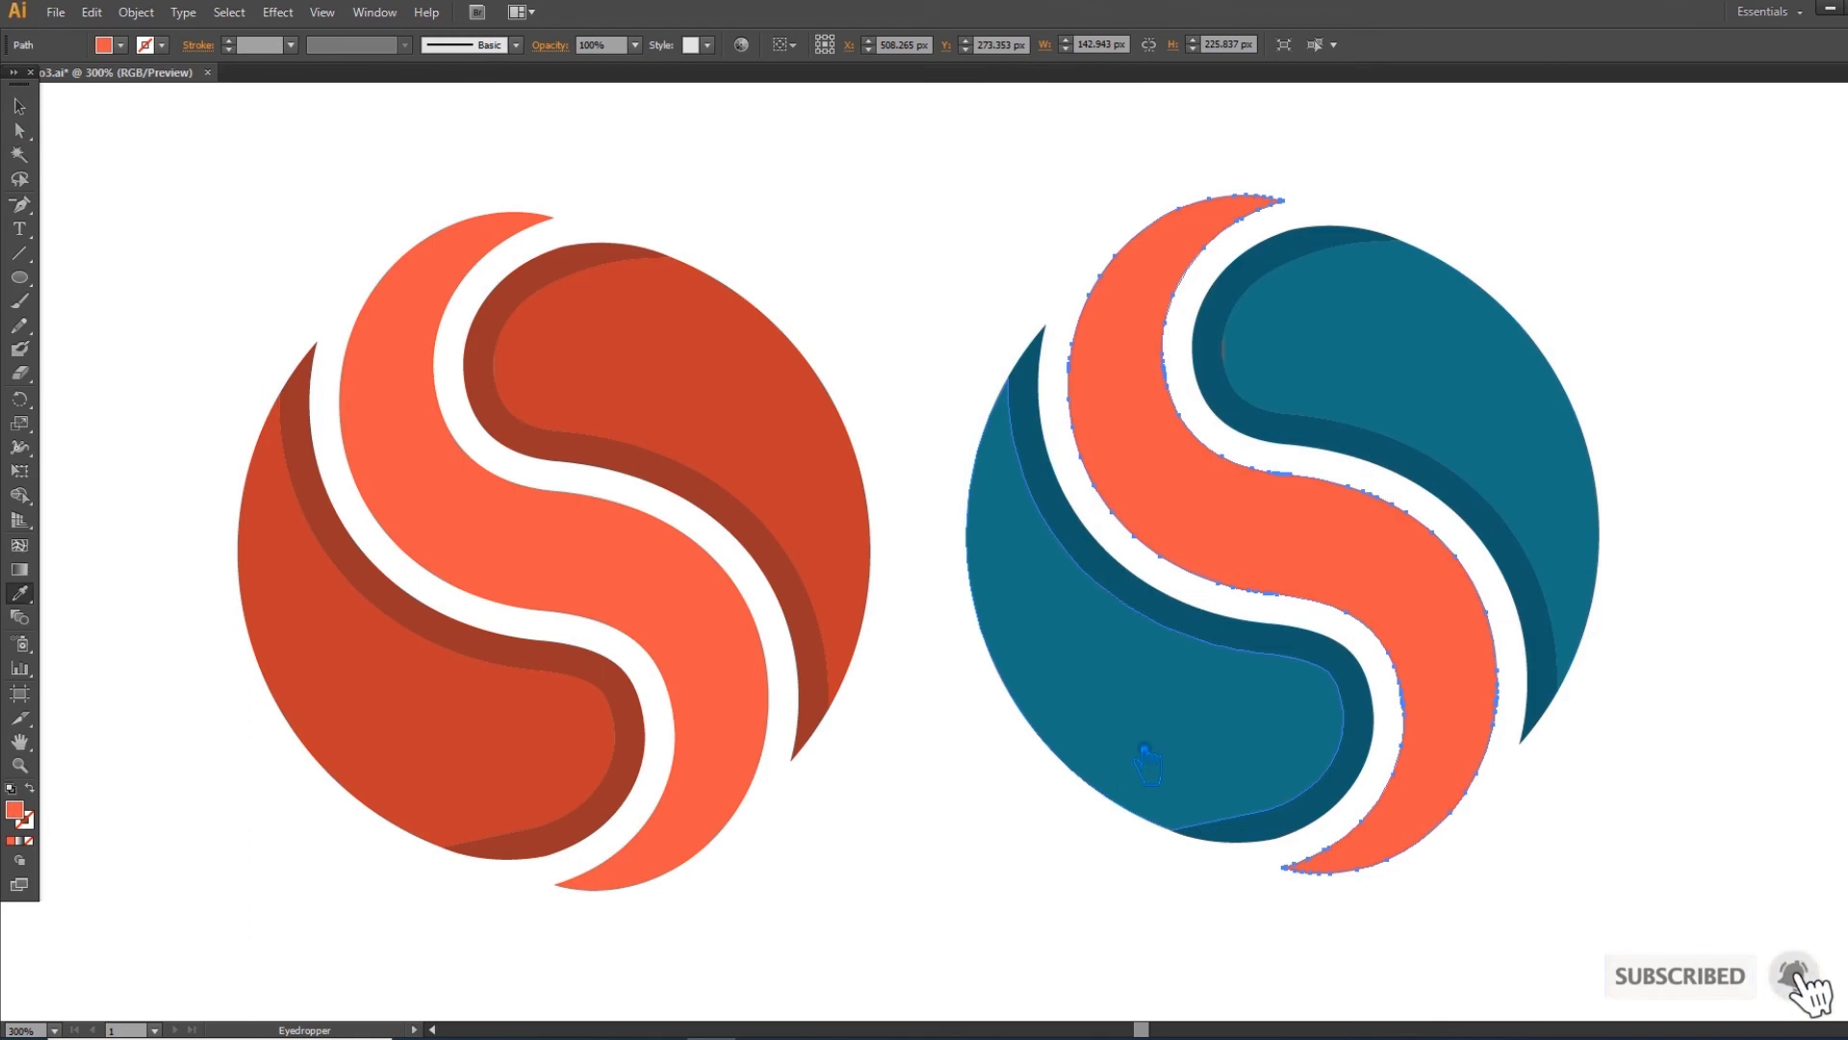